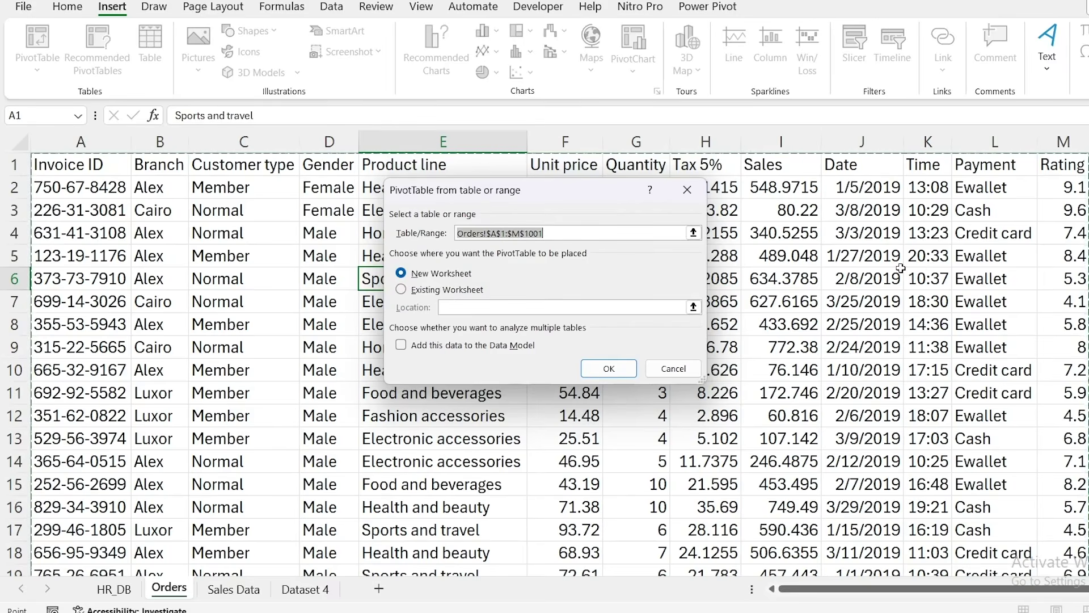
Create a PivotTable from the range Orders!$A$1:$M$1001 on a new worksheet
left_click(599, 369)
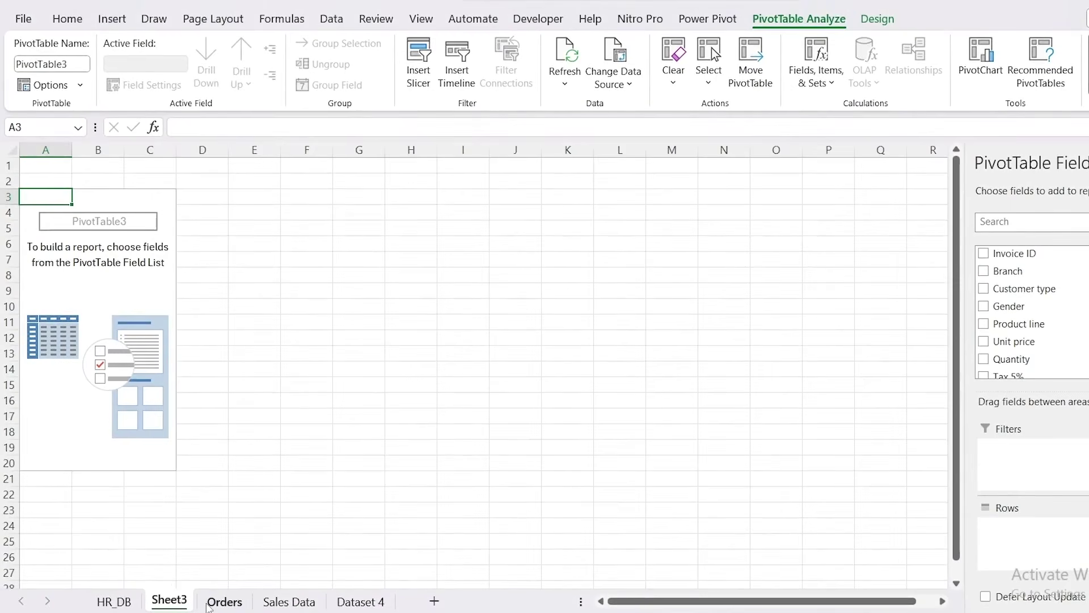
left_click_drag(51, 197, 159, 463)
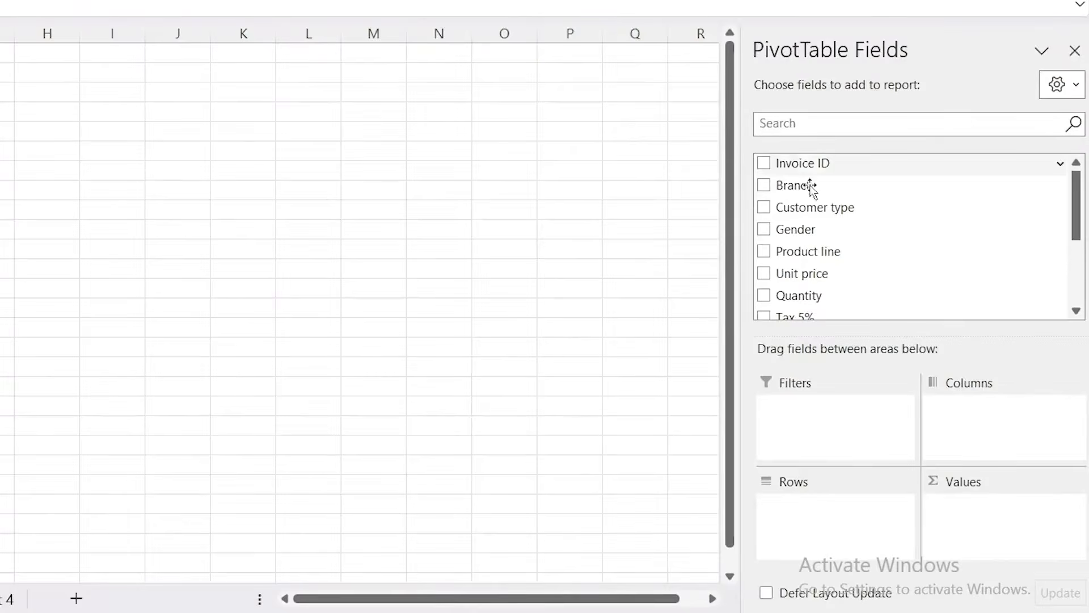
scroll(814, 206, "down", 3)
scroll(802, 251, "up", 3)
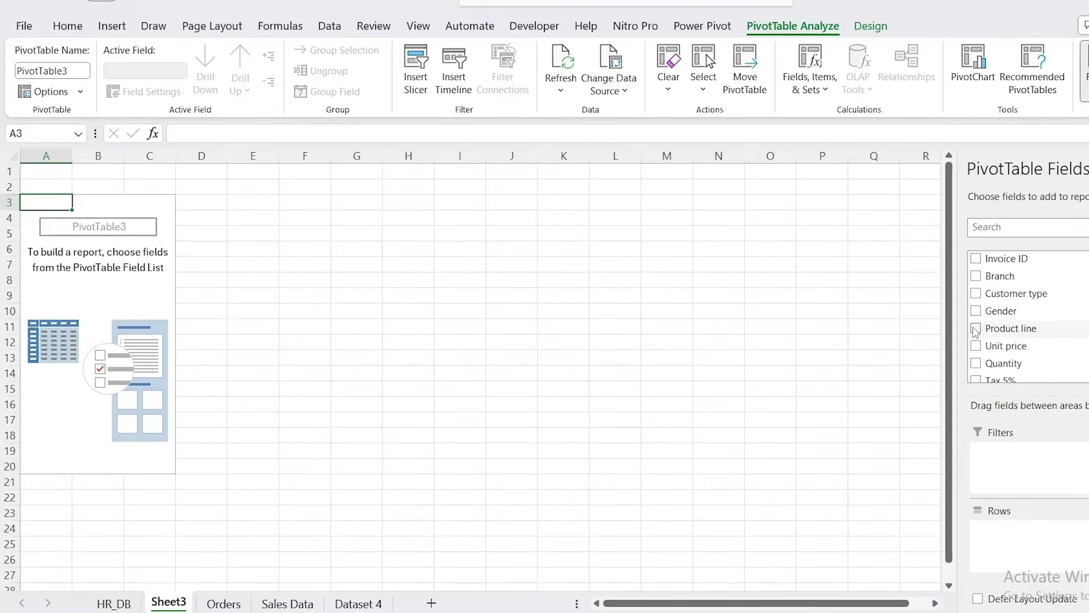
Add the Product line field to the PivotTable's rows and the sum of Sales to its values
left_click(975, 329)
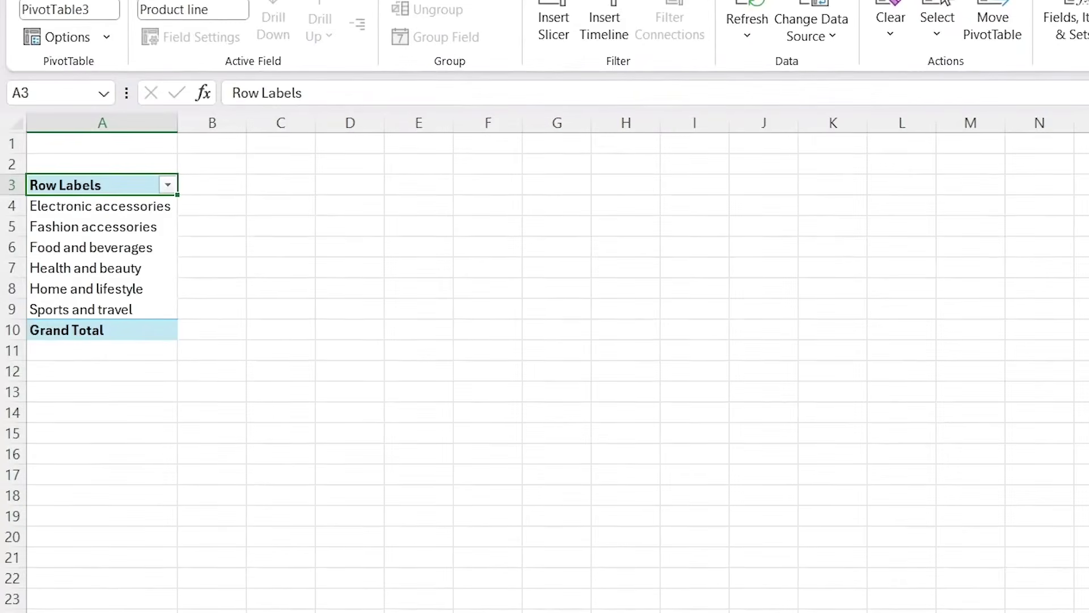
scroll(315, 369, "up", 4)
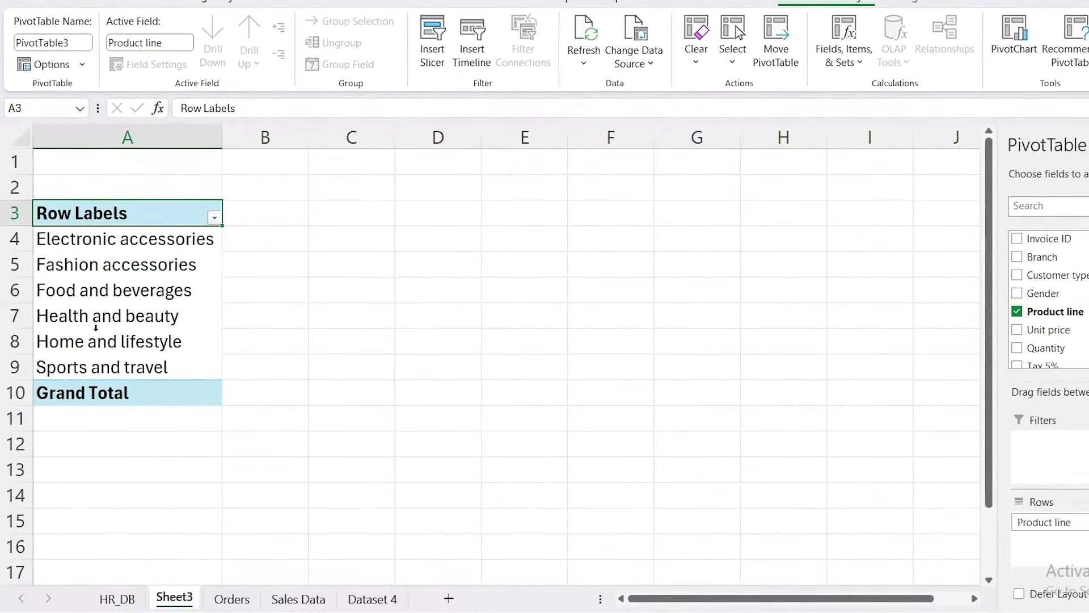
scroll(1021, 326, "down", 2)
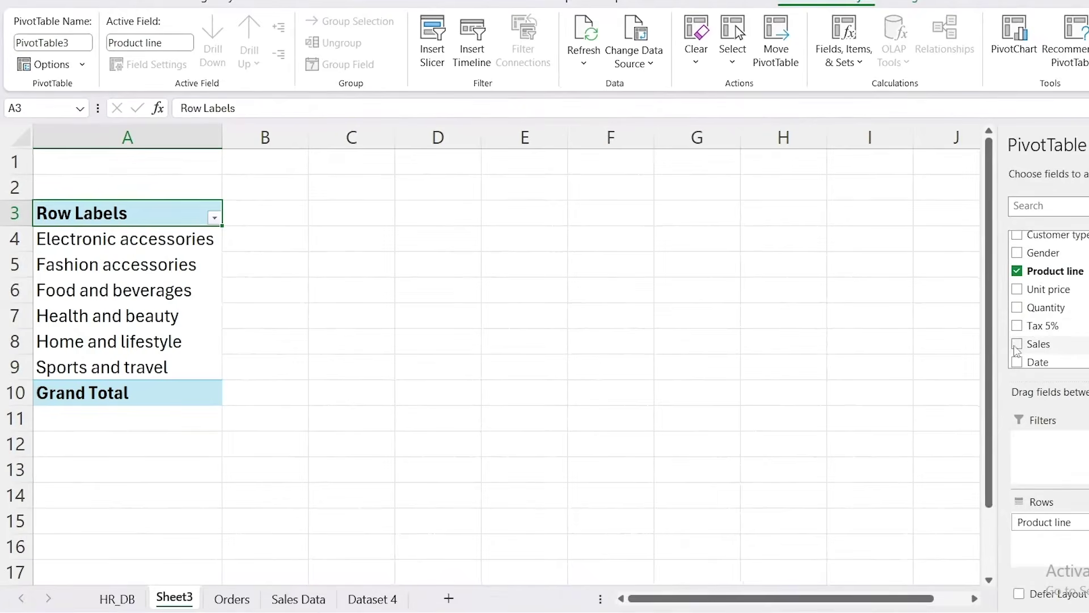
left_click(1017, 344)
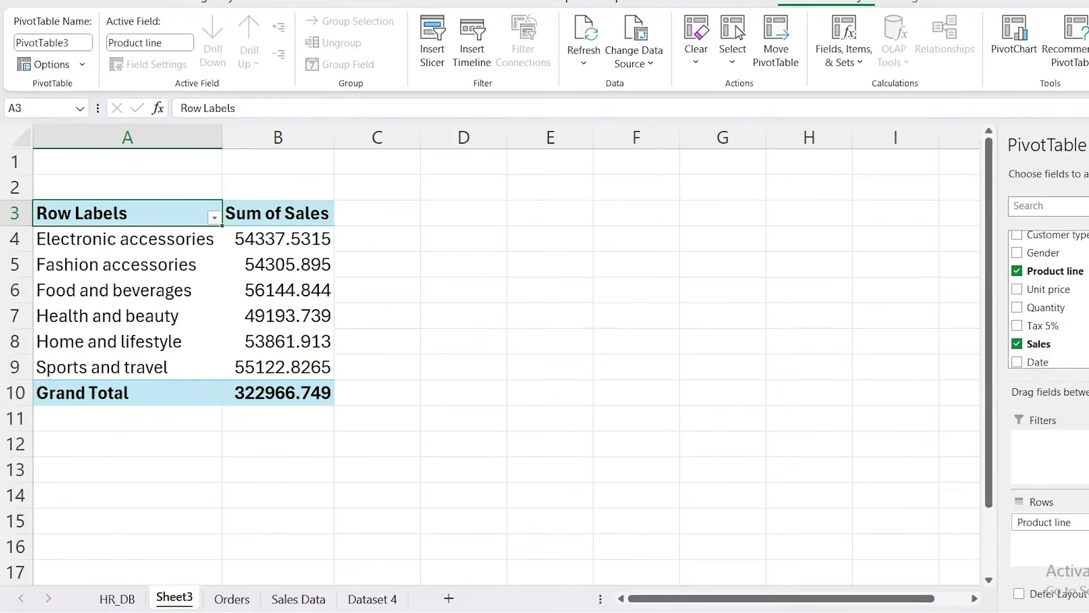
Remove Product line and Sales from the PivotTable and add both fields back
left_click_drag(1083, 525, 834, 454)
left_click_drag(1024, 520, 836, 430)
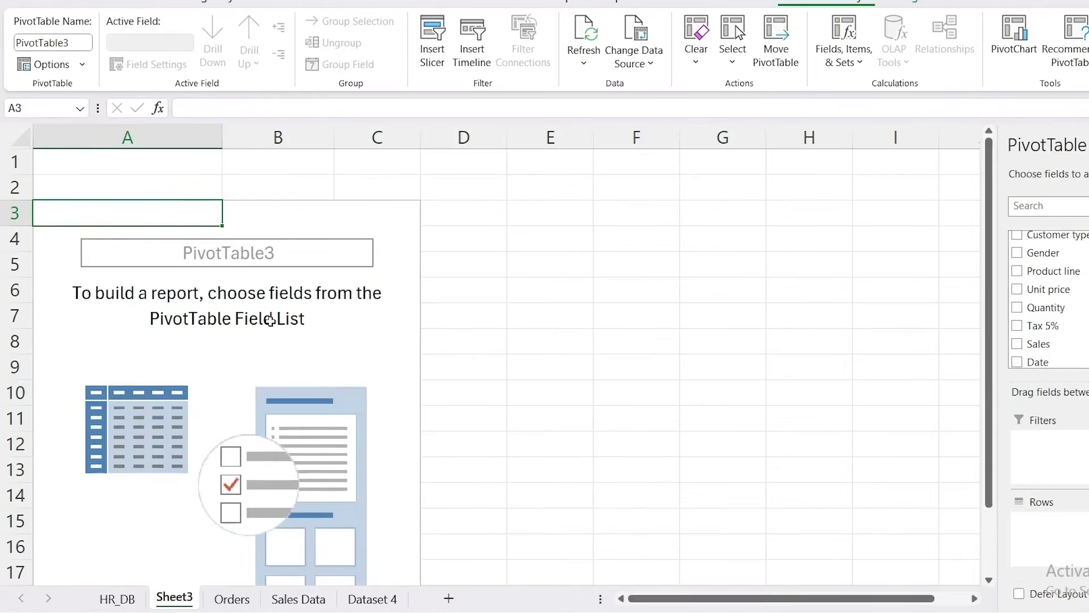
left_click(1016, 344)
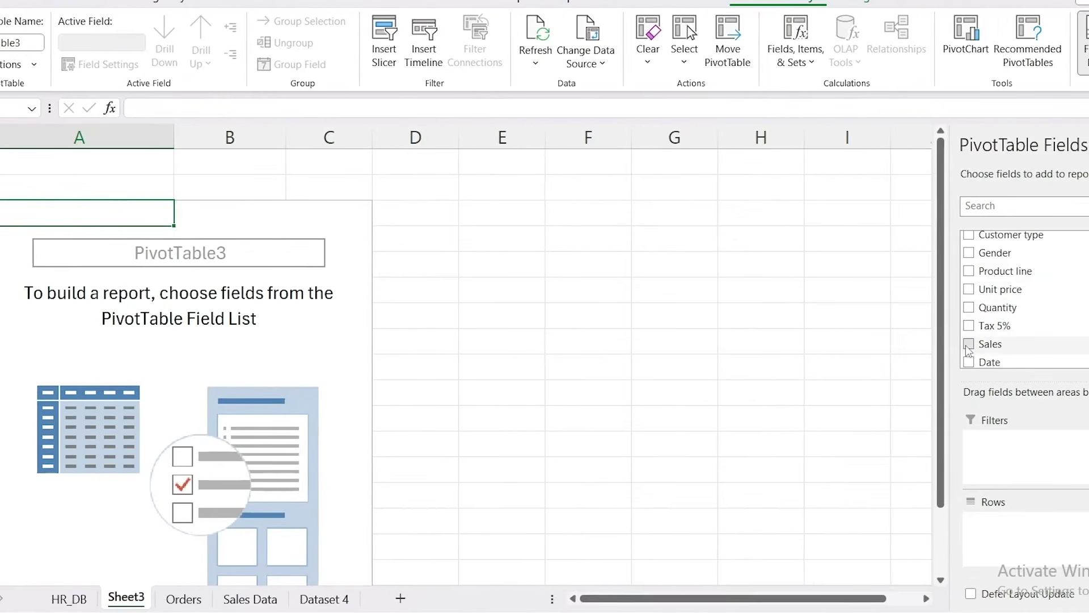
left_click(968, 270)
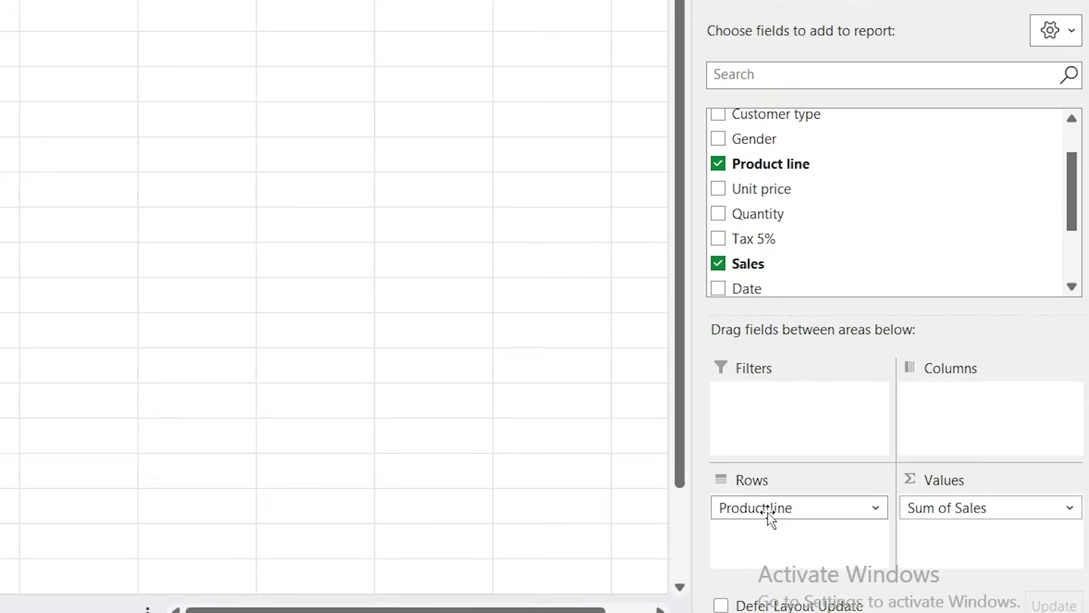
Move the Product line field to the PivotTable's columns area and back to rows
left_click_drag(760, 513, 971, 414)
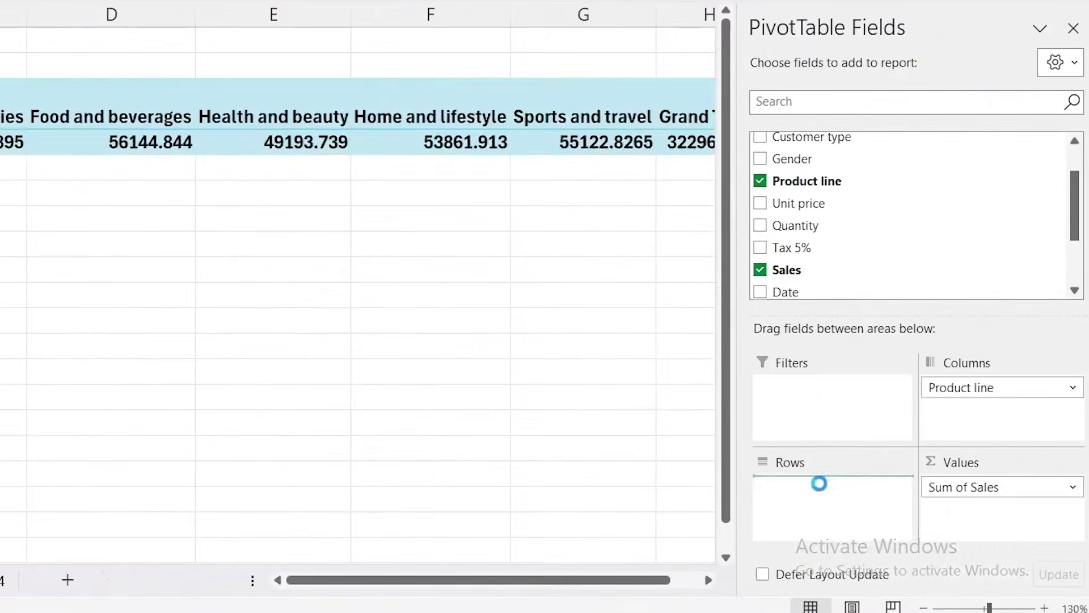
left_click_drag(818, 483, 815, 481)
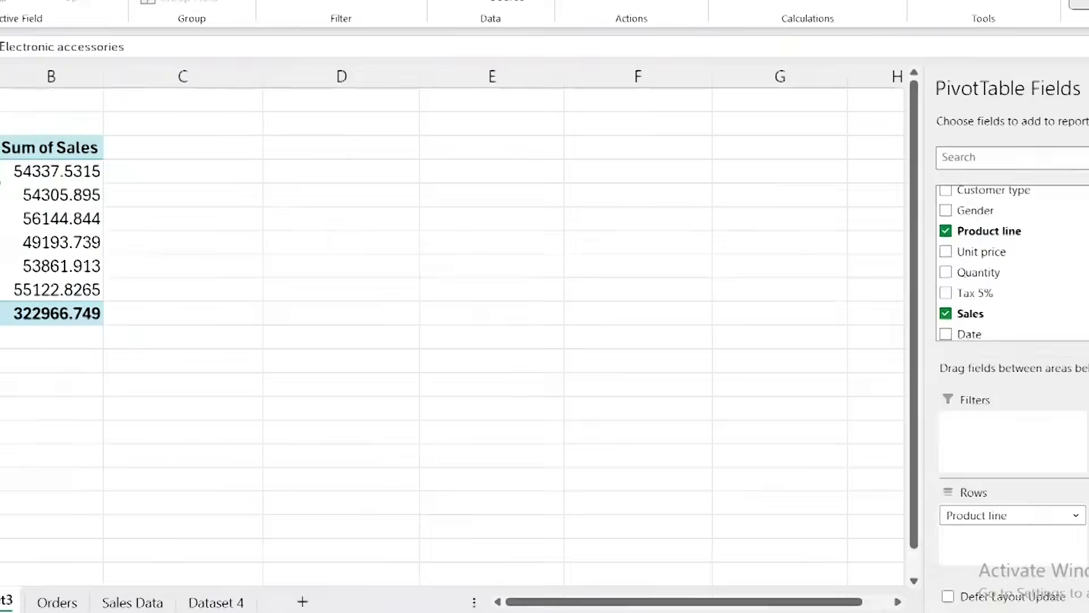
Examine the summed sales of each product line and the grand total in the PivotTable
left_click(244, 212)
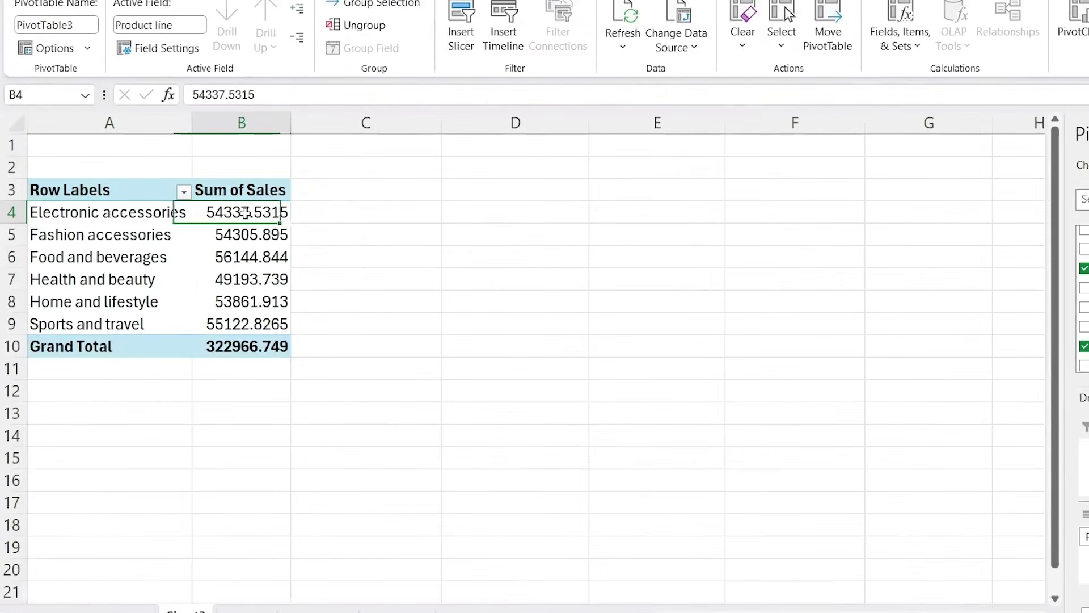
left_click(252, 234)
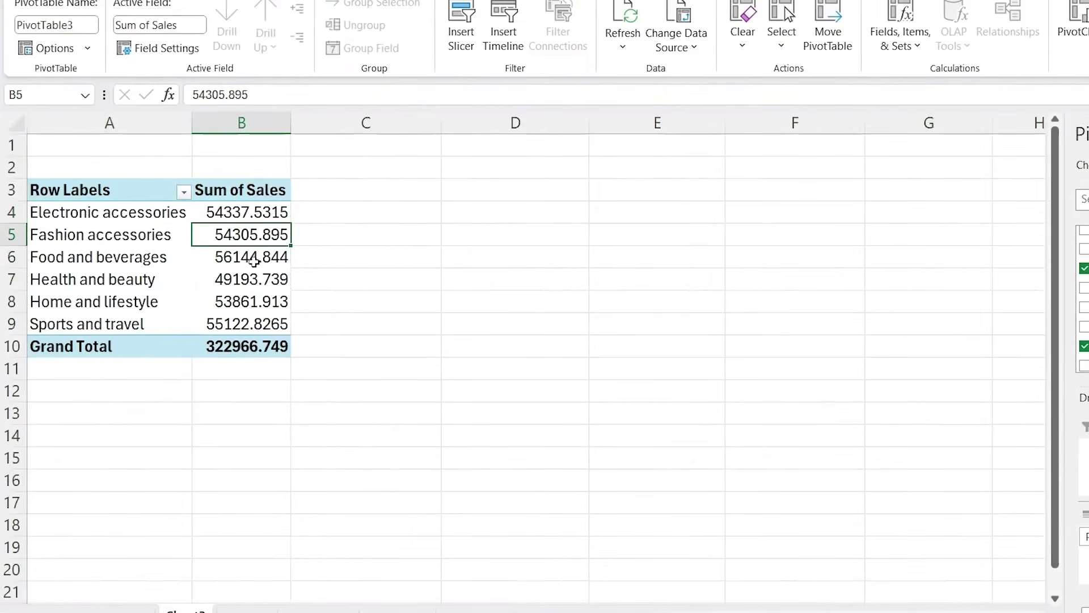
left_click_drag(141, 348, 266, 346)
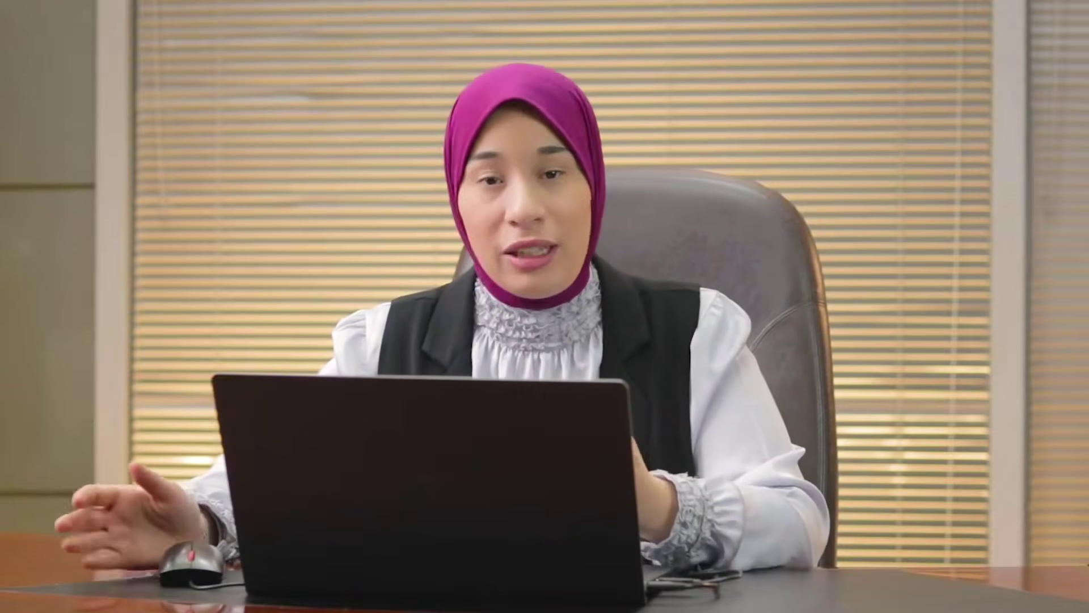
left_click_drag(241, 211, 251, 323)
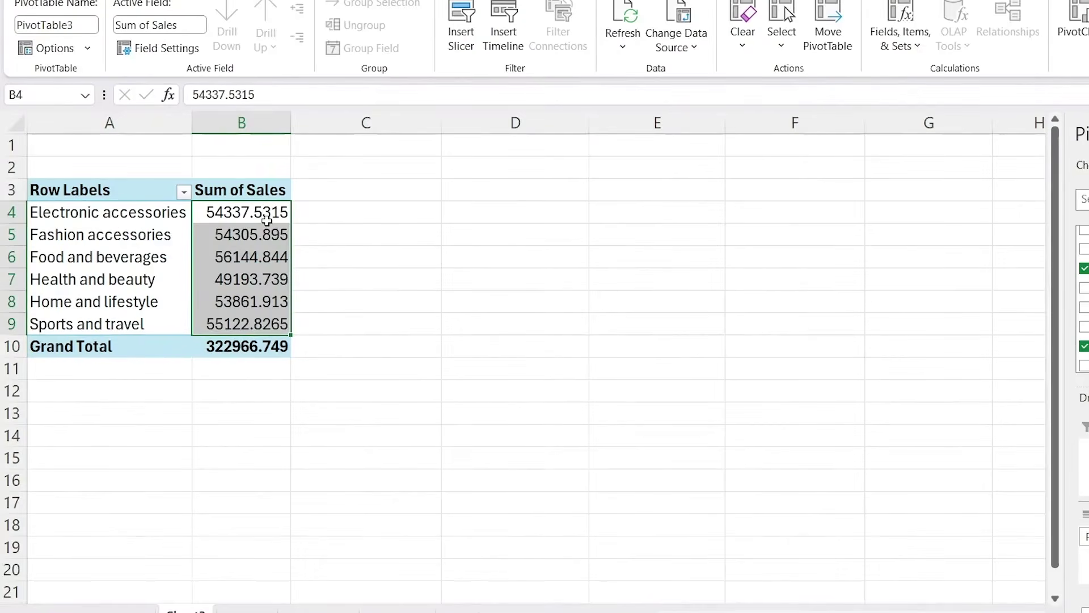
mouse_move(266, 221)
mouse_move(241, 206)
mouse_move(91, 213)
Rename the PivotTable's Sum of Sales header in cell B3 as Total Sales
left_click(232, 191)
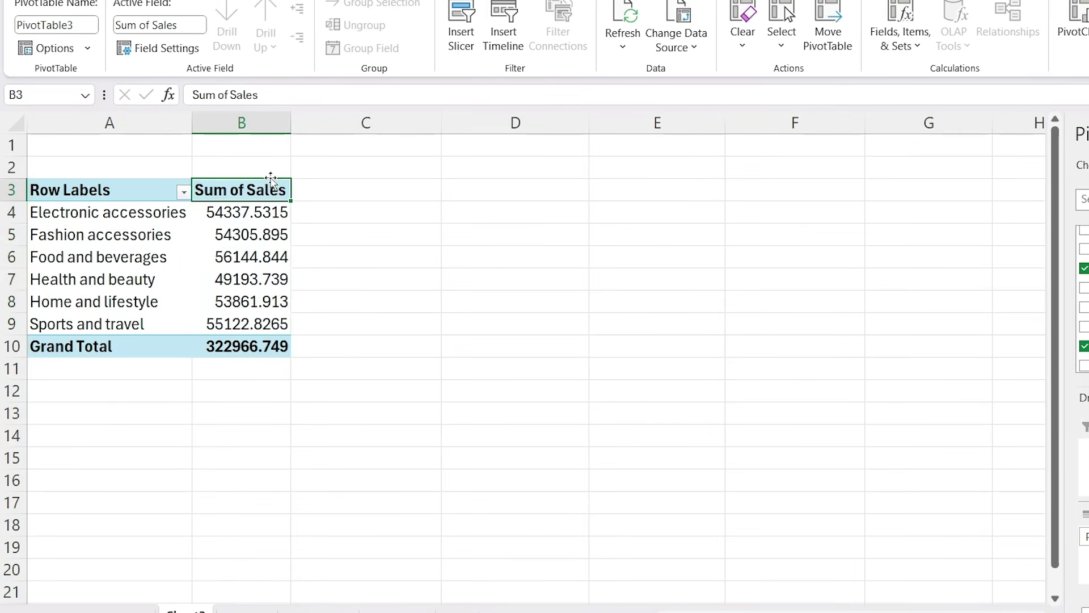
type("Ttosal")
key("BackSpace")
key("BackSpace")
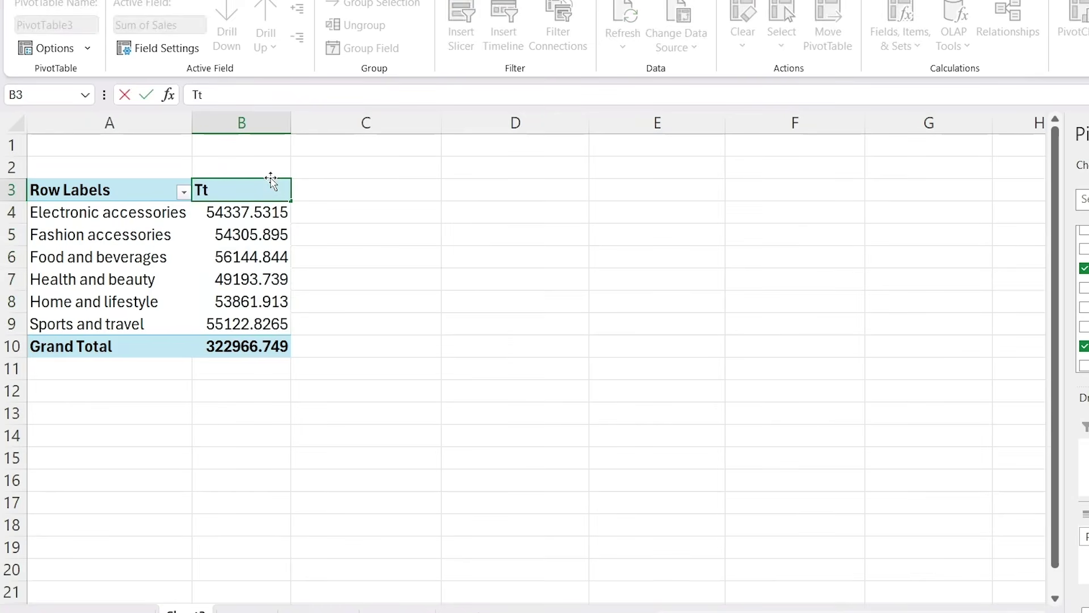
type("ales")
Rename the PivotTable's Row Labels header in cell A3 as Product Line
left_click(127, 197)
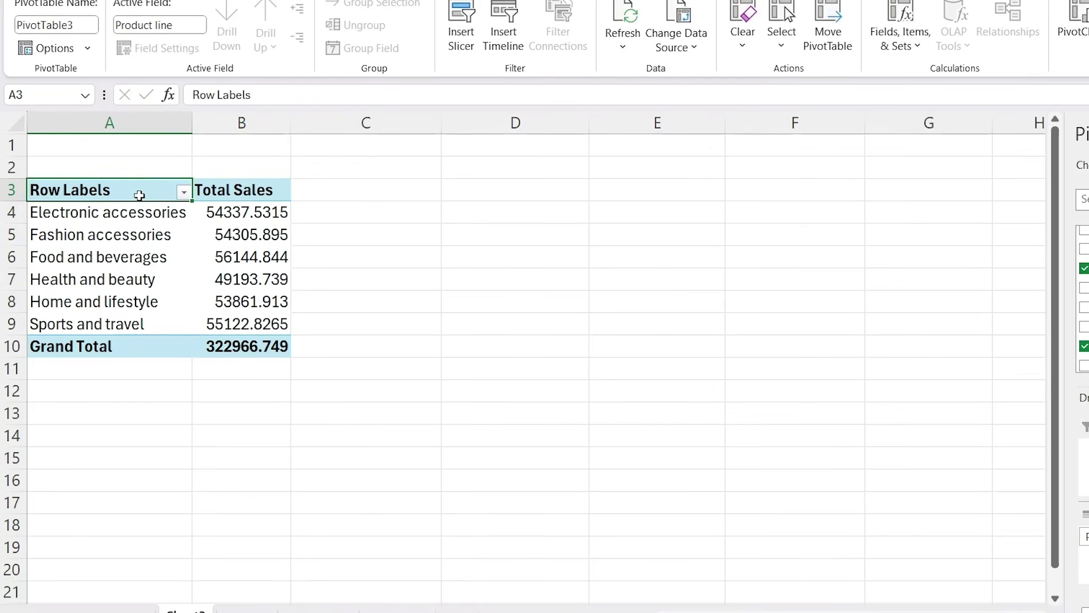
type("Produc")
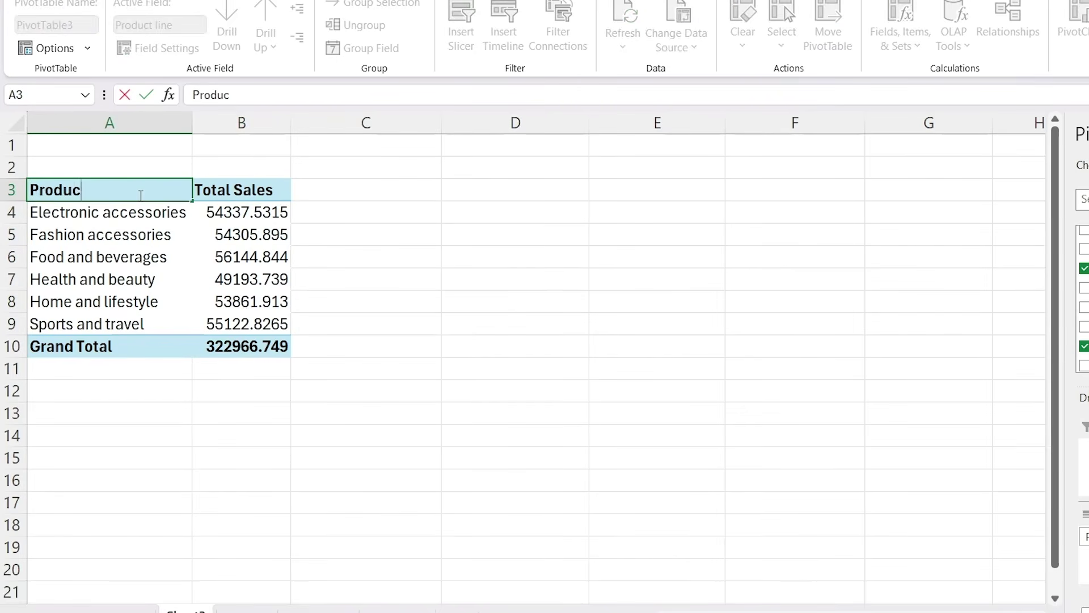
type("t Line")
key("Return")
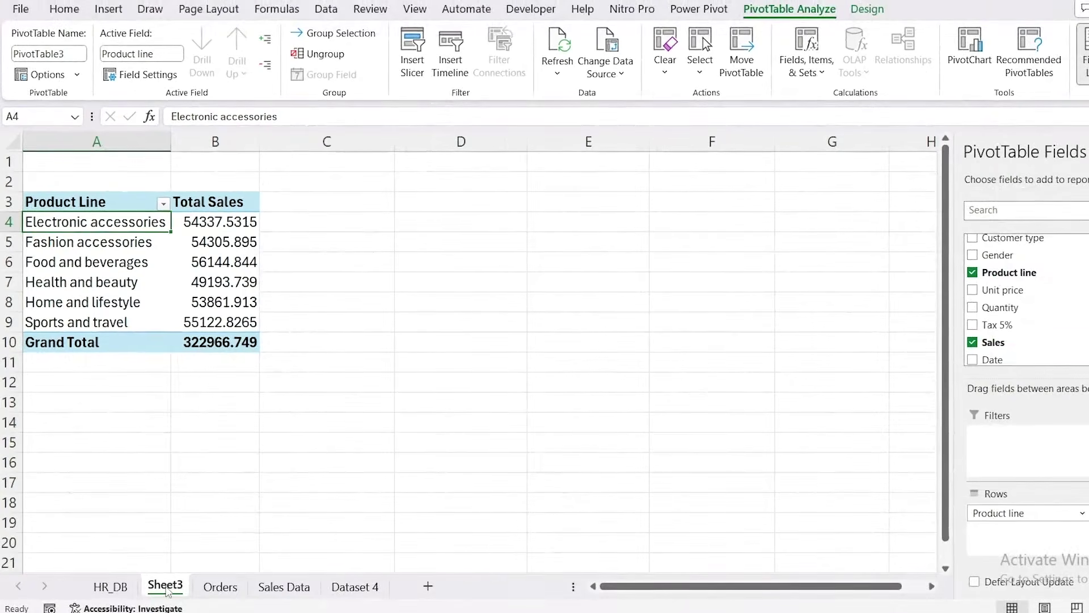
Rename the PivotTable's worksheet as Report
right_click(165, 588)
left_click(202, 384)
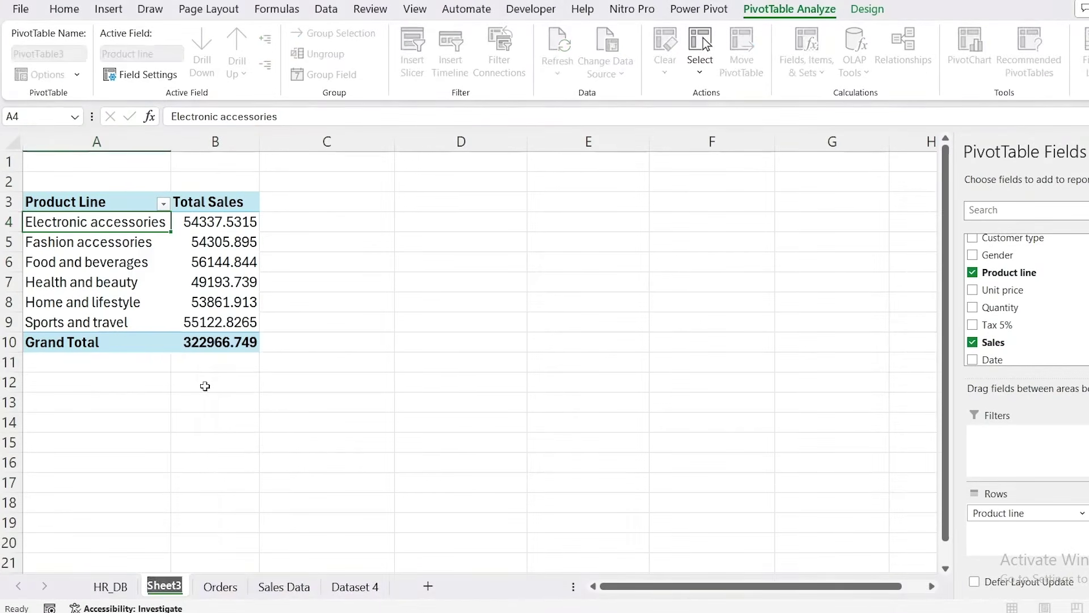
type("Report")
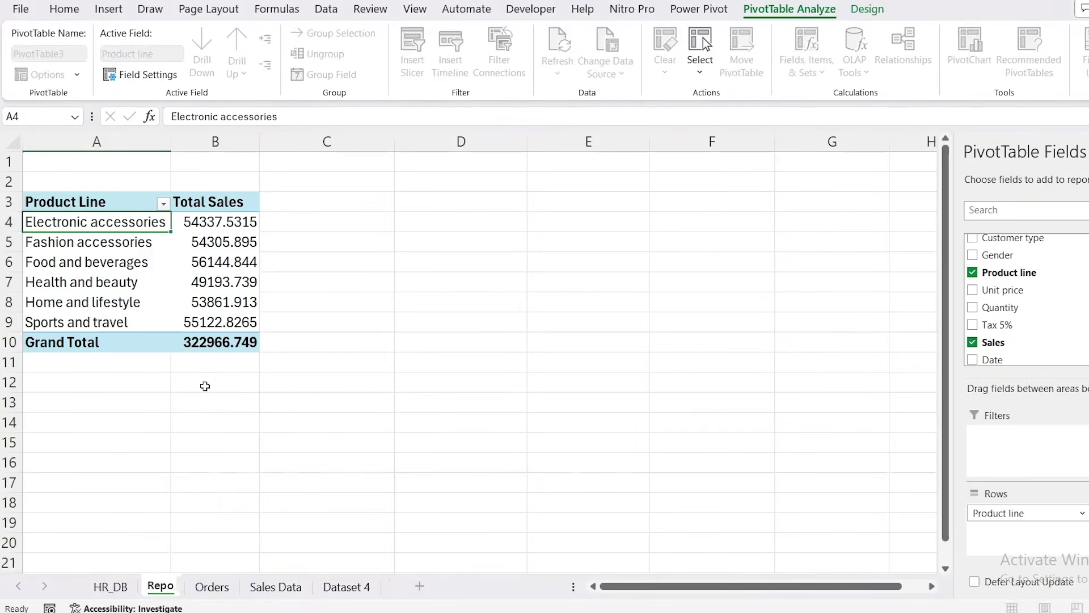
key("Return")
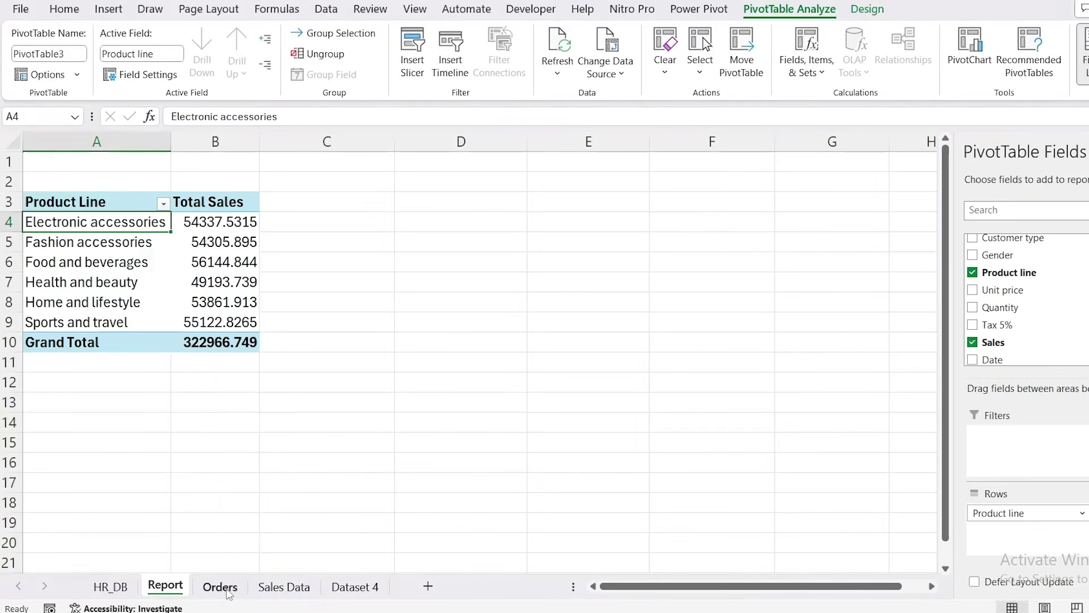
Create a second PivotTable from the Orders data, placed on the existing Report worksheet at cell D3
left_click(220, 587)
left_click(263, 386)
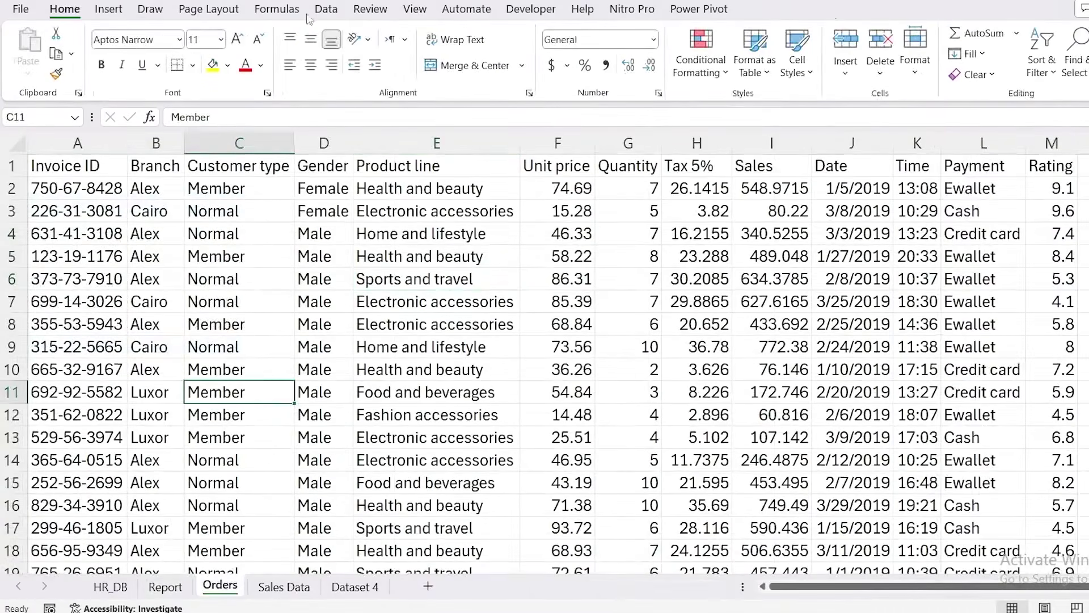
left_click(109, 11)
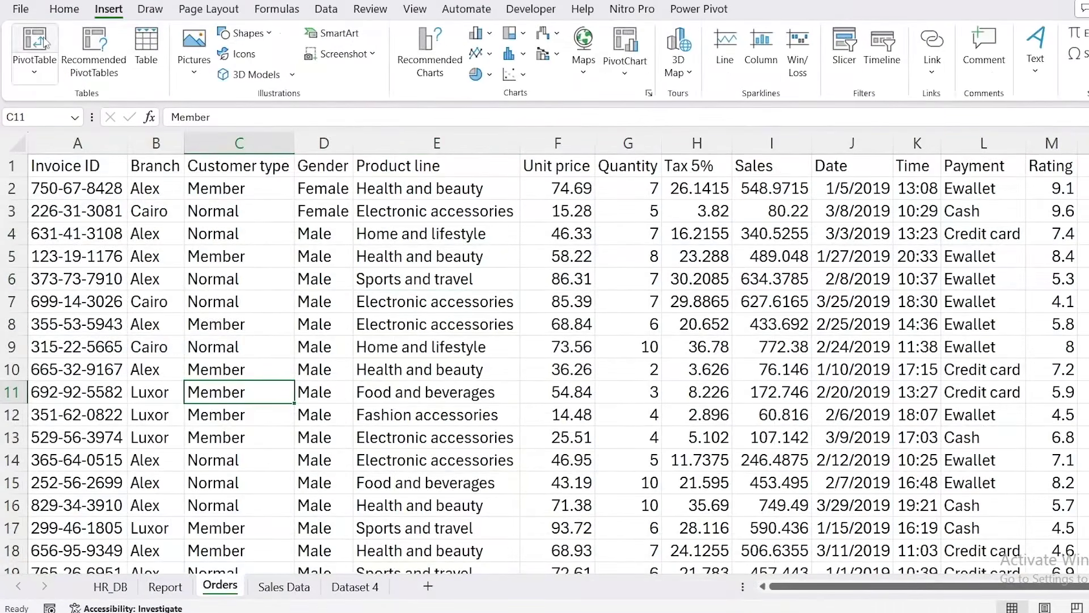
left_click(34, 40)
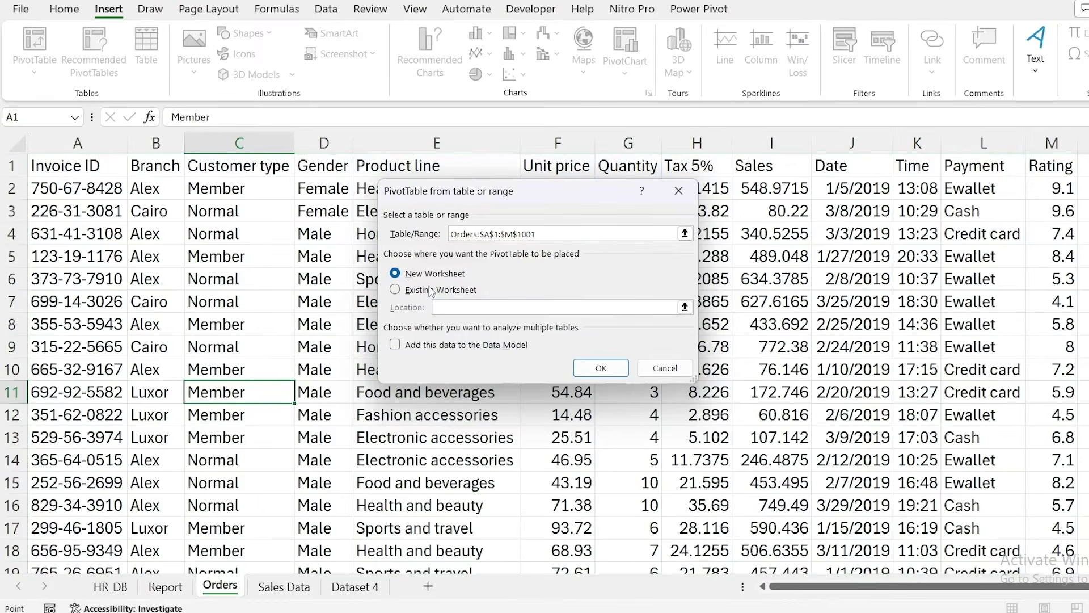
left_click(430, 290)
left_click(166, 586)
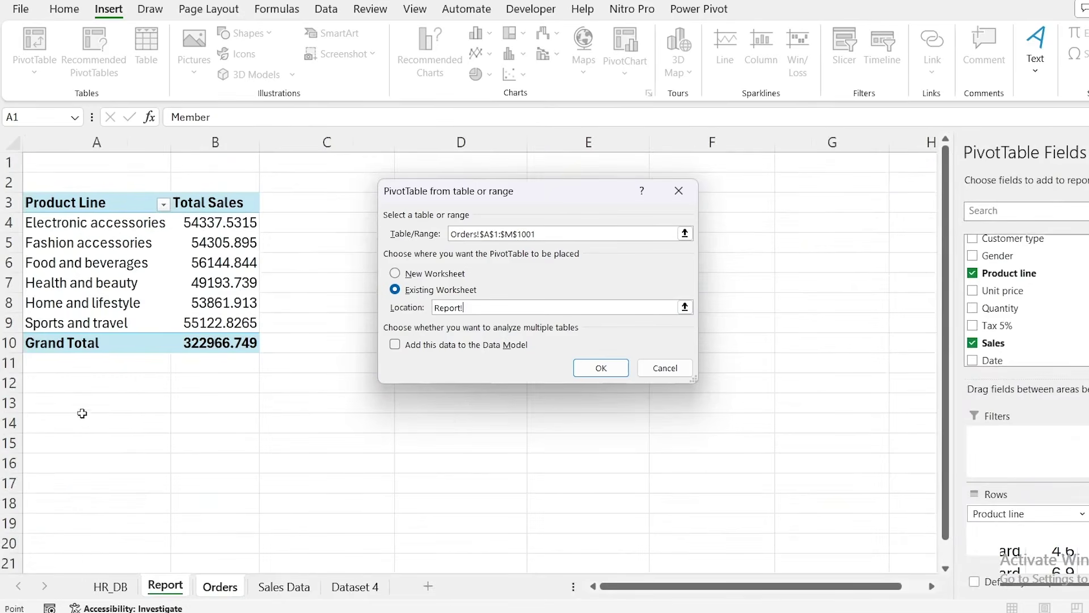
left_click_drag(533, 190, 720, 190)
left_click(455, 202)
left_click(783, 367)
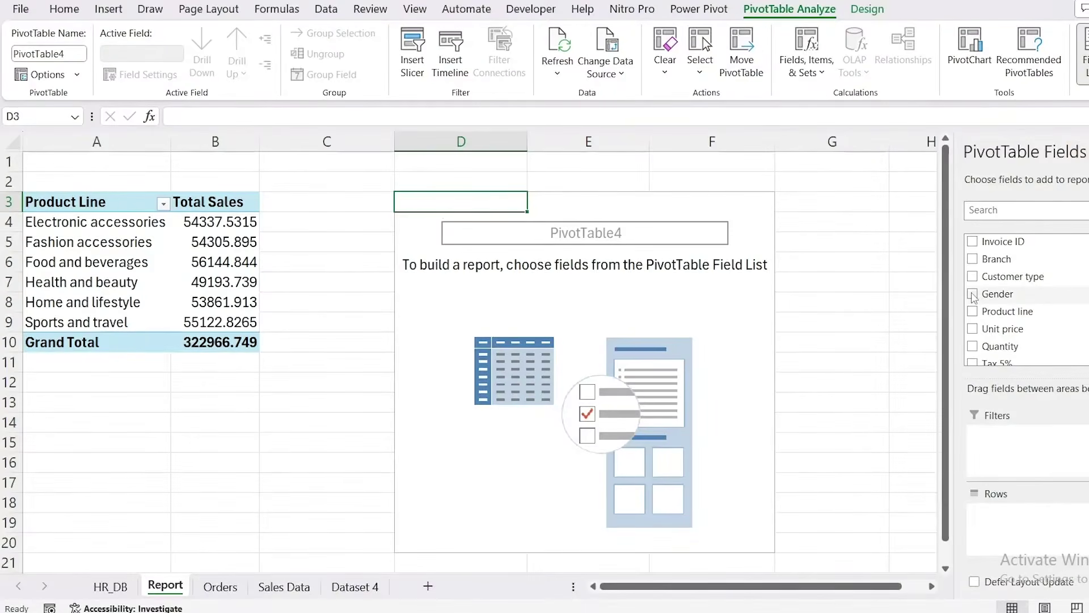
Add Gender to the second PivotTable's rows and the sum of Quantity to its values
left_click(973, 294)
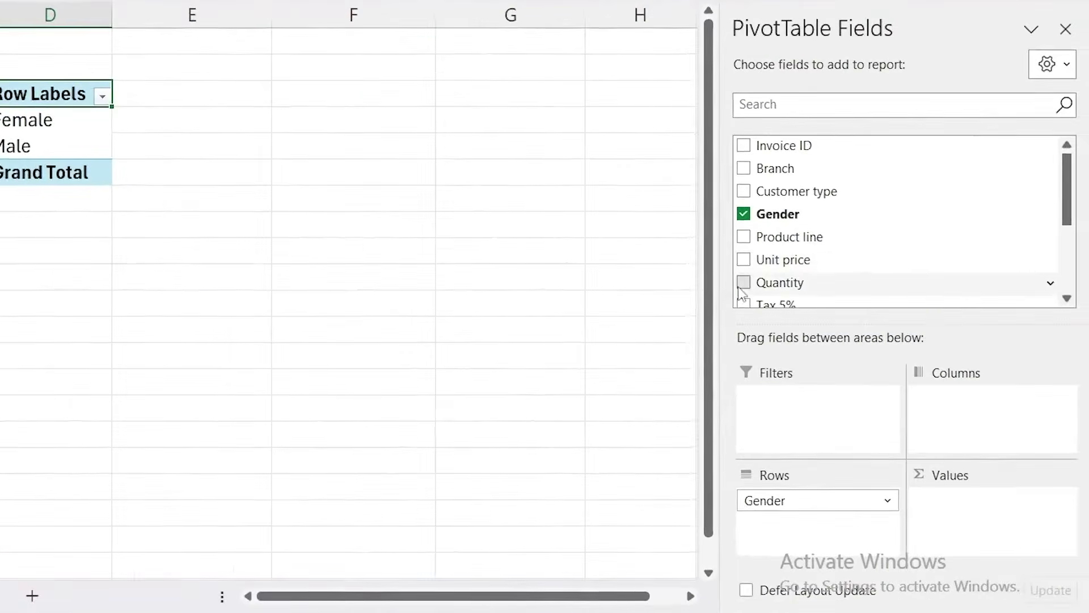
left_click(971, 348)
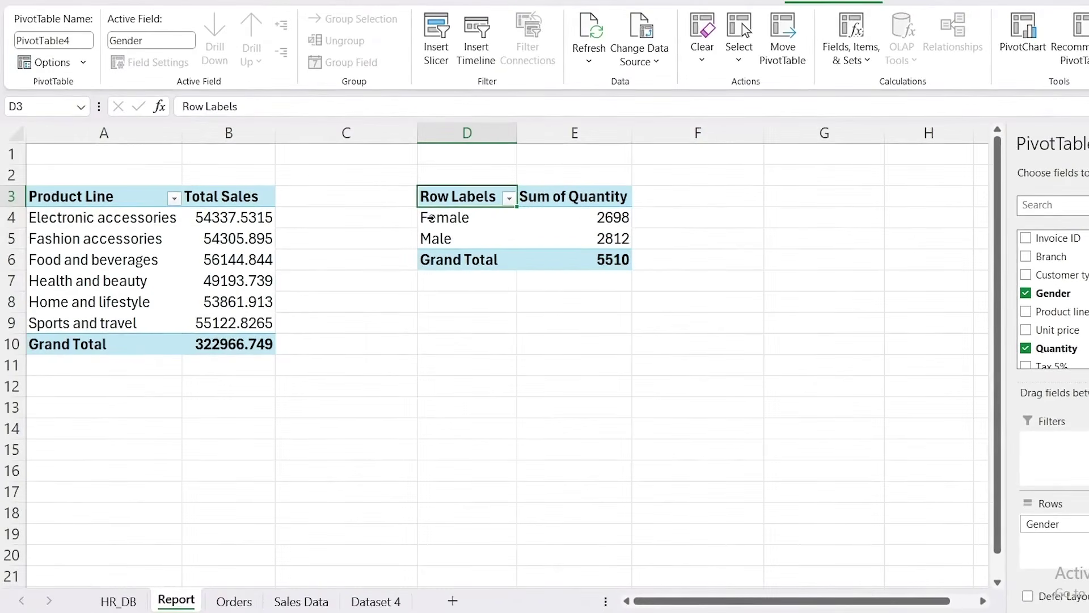
left_click_drag(494, 217, 576, 233)
left_click(591, 220)
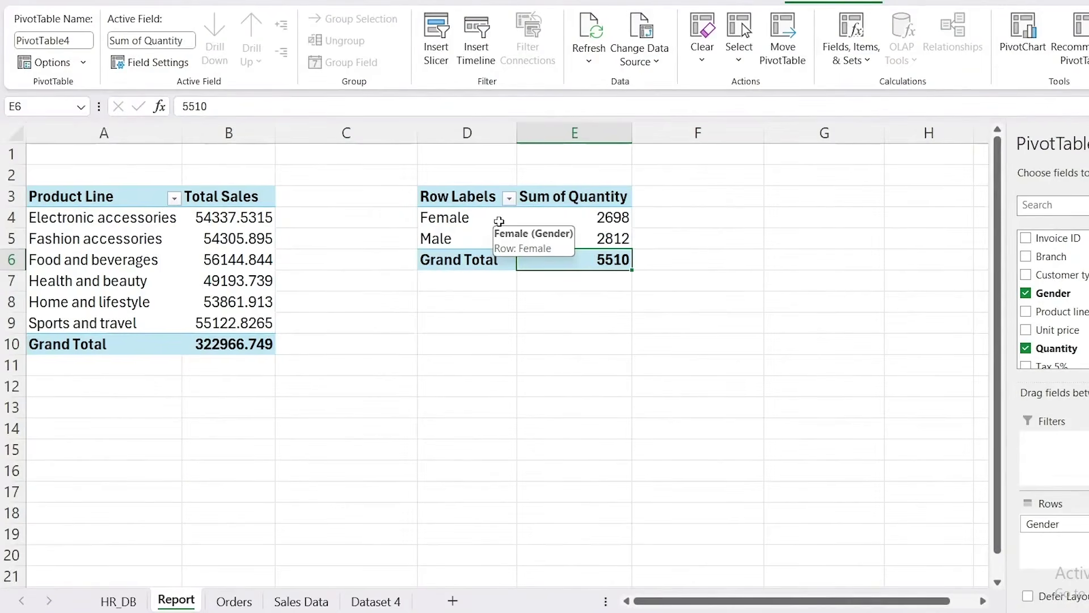
Rename the second PivotTable's Sum of Quantity header in cell E3 as Total Quantity
left_click(539, 205)
type("Ttoal")
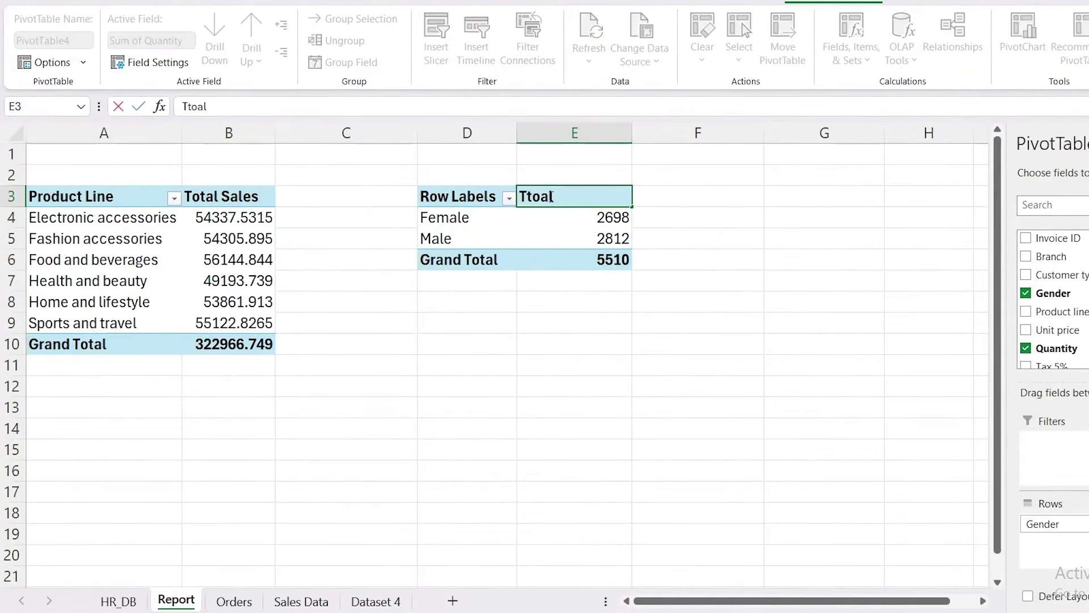
key("BackSpace")
key("BackSpace")
key("BackSpace")
type("otal Quantit")
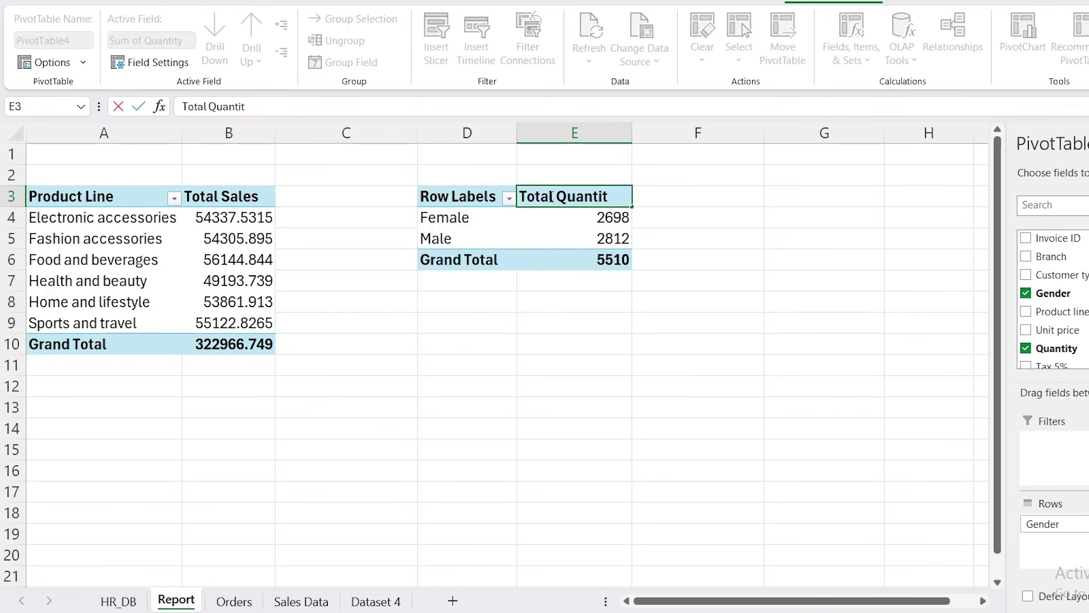
type("y")
left_click(487, 187)
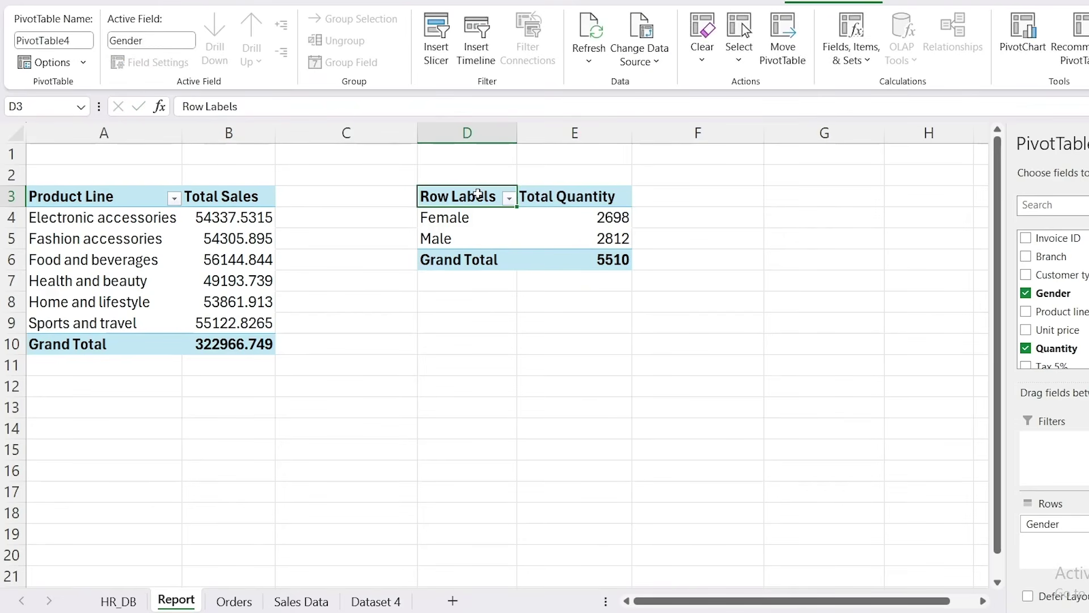
Rename the second PivotTable's Row Labels header in cell D3 as Gender
type("Gender")
key("Return")
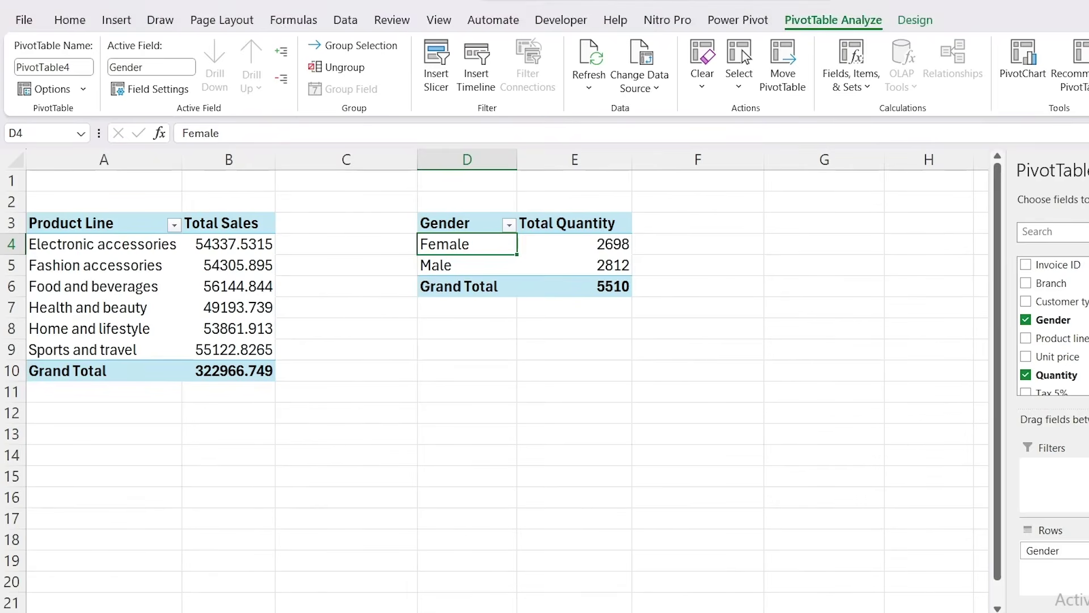
key("ctrl+Page_Down")
key("Right")
key("Right")
left_click(116, 21)
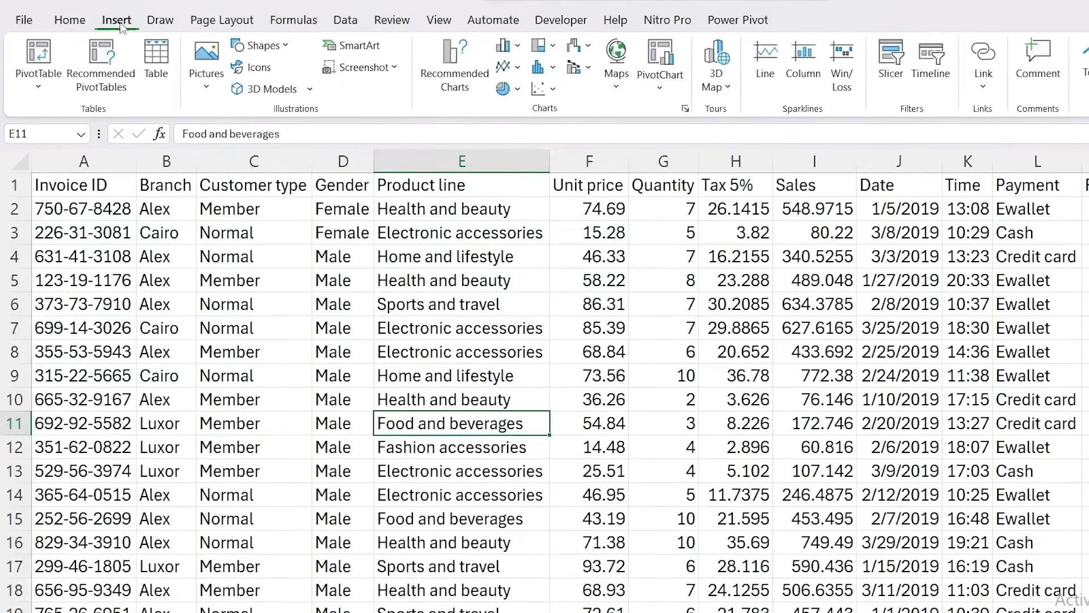
left_click(38, 57)
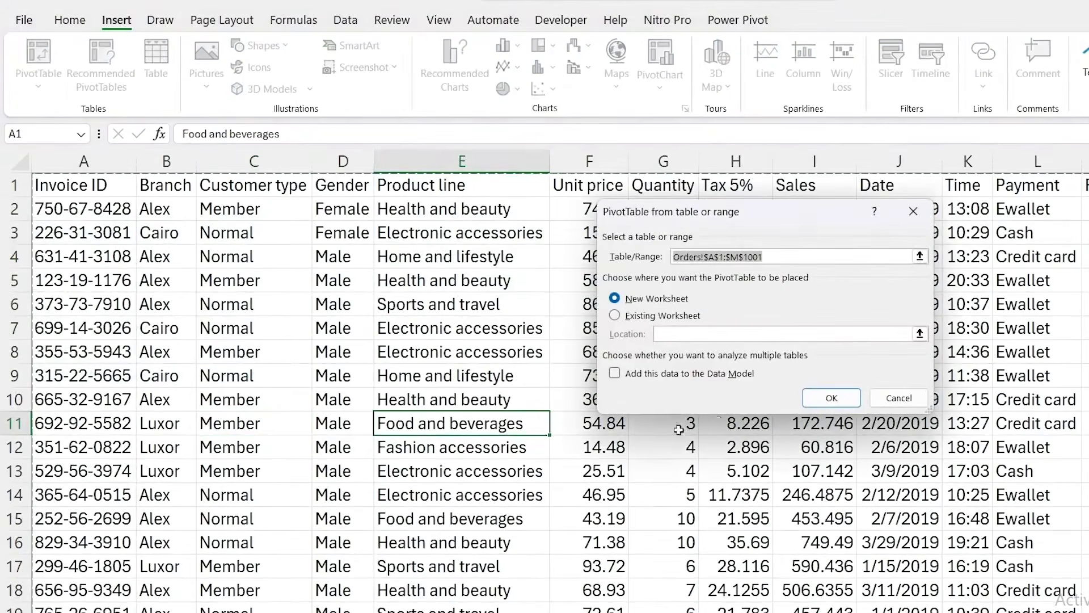
left_click(672, 316)
key("ctrl+Page_Up")
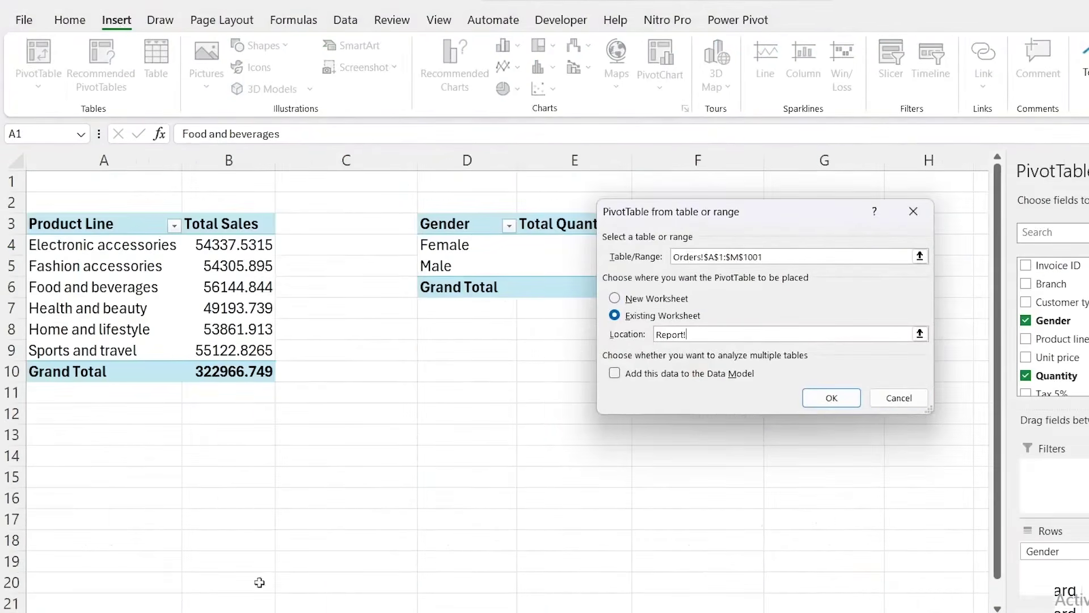
left_click(899, 398)
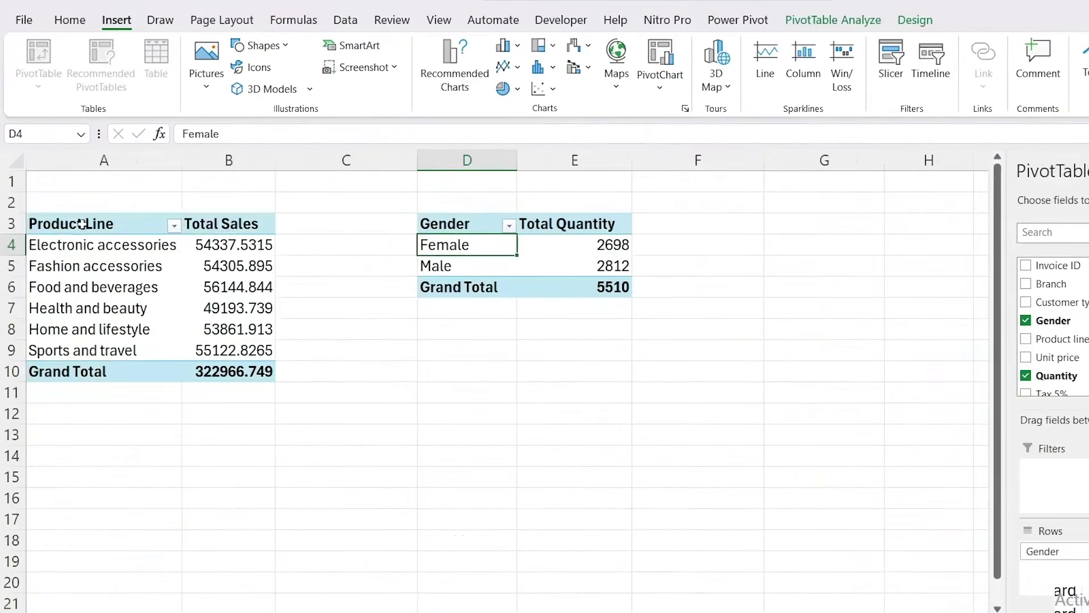
Copy the whole Product Line PivotTable in A3:B10 and paste it at cell A13
left_click_drag(51, 224, 242, 366)
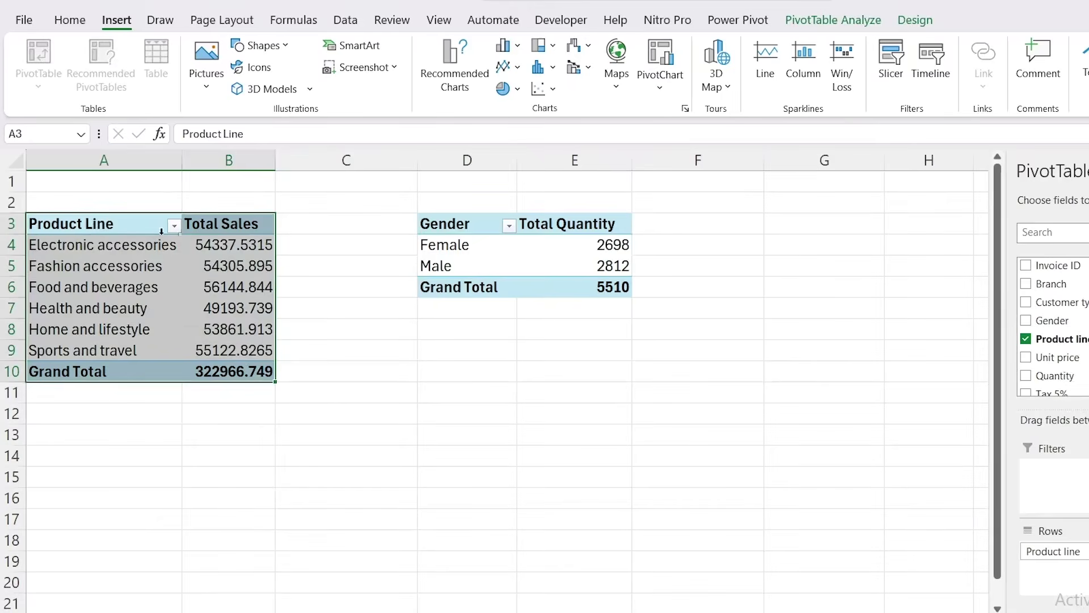
left_click_drag(78, 245, 229, 354)
left_click_drag(85, 225, 222, 374)
key("ctrl+c")
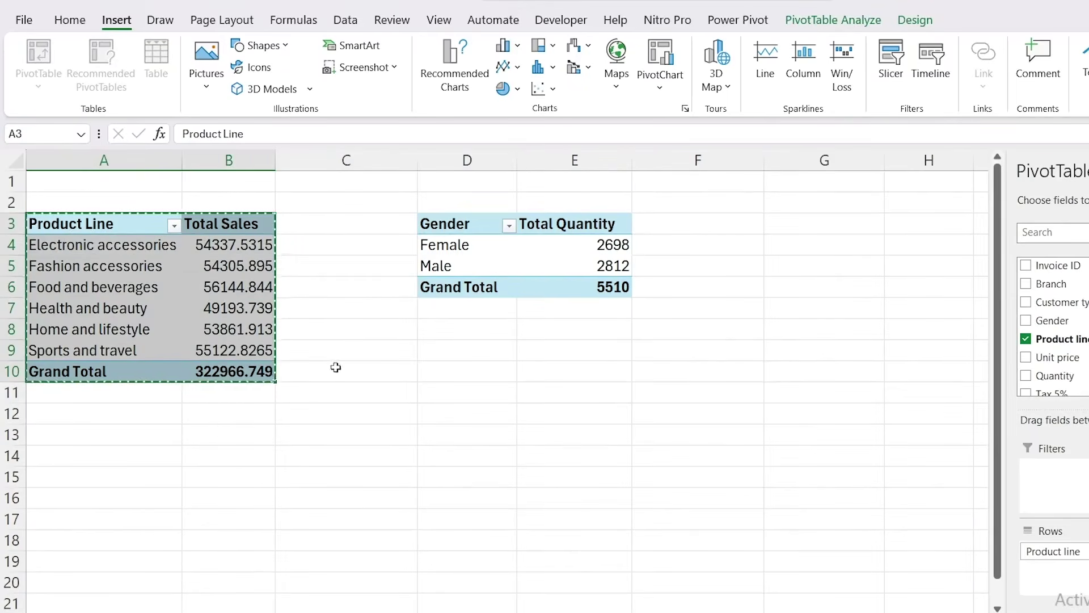
left_click(85, 430)
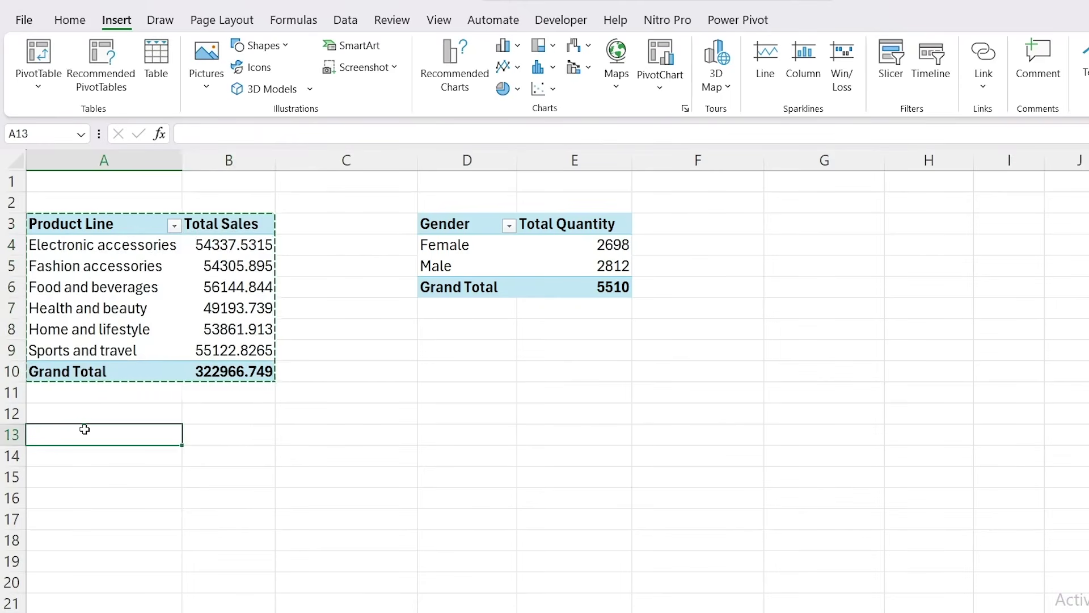
key("ctrl+v")
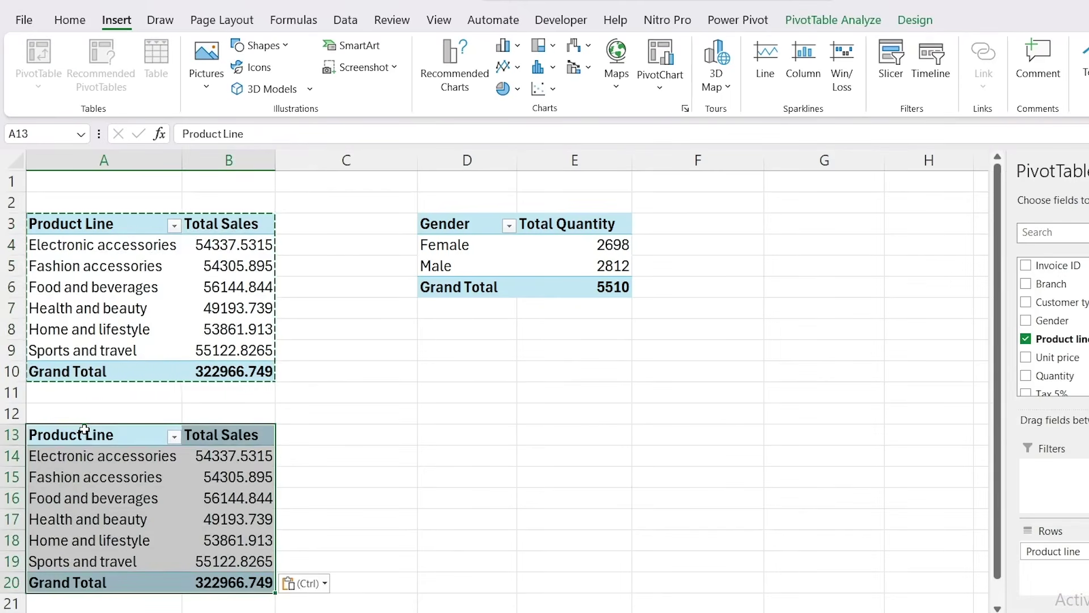
Remove the Product line and Sales fields from the copied PivotTable at A13
left_click(1026, 339)
scroll(1028, 343, "down", 2)
left_click(1025, 291)
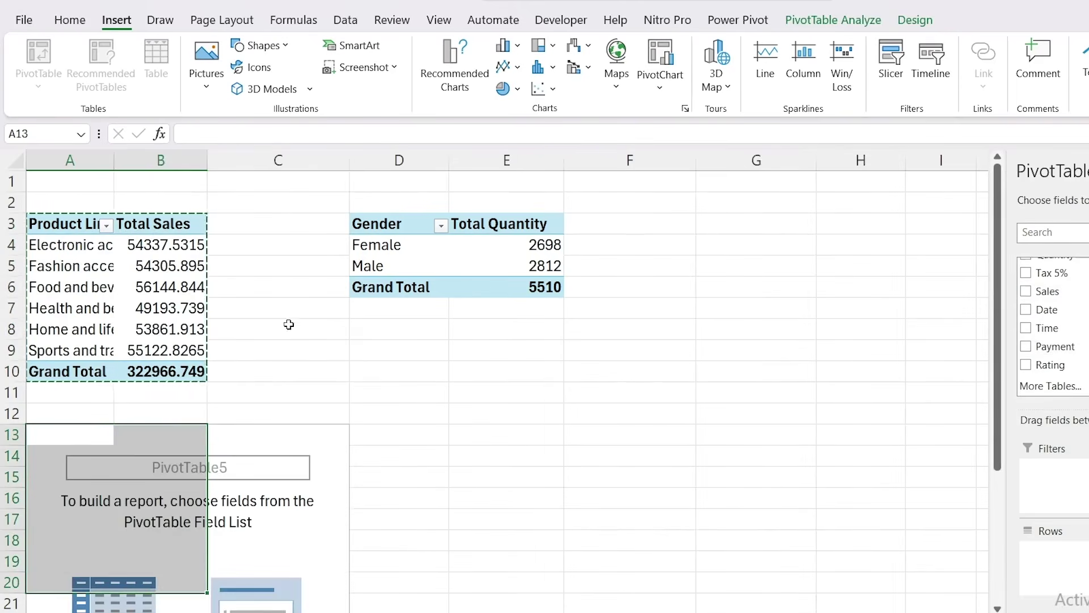
Copy the Gender PivotTable in D3:E6 and paste it at cell G3
left_click_drag(397, 224, 545, 286)
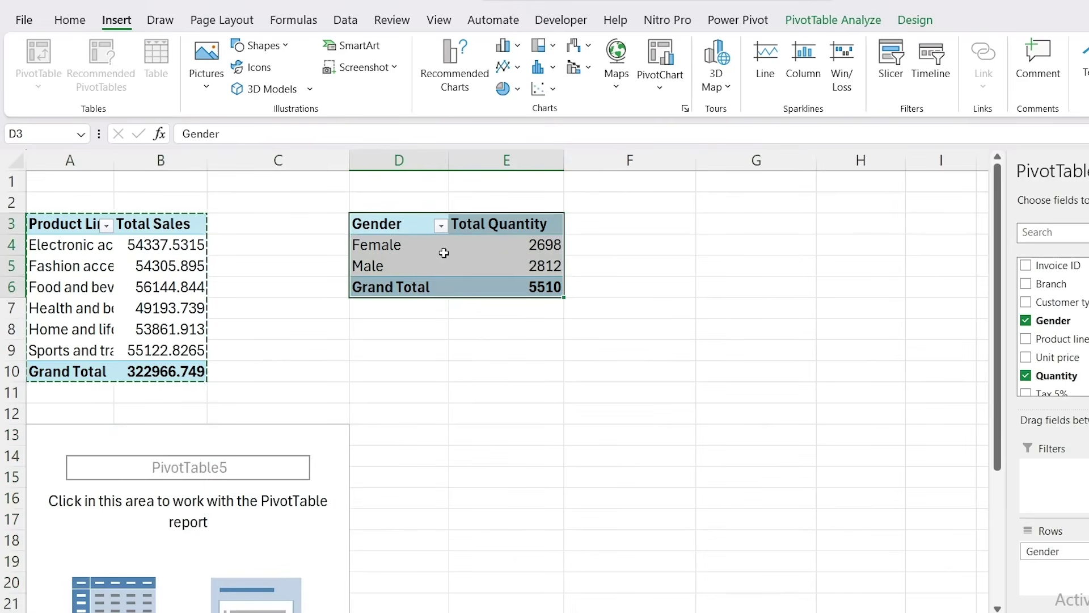
key("ctrl+c")
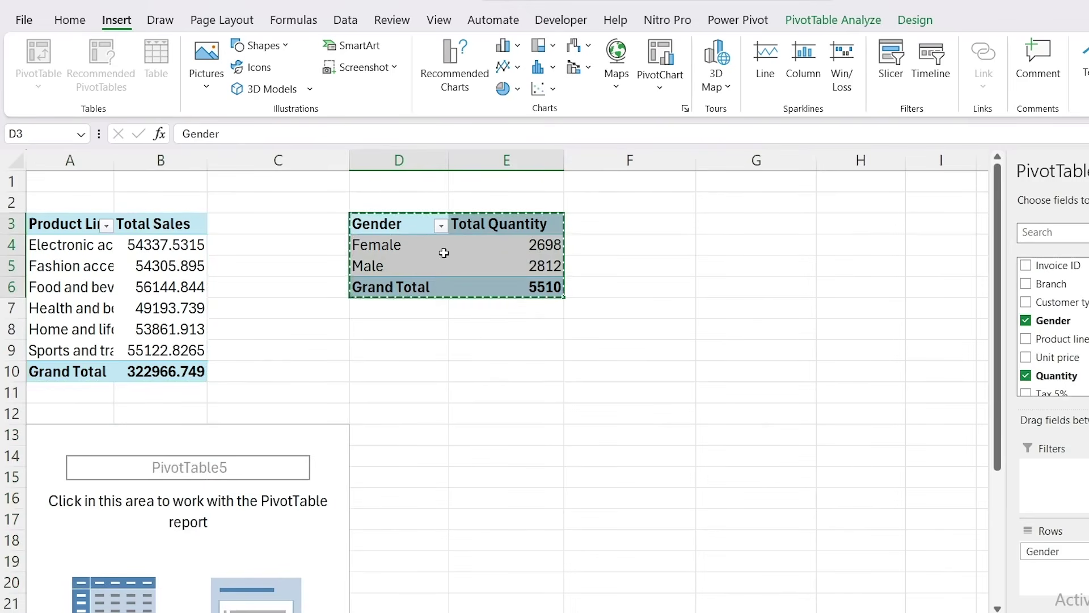
left_click(752, 224)
key("ctrl+v")
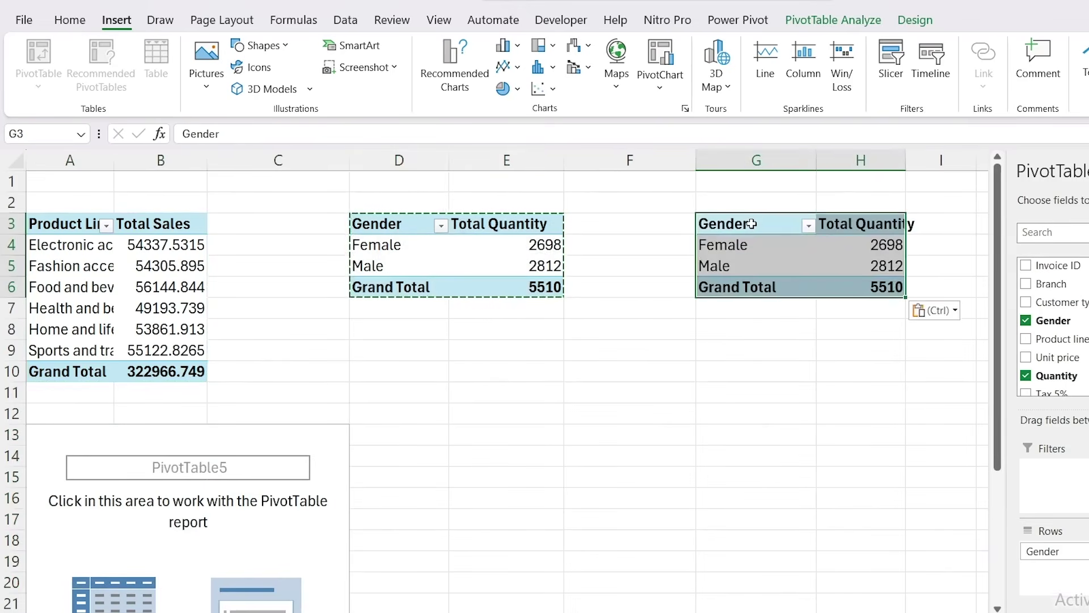
Remove the Gender and Quantity fields from the copied PivotTable at G3
left_click(1024, 321)
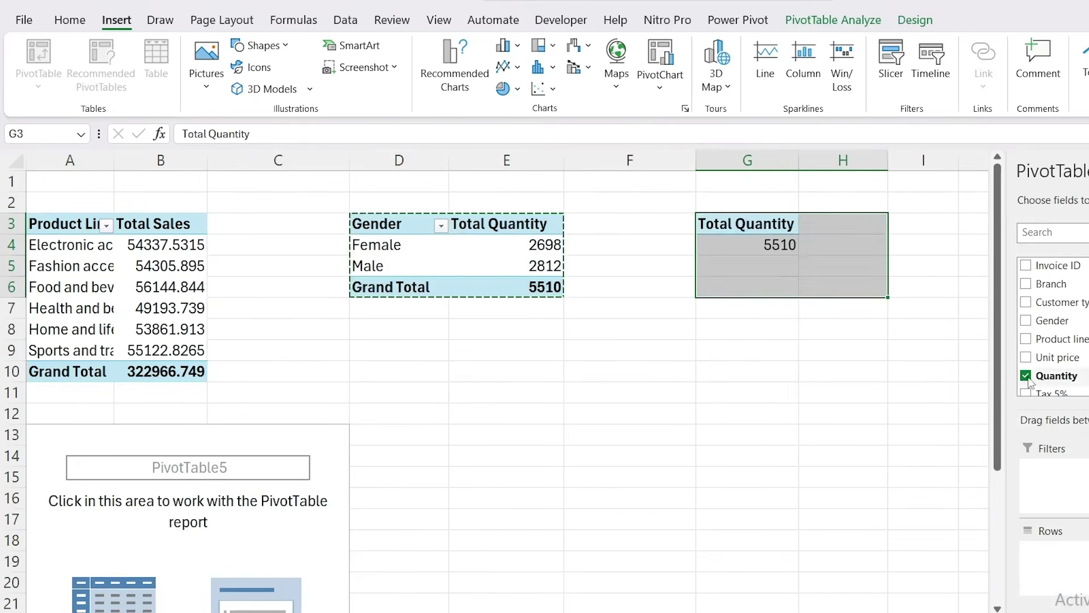
left_click(1026, 376)
left_click(746, 229)
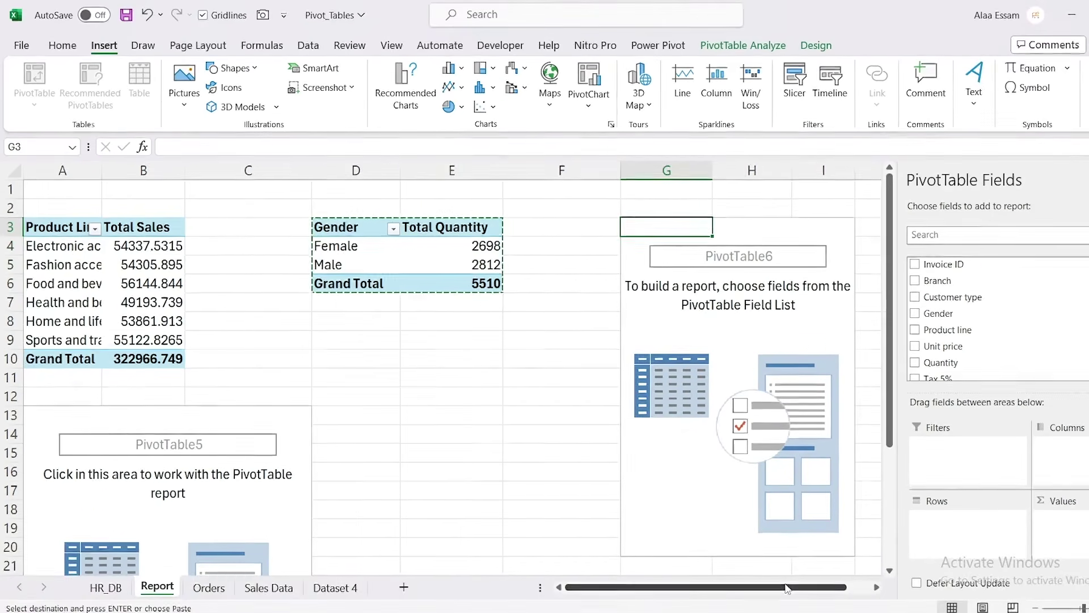
Add Product line and then Gender to the rows of the PivotTable at G3, with the sum of Sales as its values
left_click_drag(787, 588, 799, 589)
left_click(879, 588)
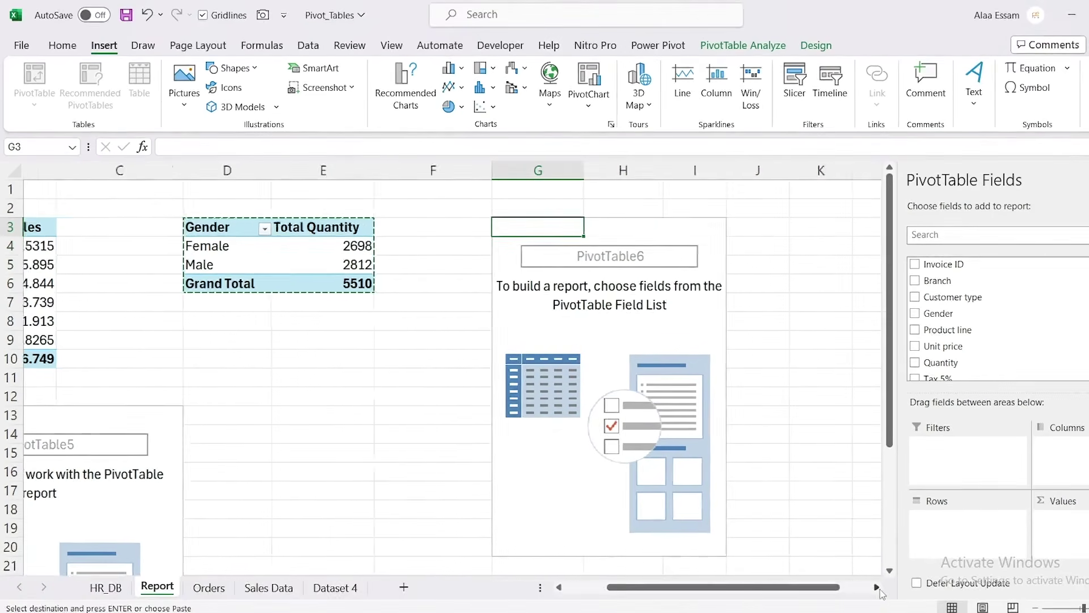
left_click(880, 588)
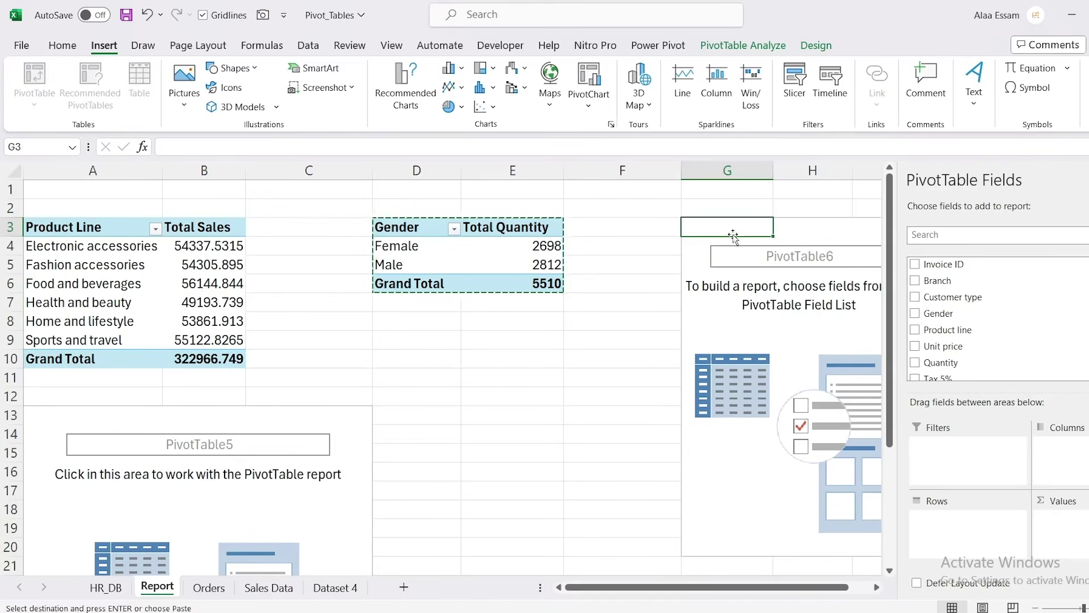
left_click_drag(762, 588, 888, 589)
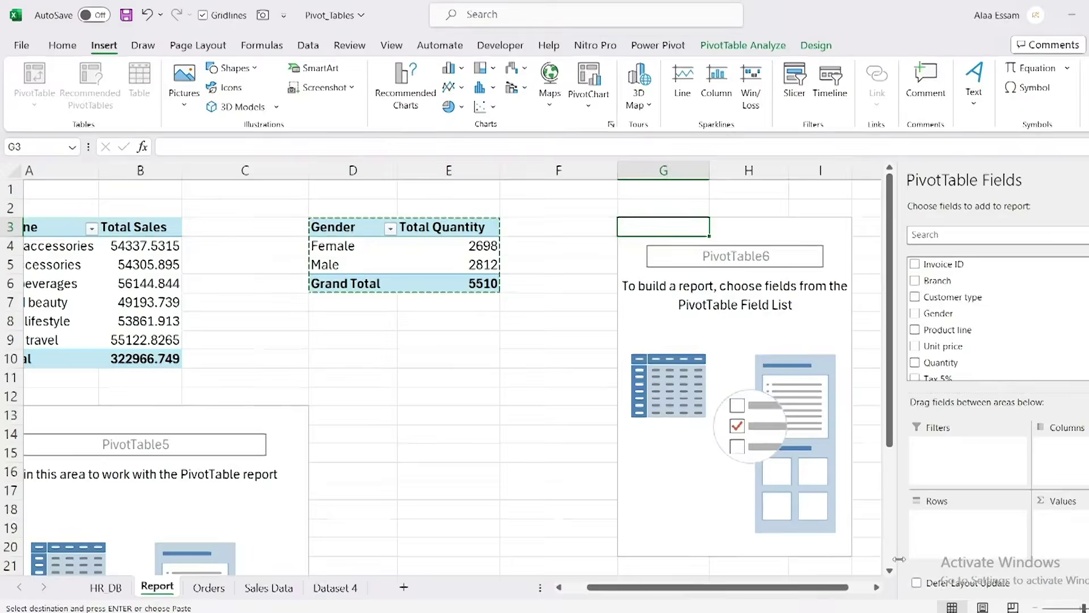
left_click(915, 330)
left_click(914, 313)
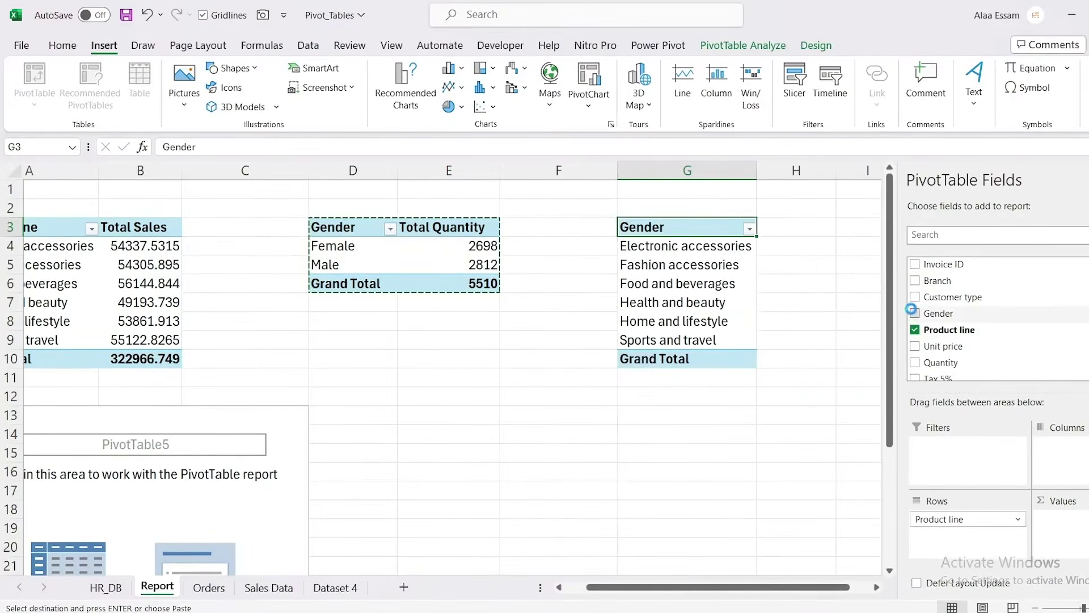
scroll(914, 318, "down", 1)
left_click(914, 359)
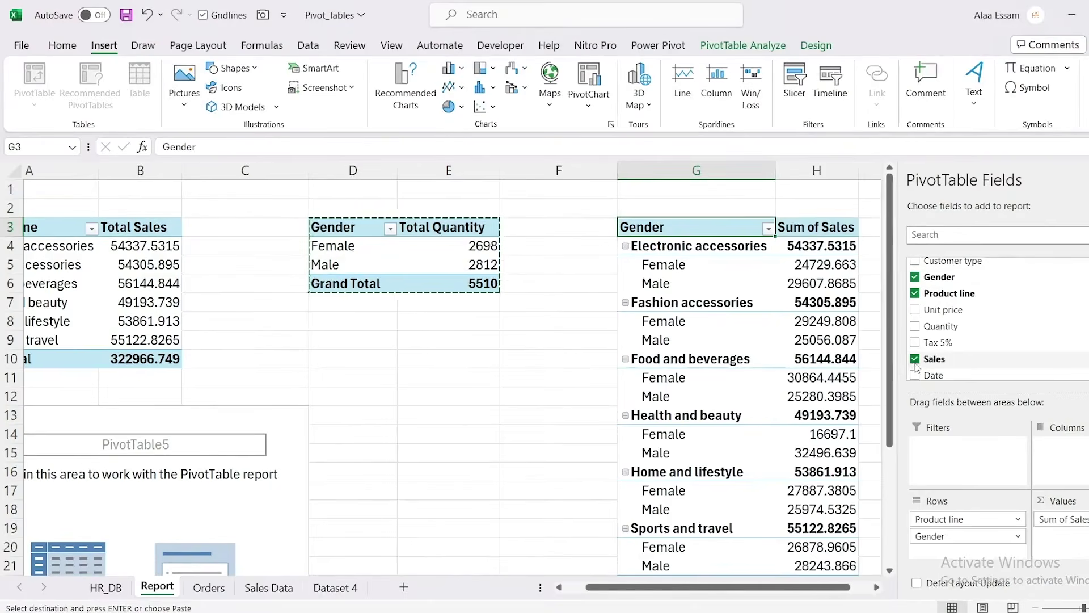
Enter the label Subtotal in cell J4 beside the Product line and Gender PivotTable
left_click_drag(822, 588, 842, 589)
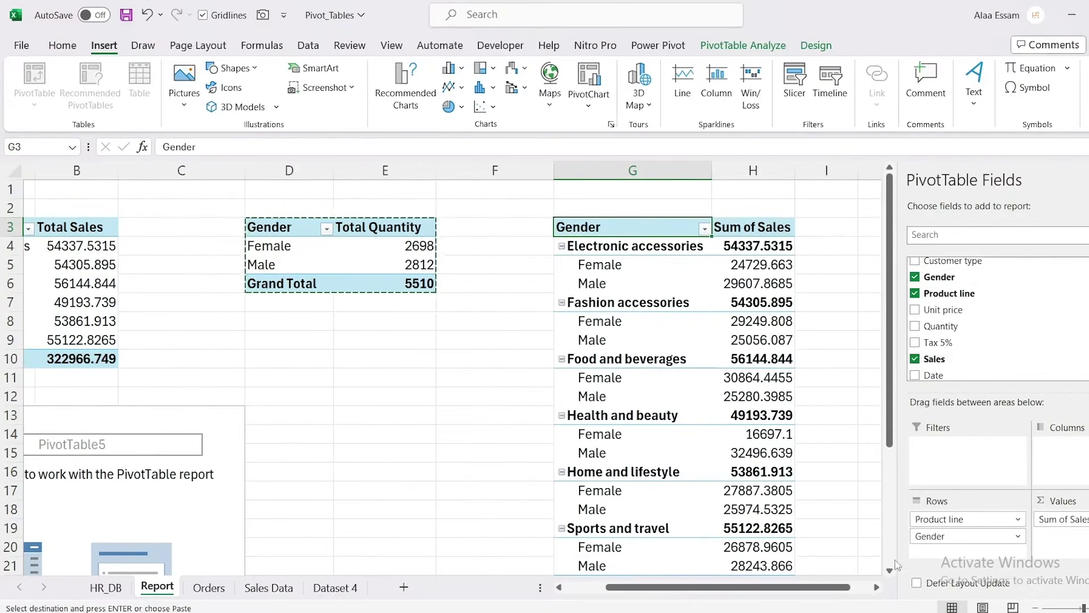
left_click(890, 572)
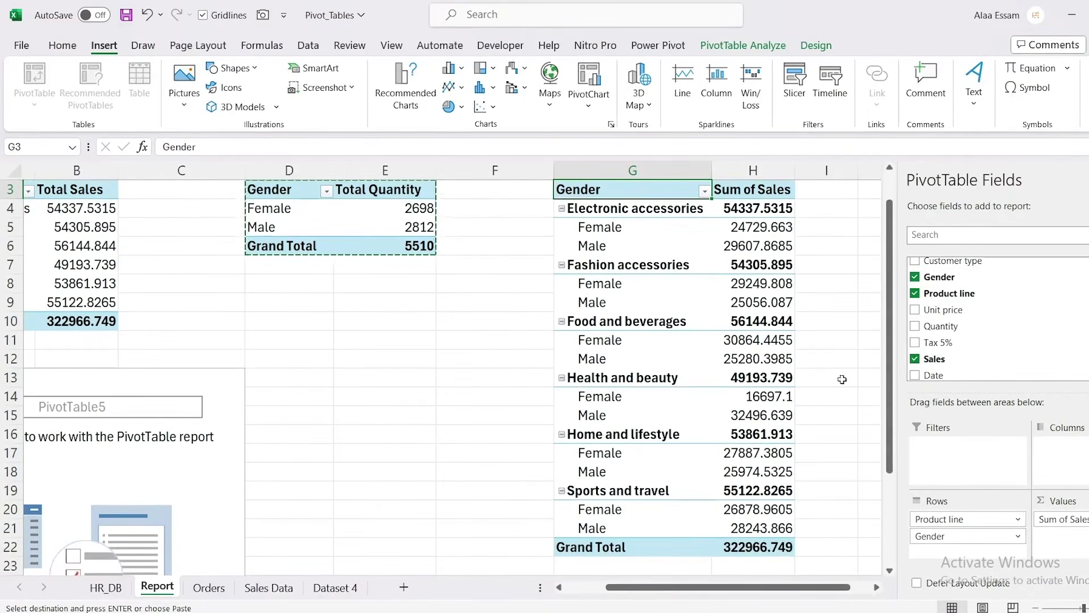
scroll(836, 384, "down", 1, "ctrl")
left_click_drag(754, 587, 808, 587)
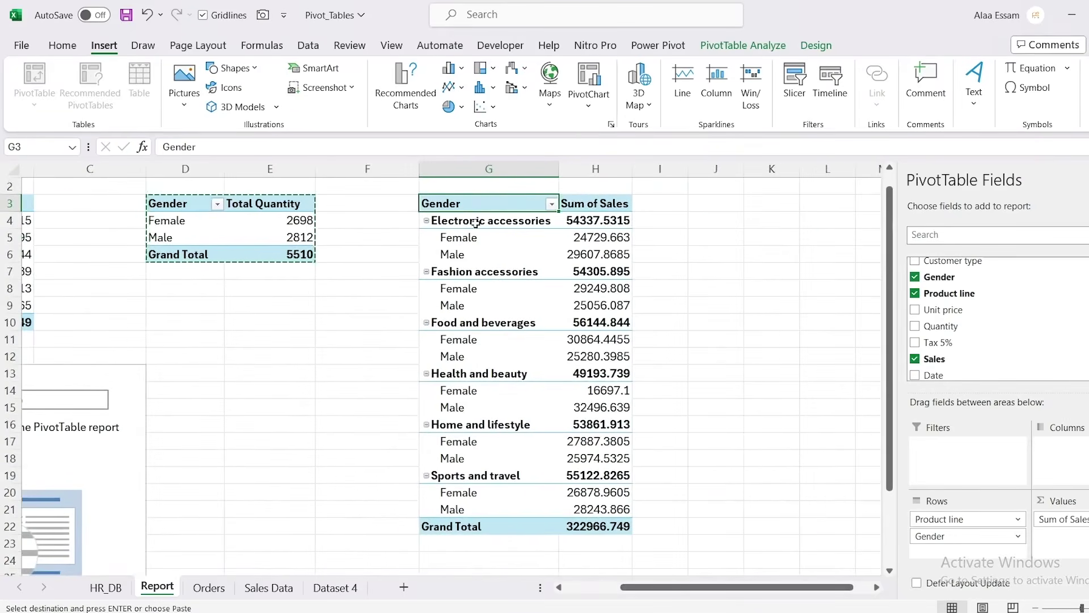
key("Down")
left_click(713, 216)
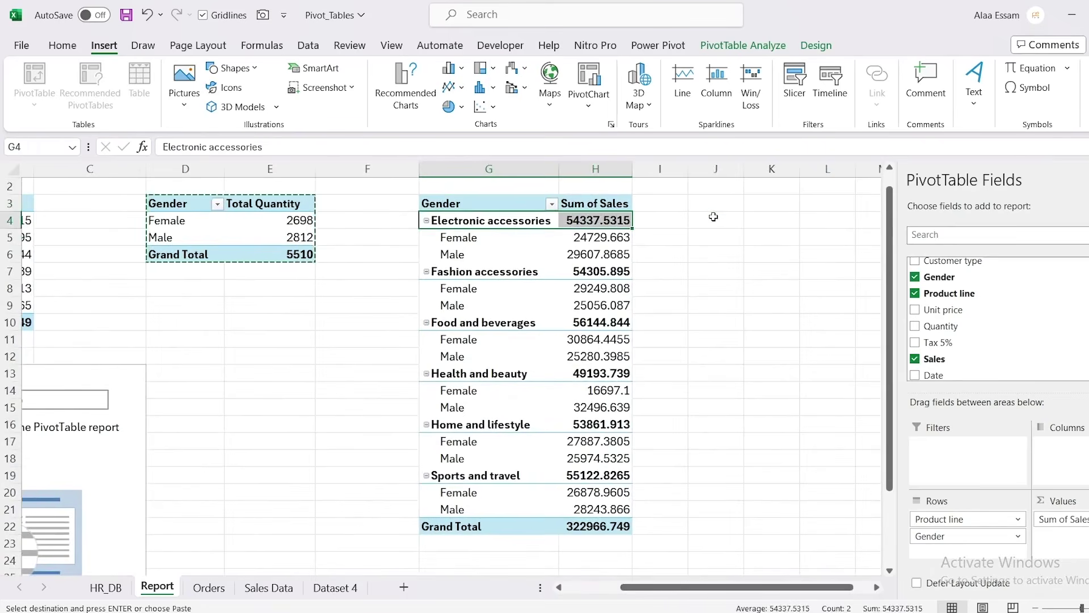
type("Sub")
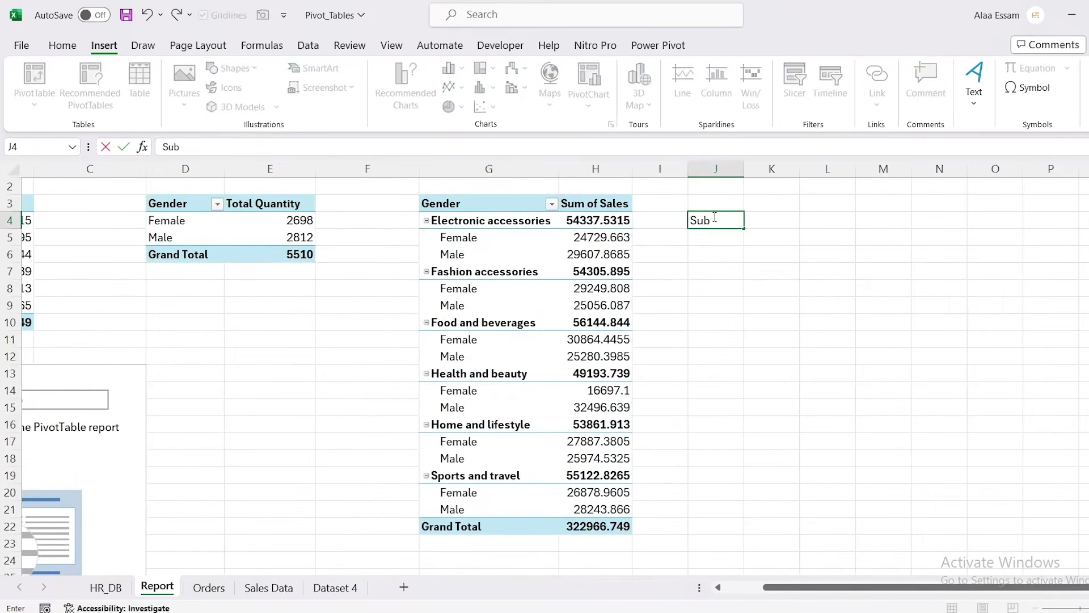
type("total")
Move the Subtotal label to cell J2 and give it a yellow fill
left_click(714, 217)
left_click_drag(715, 213, 715, 180)
left_click(63, 45)
left_click(202, 98)
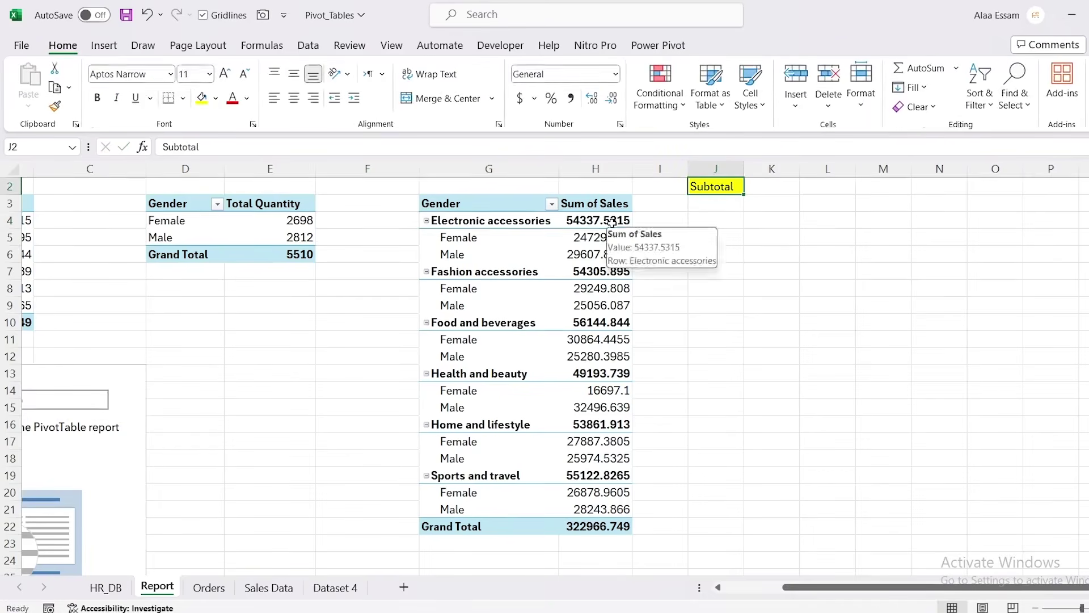
Apply the comma number style to the Sum of Sales values in H4:H22
mouse_move(596, 226)
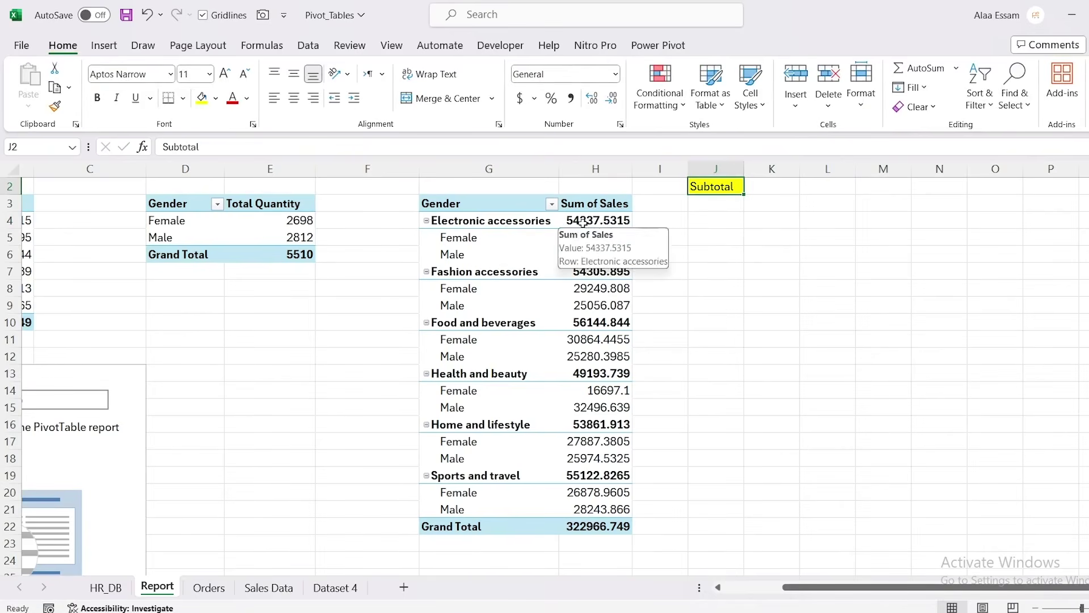
left_click_drag(475, 221, 589, 220)
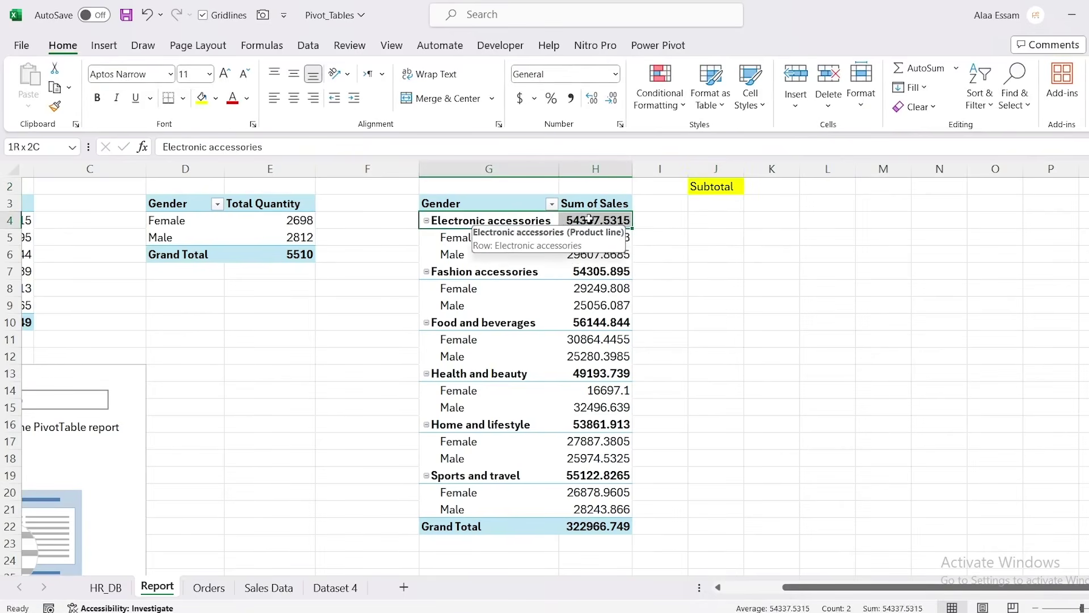
left_click(594, 221)
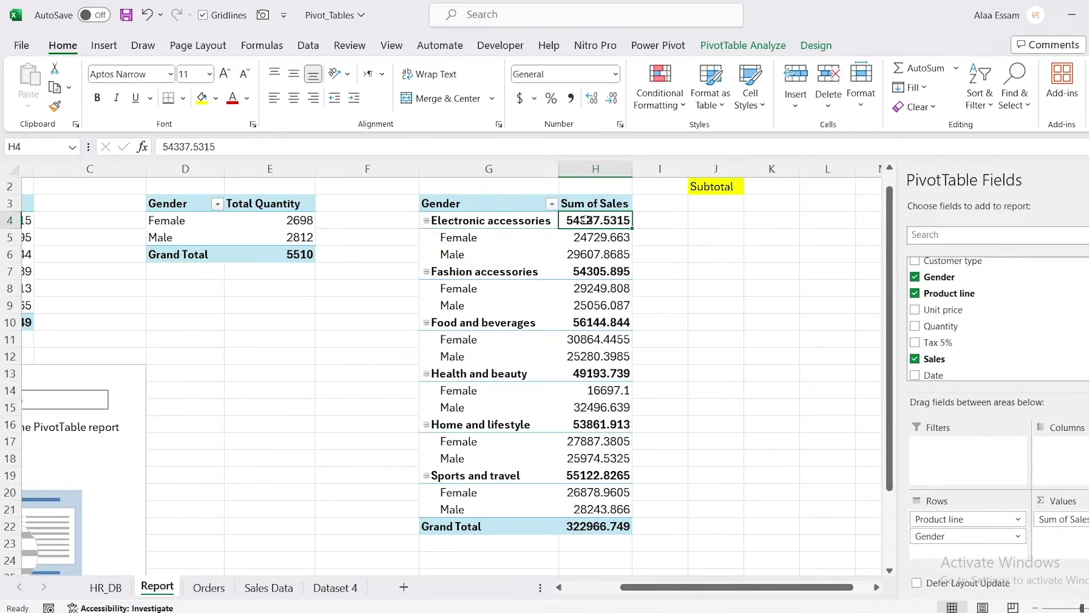
left_click_drag(579, 234, 594, 526)
left_click(570, 100)
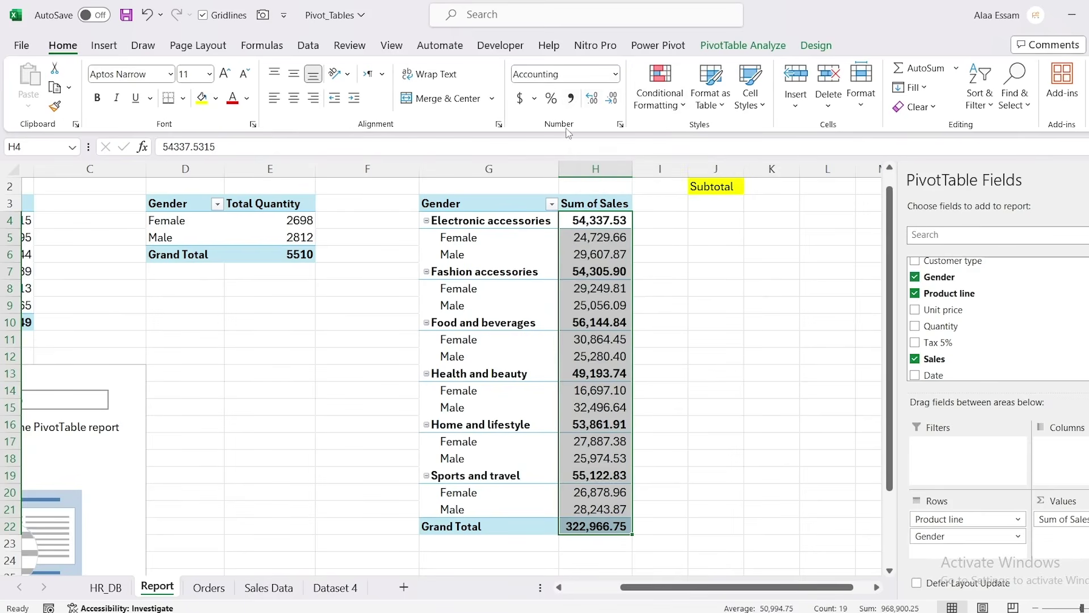
Examine the Sum of Sales subtotals of the product lines against the Female and Male amounts beneath them
left_click(590, 221)
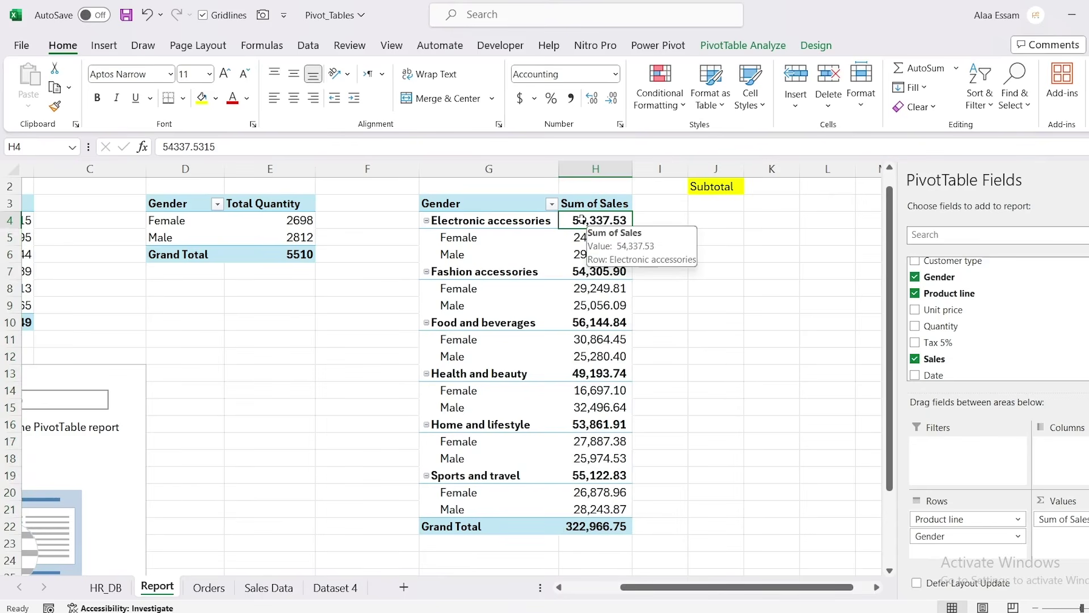
left_click(573, 238)
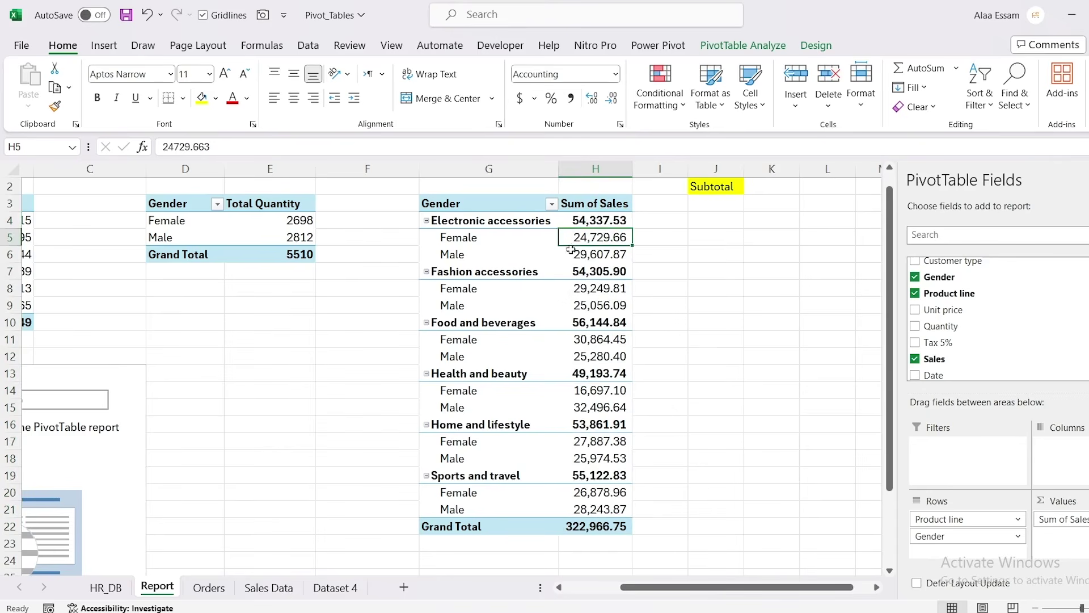
left_click(587, 255)
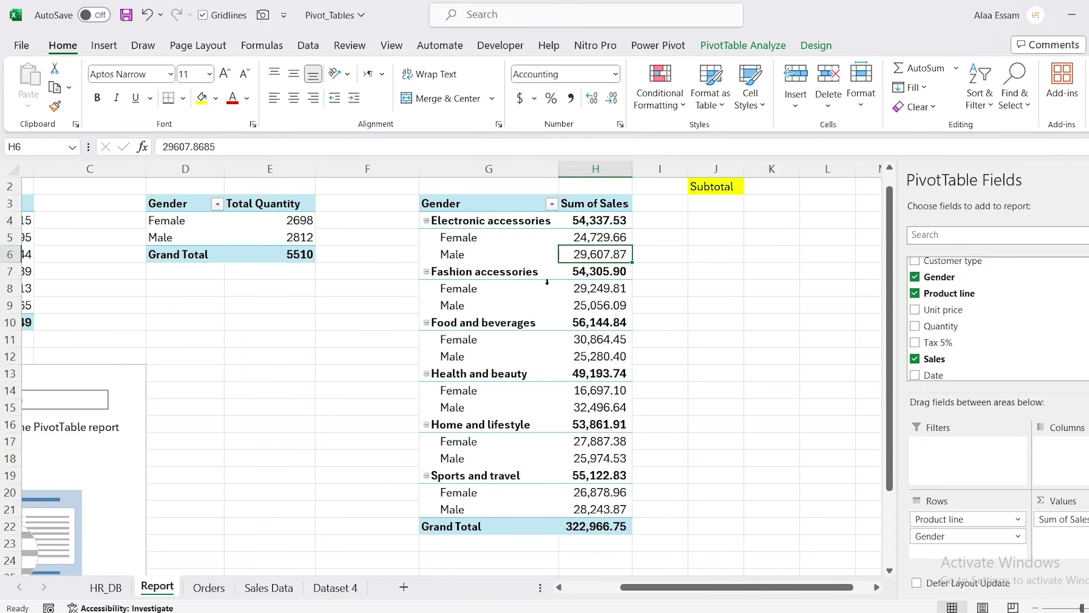
left_click_drag(510, 272, 590, 307)
left_click_drag(481, 427, 590, 427)
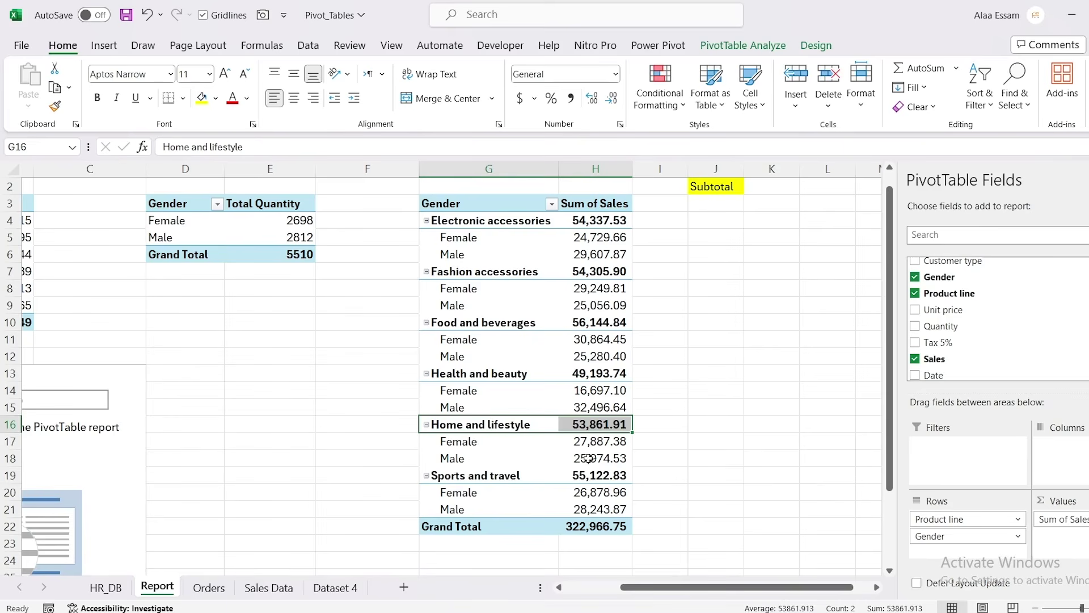
left_click(610, 219)
left_click(602, 270)
left_click(611, 321)
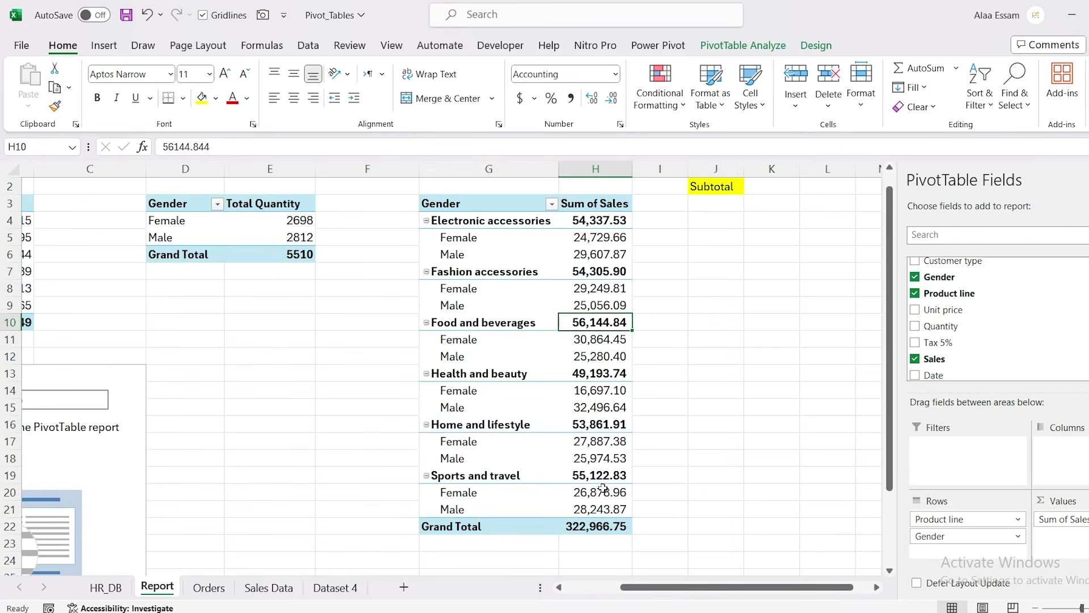
Examine the Grand Total row and the Female sales rows scattered beneath each product line in the PivotTable
left_click_drag(582, 526, 485, 524)
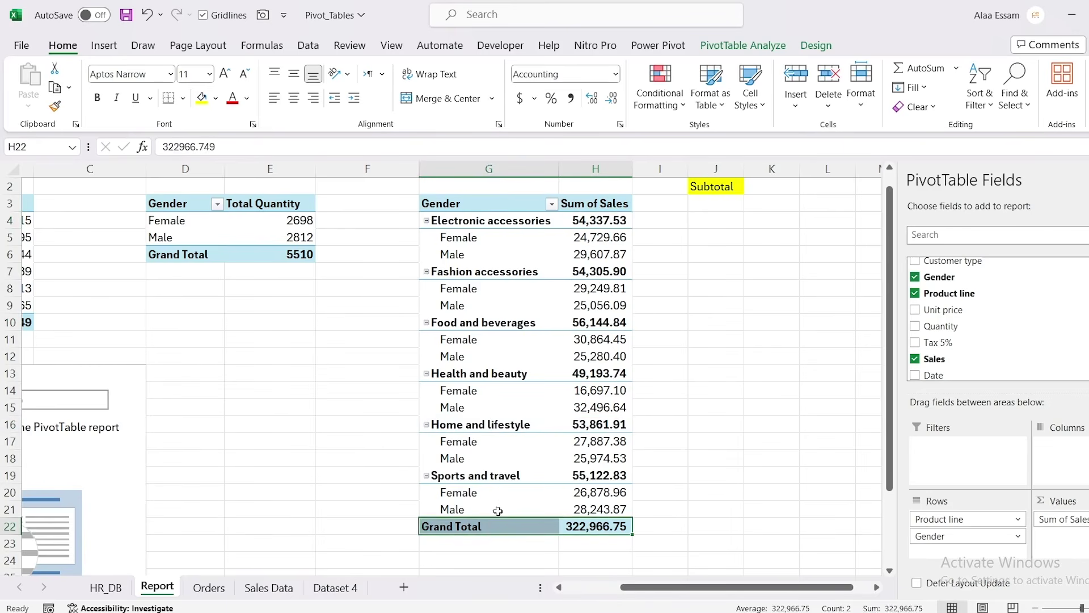
mouse_move(579, 406)
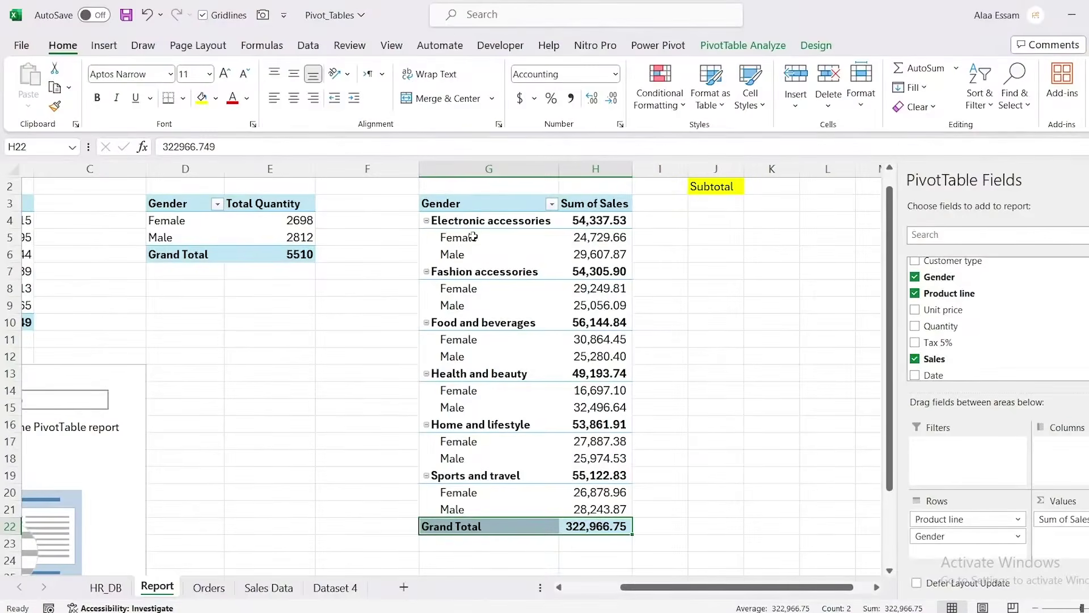
left_click_drag(473, 237, 659, 237)
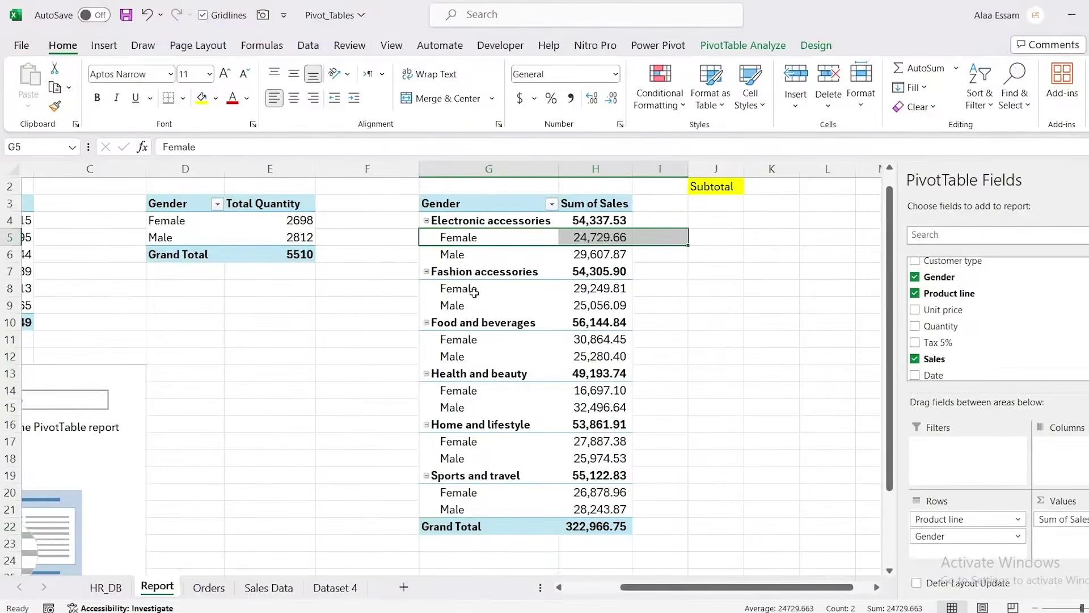
left_click_drag(462, 288, 615, 288)
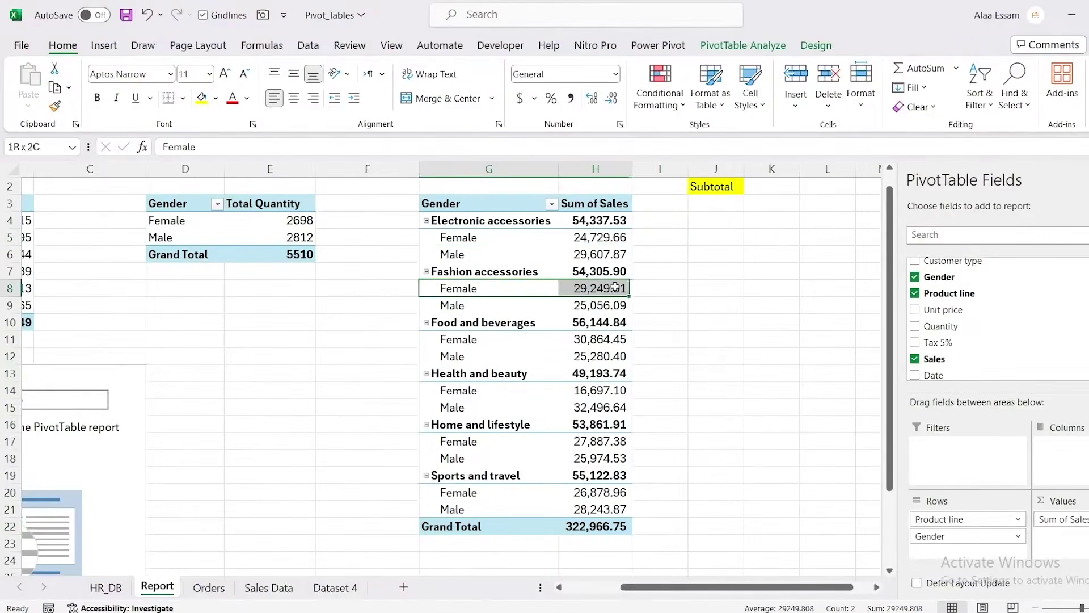
left_click_drag(491, 344, 607, 340)
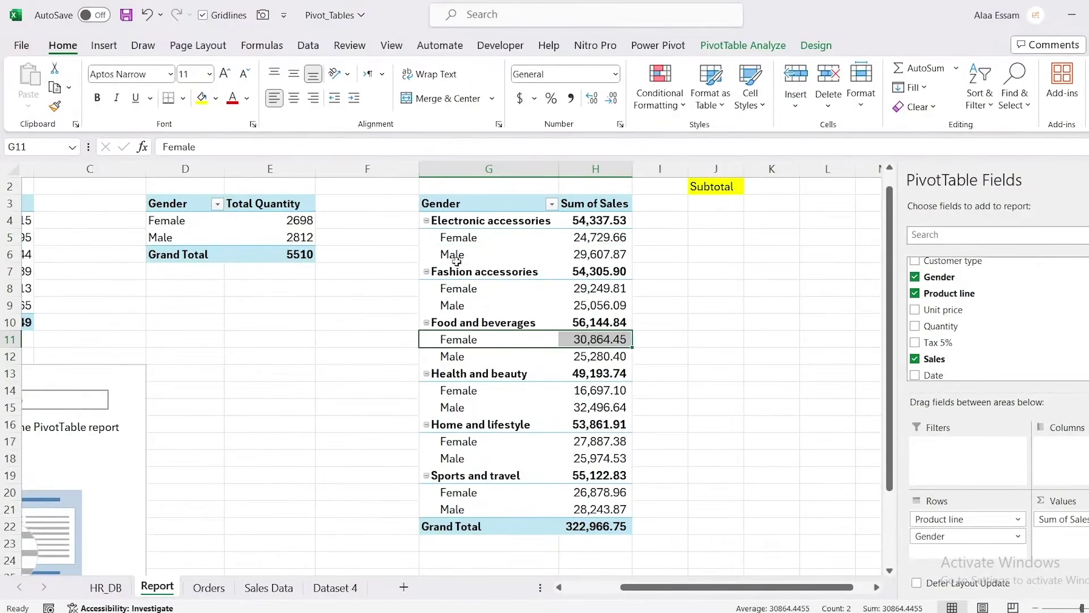
left_click_drag(460, 380, 562, 381)
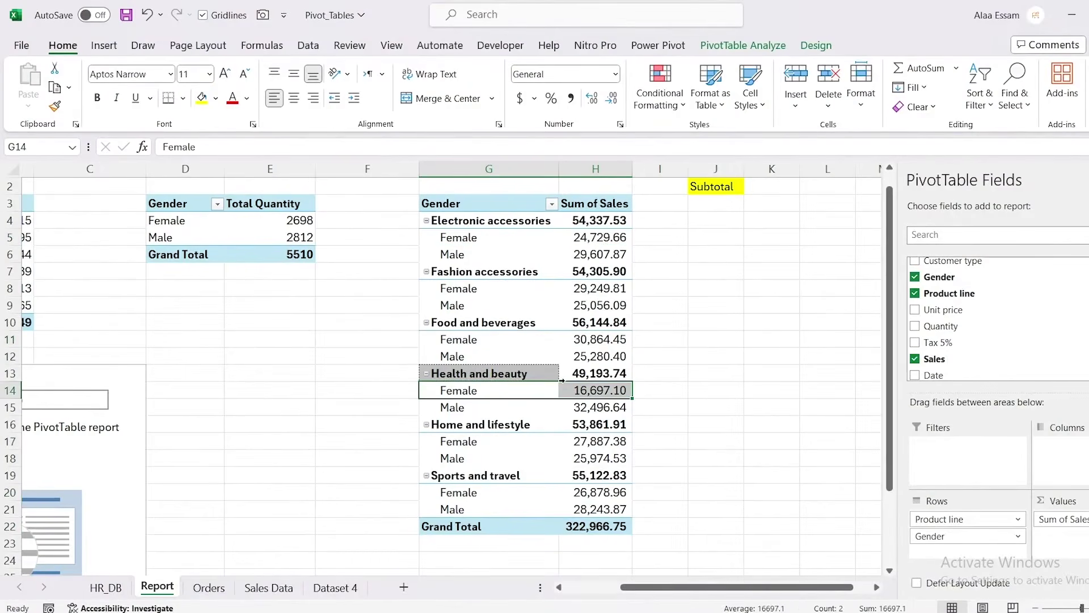
left_click(421, 238)
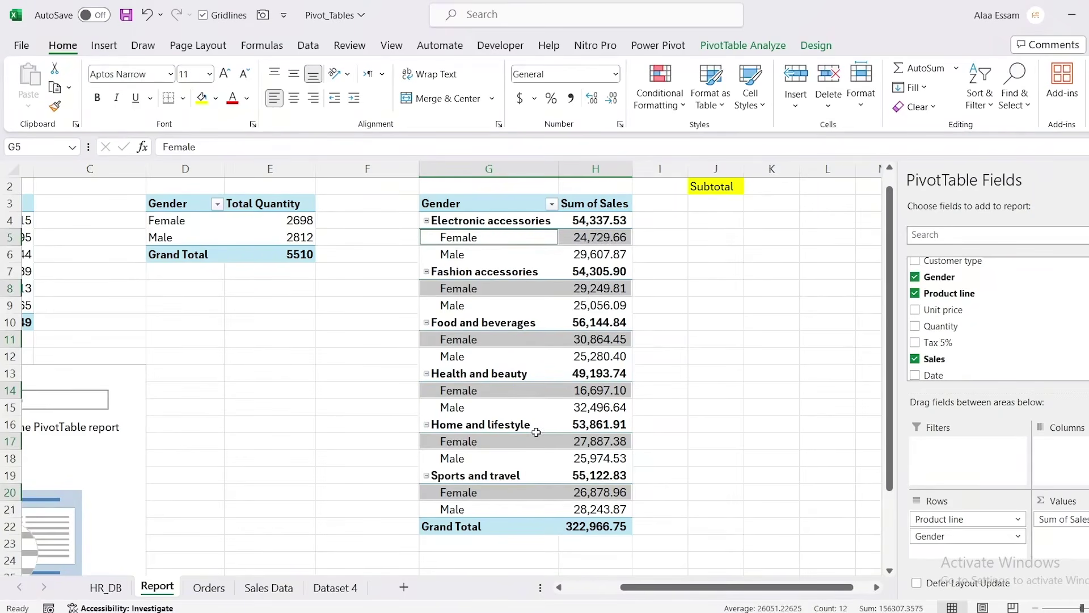
left_click(564, 256)
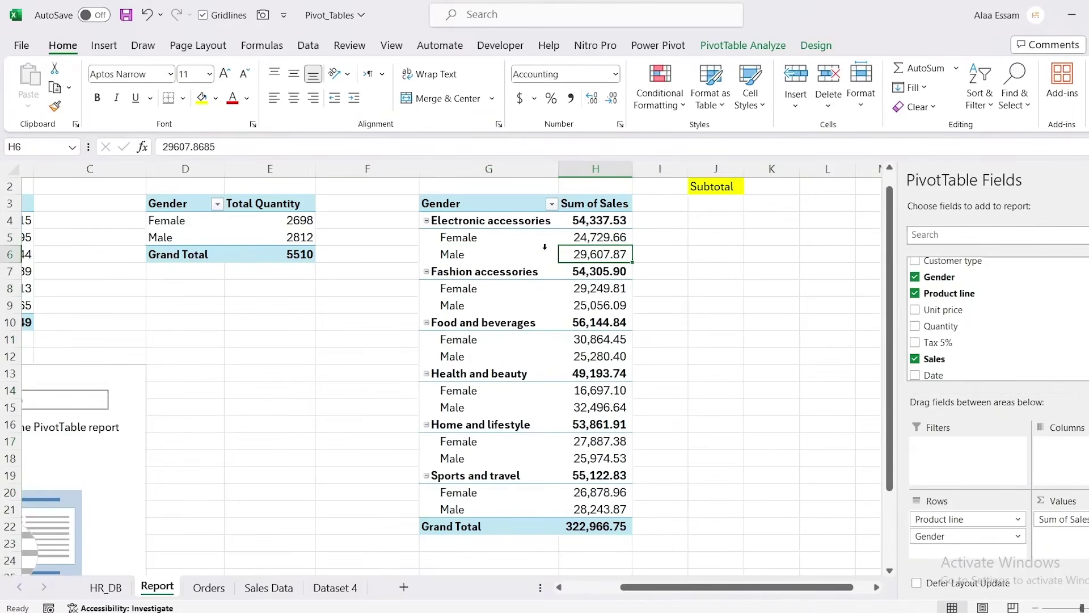
Move the Gender field from Rows to Columns in the sales PivotTable, leaving Product line in Rows
left_click_drag(476, 233, 468, 358)
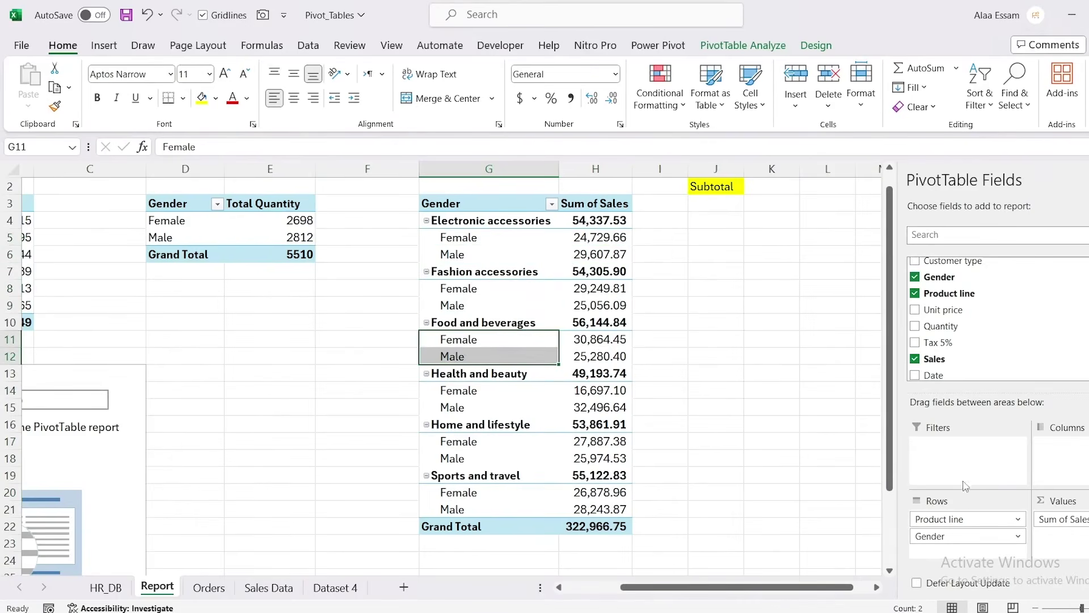
left_click_drag(943, 533, 1049, 451)
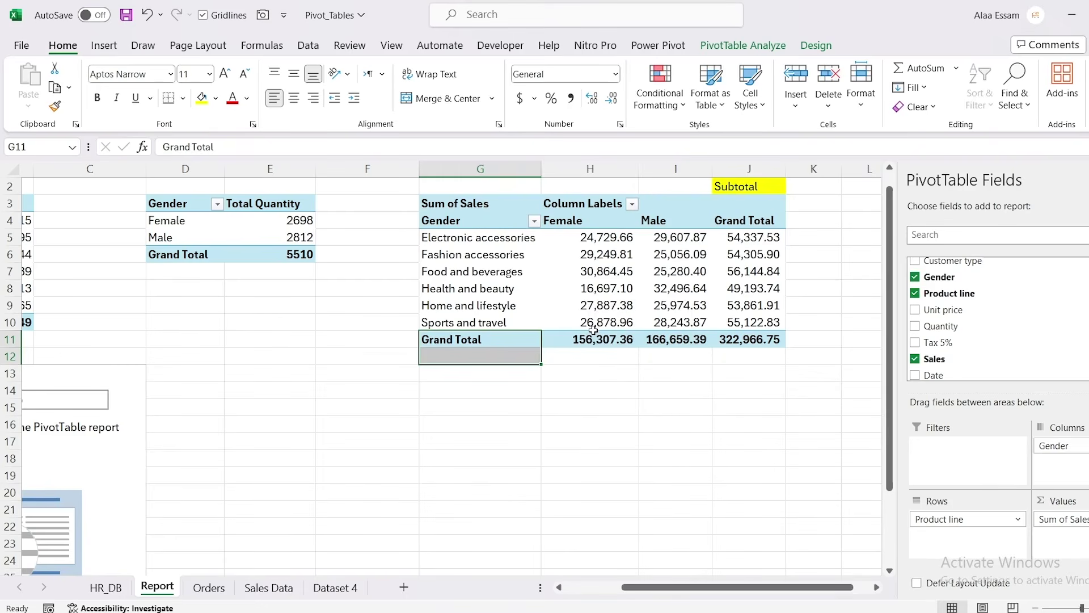
Give the Female and Male grand totals in H11:I11 a yellow fill
left_click_drag(602, 338, 667, 340)
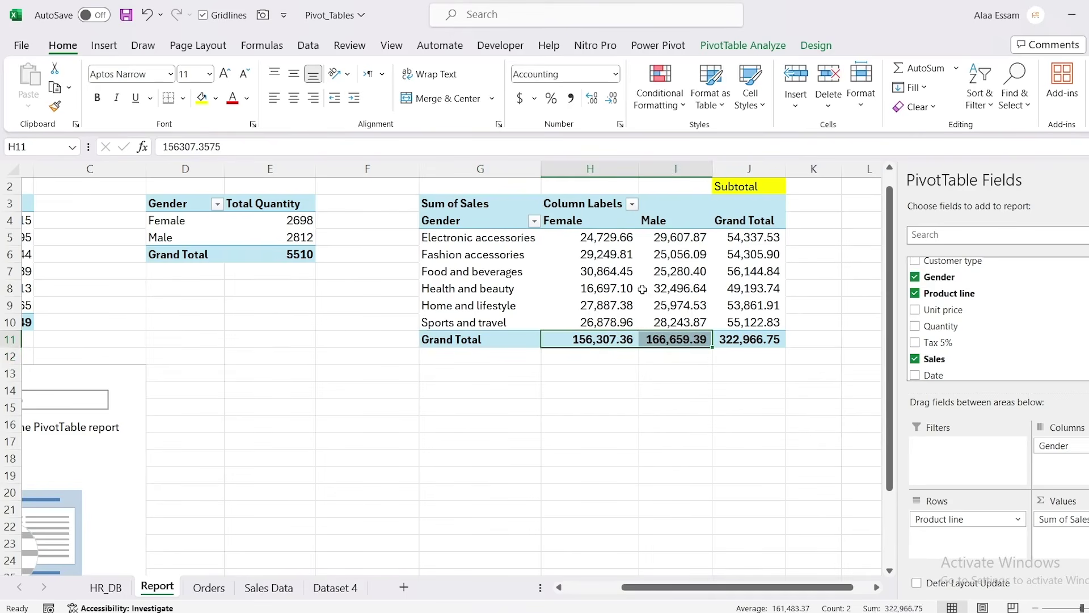
left_click(614, 339)
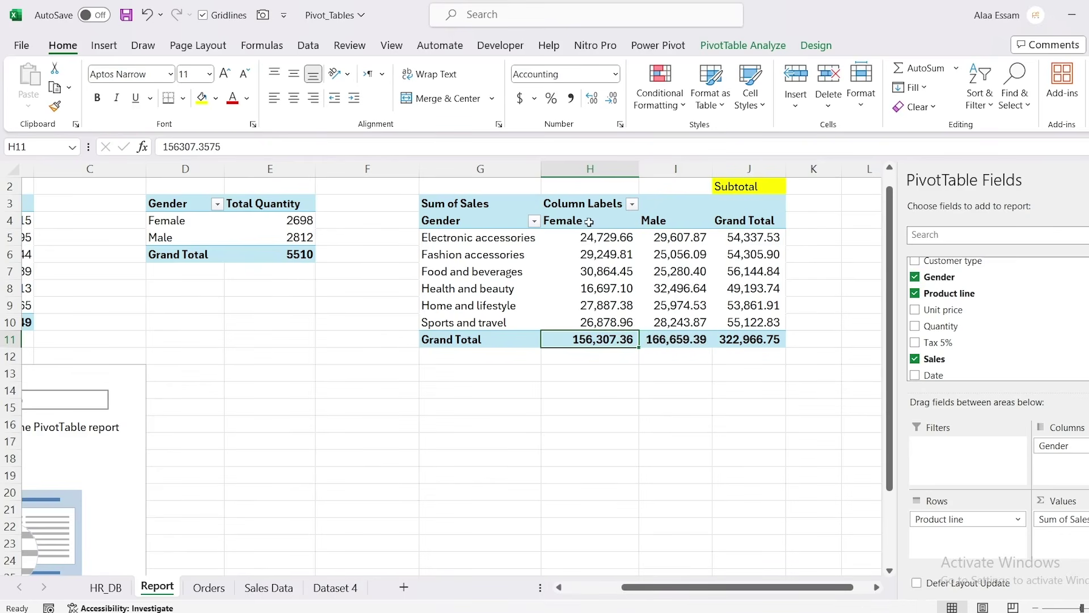
left_click(691, 338)
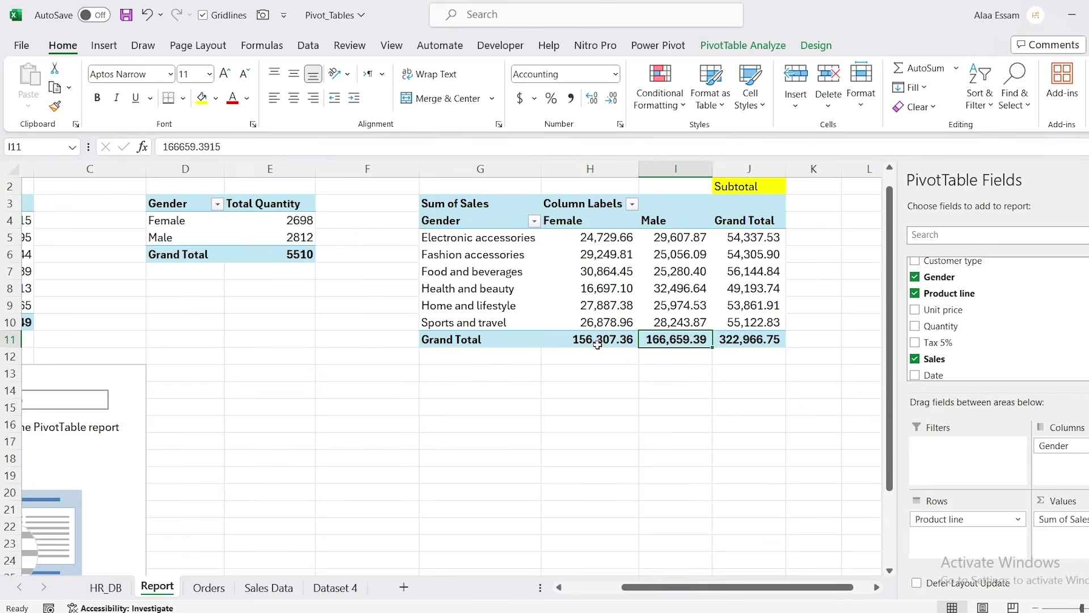
left_click_drag(597, 344, 653, 340)
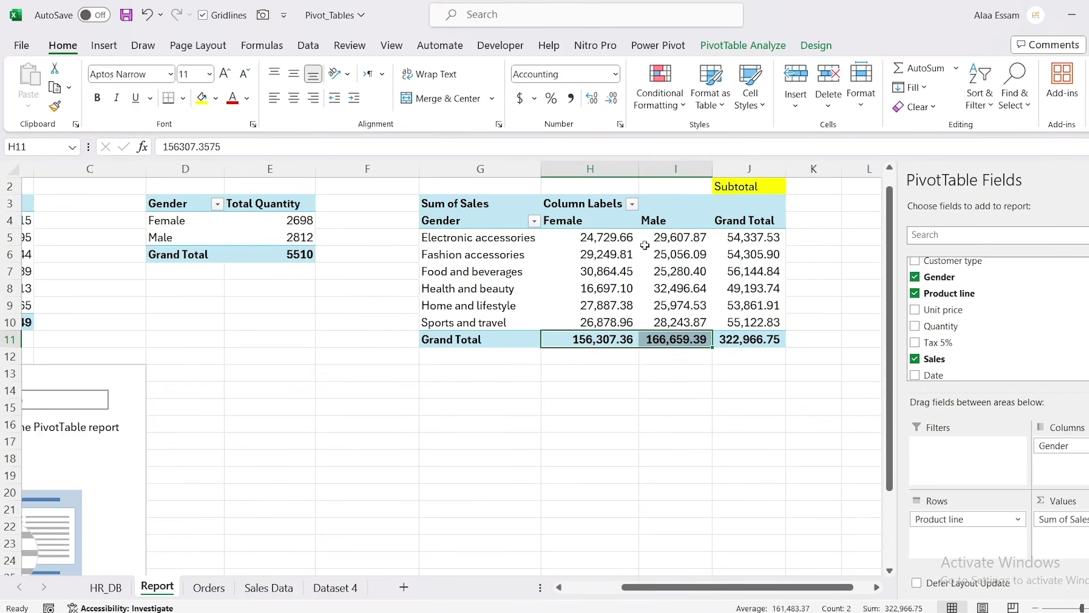
left_click(202, 97)
Give the product line totals in J5:J10 an orange fill
left_click_drag(740, 234, 756, 322)
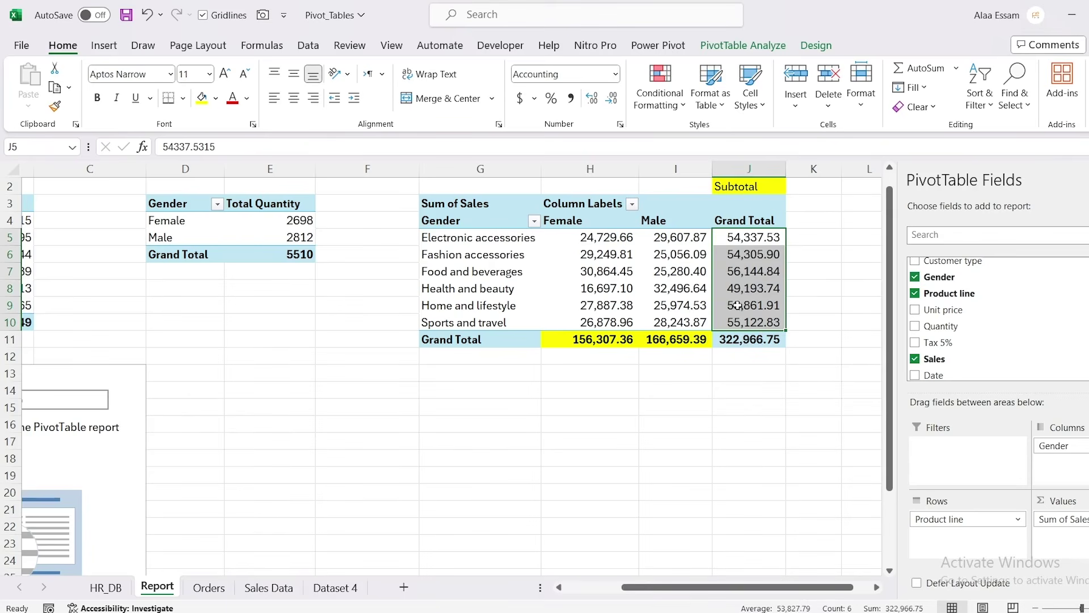
left_click(216, 100)
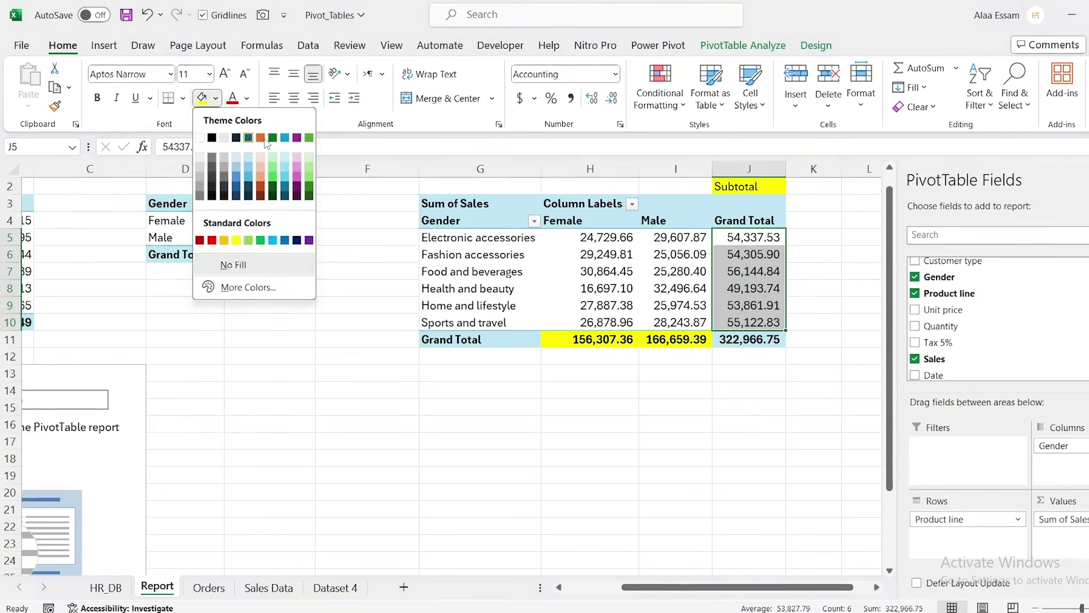
left_click(261, 144)
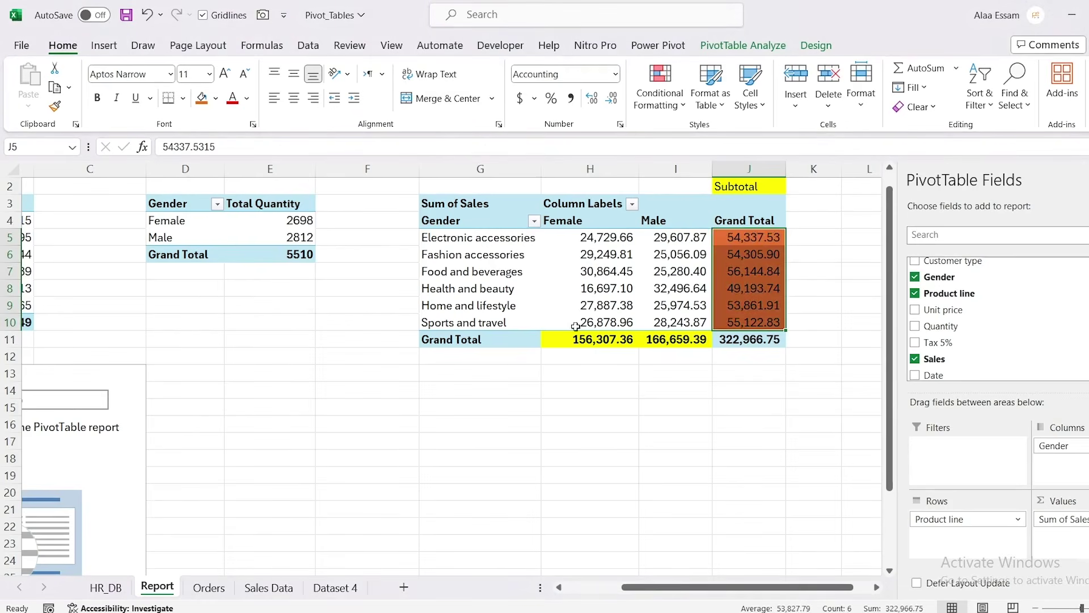
Give the overall grand total in J11 a dark gray fill to set it apart from the row and column totals
left_click_drag(593, 339, 676, 340)
left_click_drag(742, 245, 746, 320)
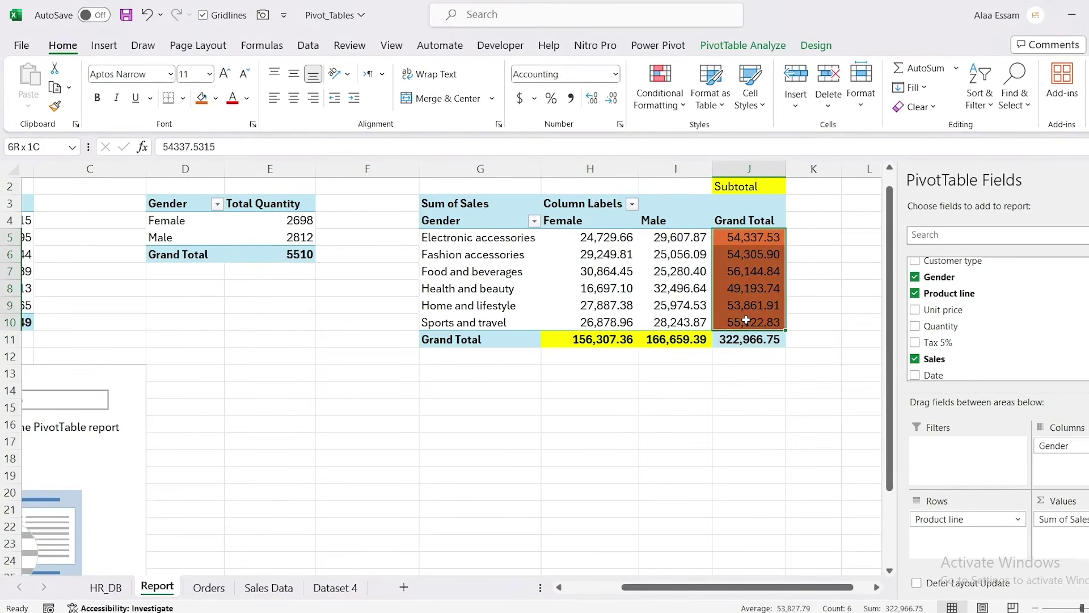
left_click(747, 339)
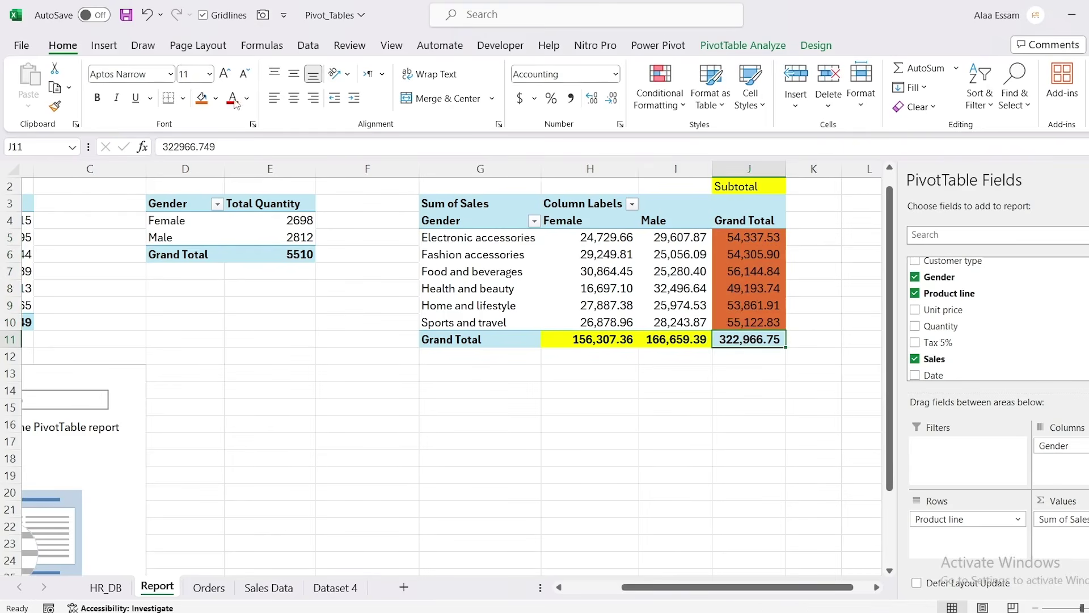
left_click(215, 98)
left_click(211, 173)
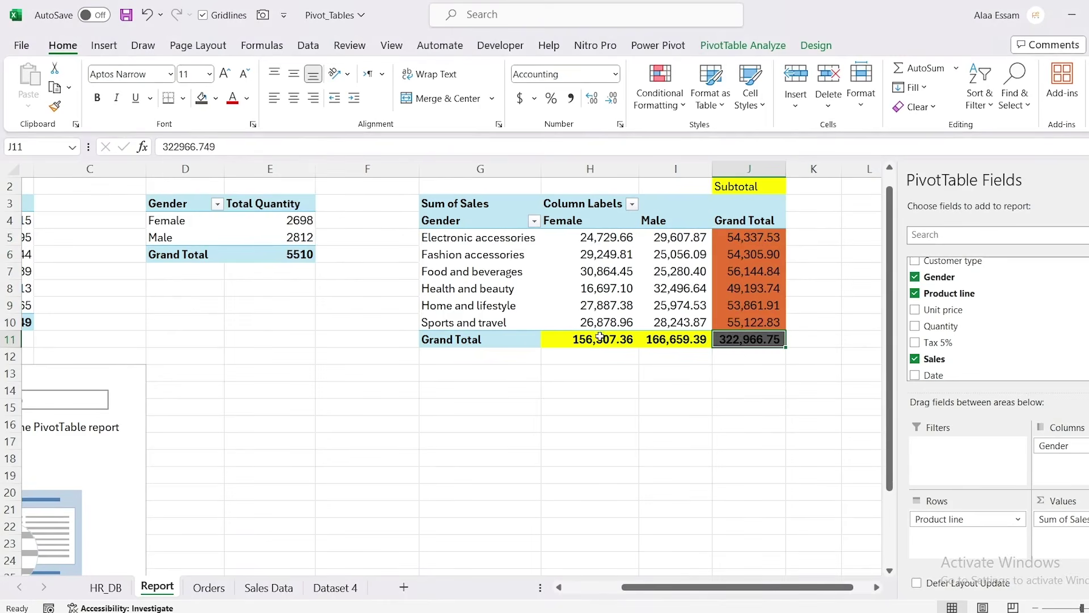
mouse_move(679, 339)
left_click(620, 273)
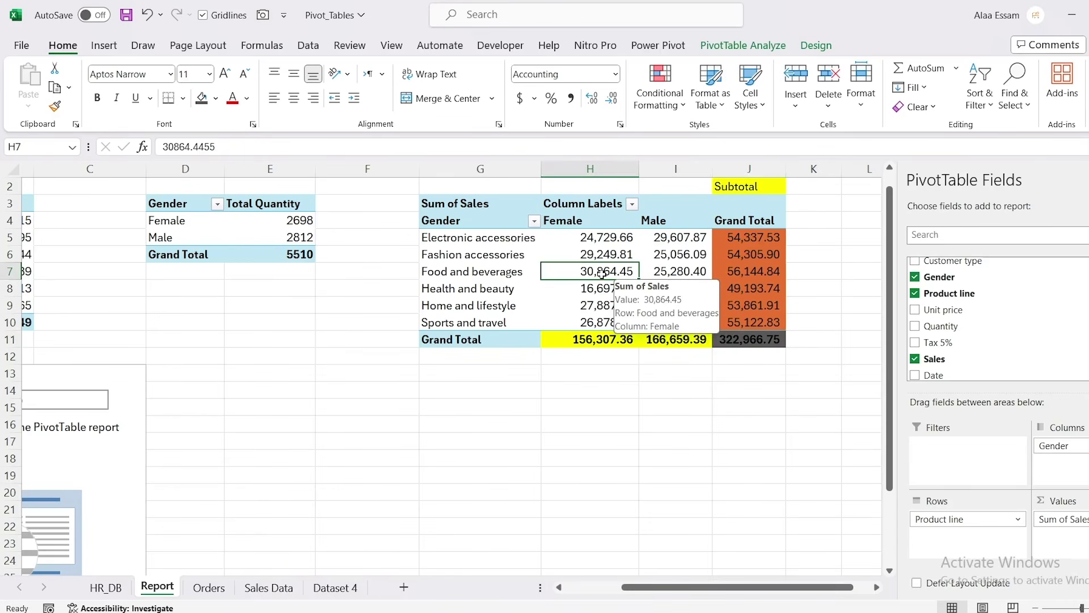
left_click(675, 250)
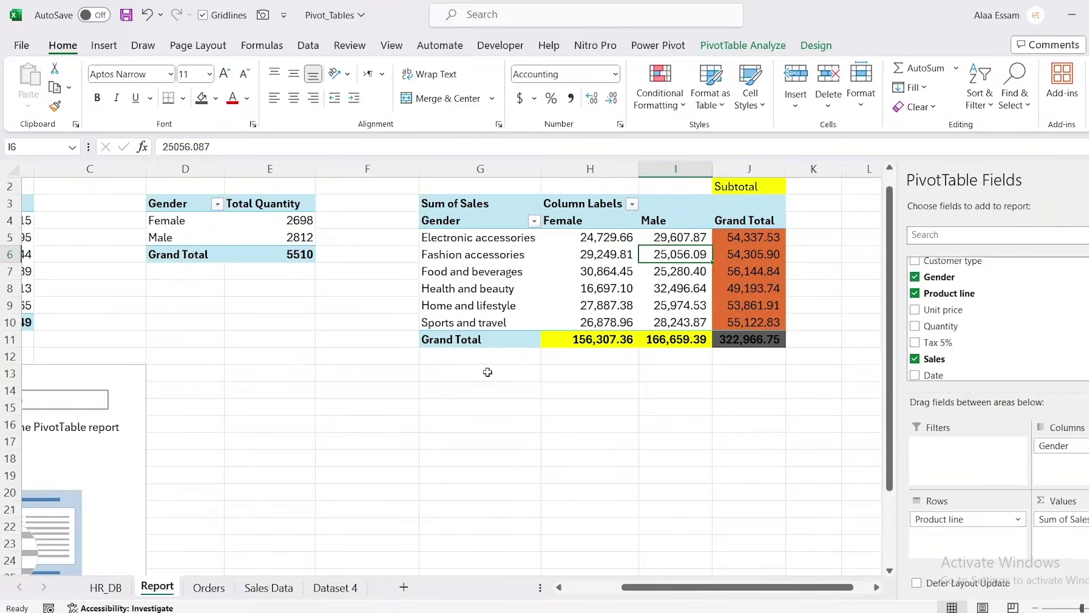
left_click_drag(488, 373, 700, 392)
Merge and center G2:H2 above the sales PivotTable and enter the title Cross-tab table
scroll(506, 220, "up", 1)
left_click_drag(500, 193, 581, 198)
left_click(448, 98)
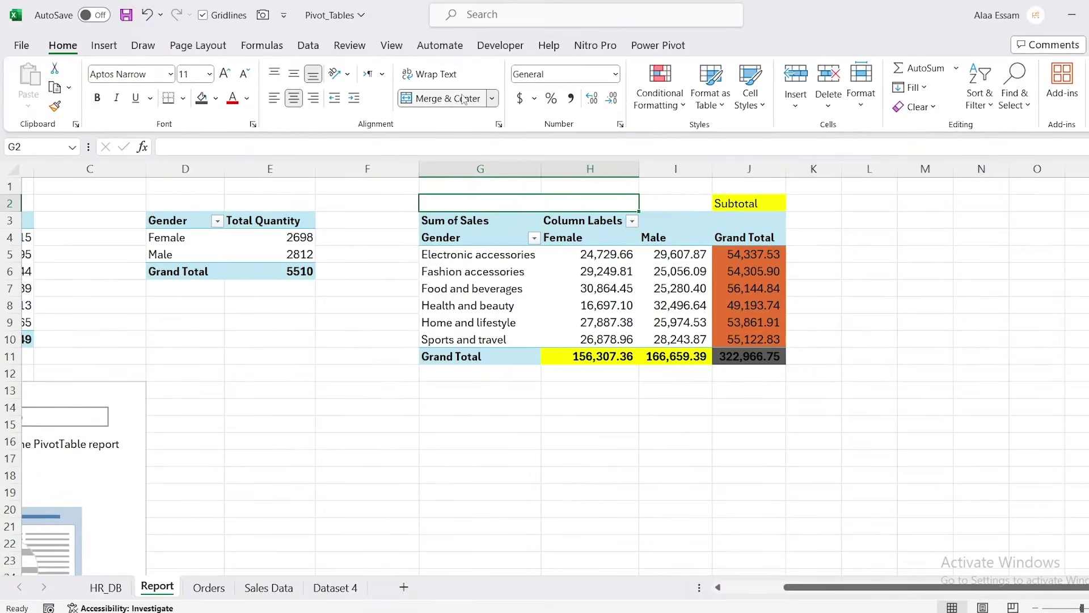
type("Cross-tab")
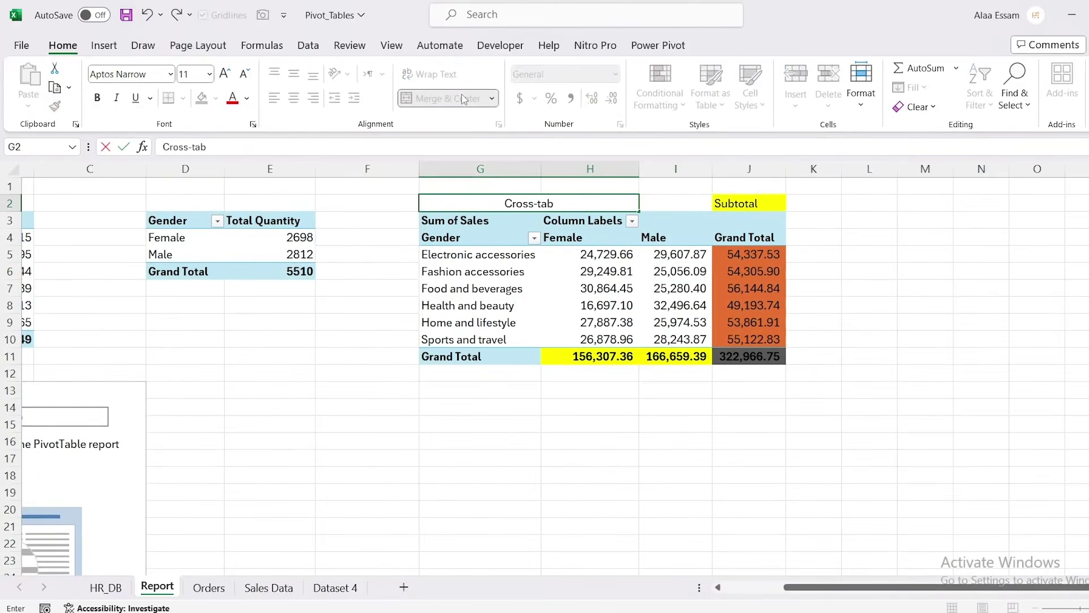
type(" table")
key("Return")
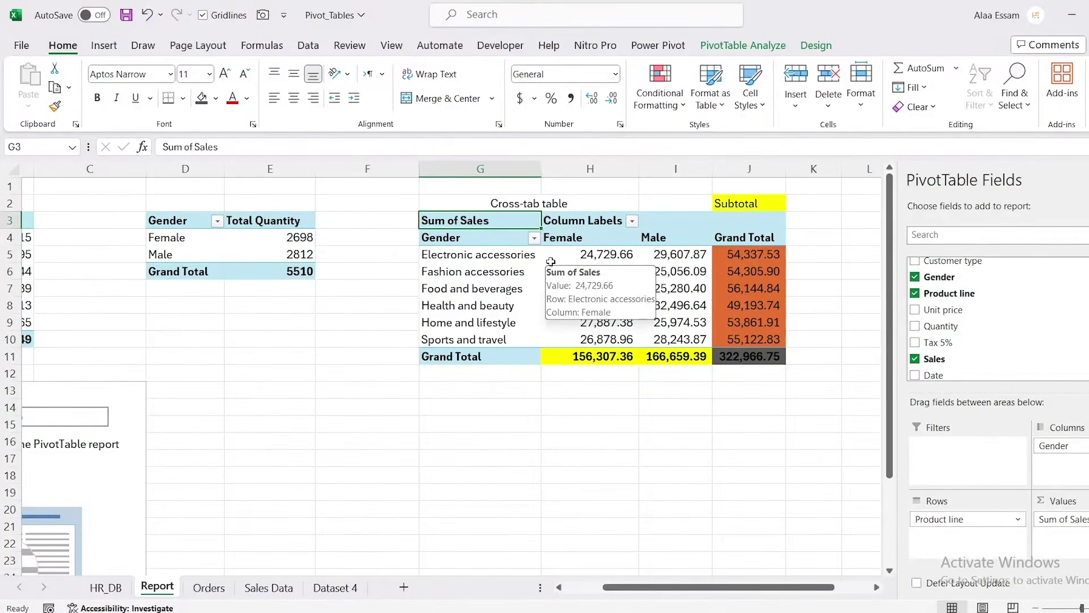
Apply magenta solid-fill data bars to the Female sales values in H5:H10
left_click_drag(553, 258, 590, 339)
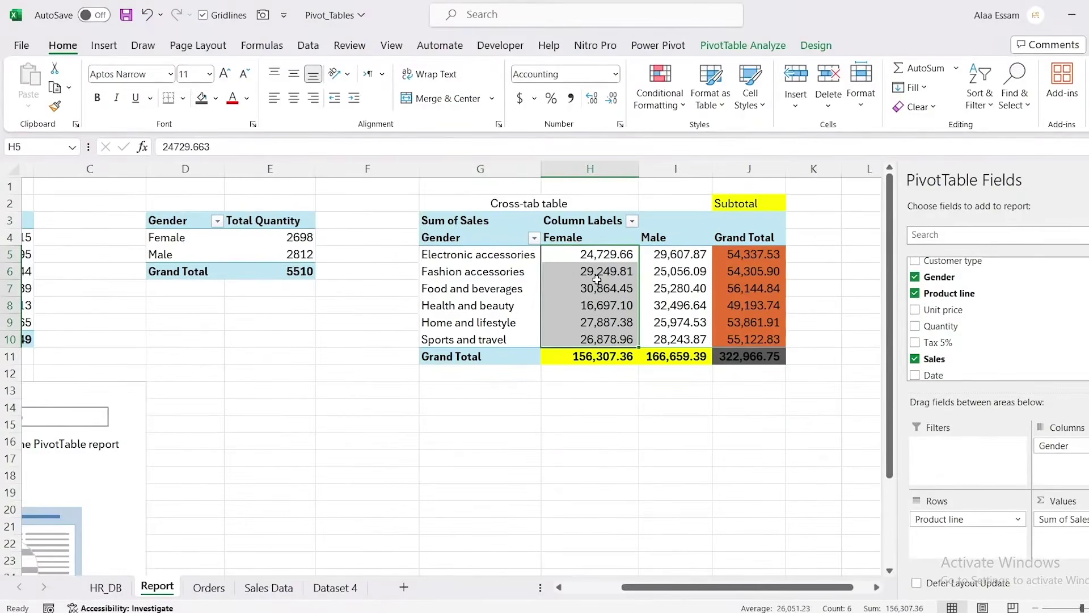
left_click(660, 91)
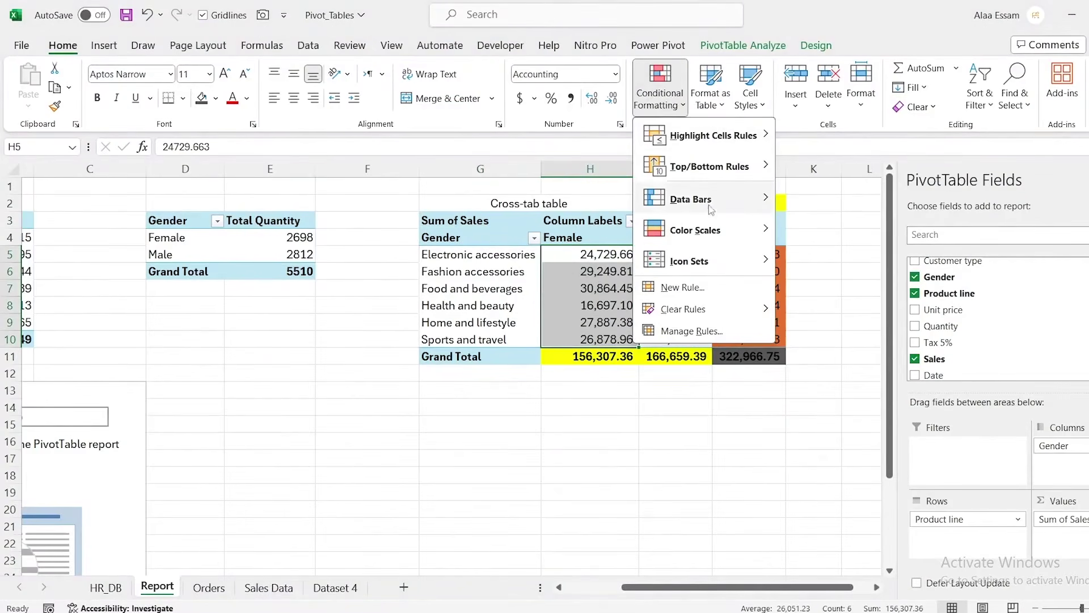
mouse_move(709, 206)
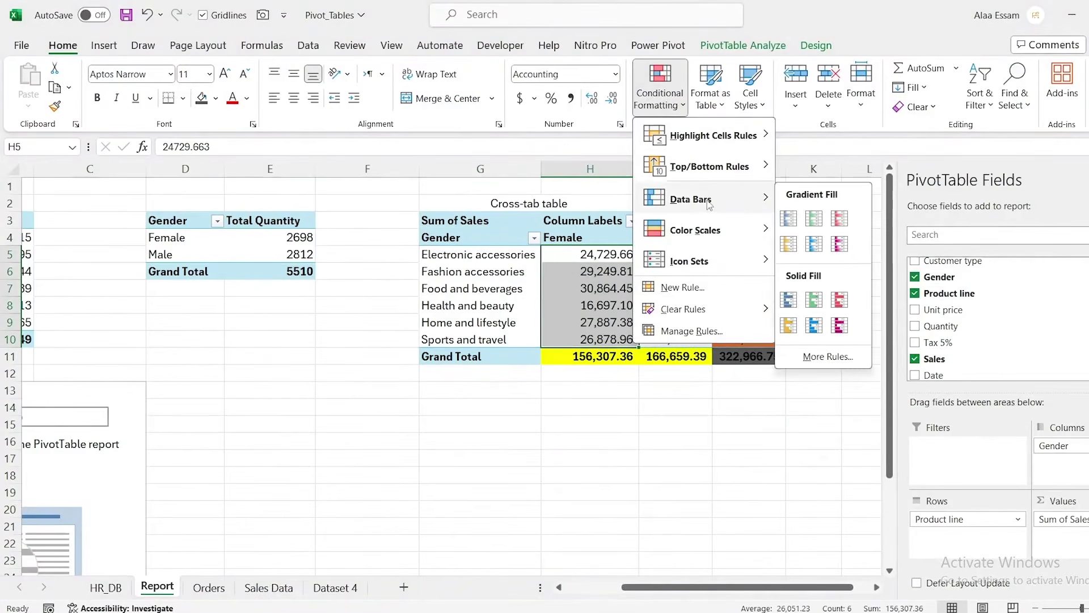
left_click(840, 325)
Apply blue solid-fill data bars to the Male sales values in I5:I10
left_click_drag(675, 254, 675, 340)
left_click(676, 107)
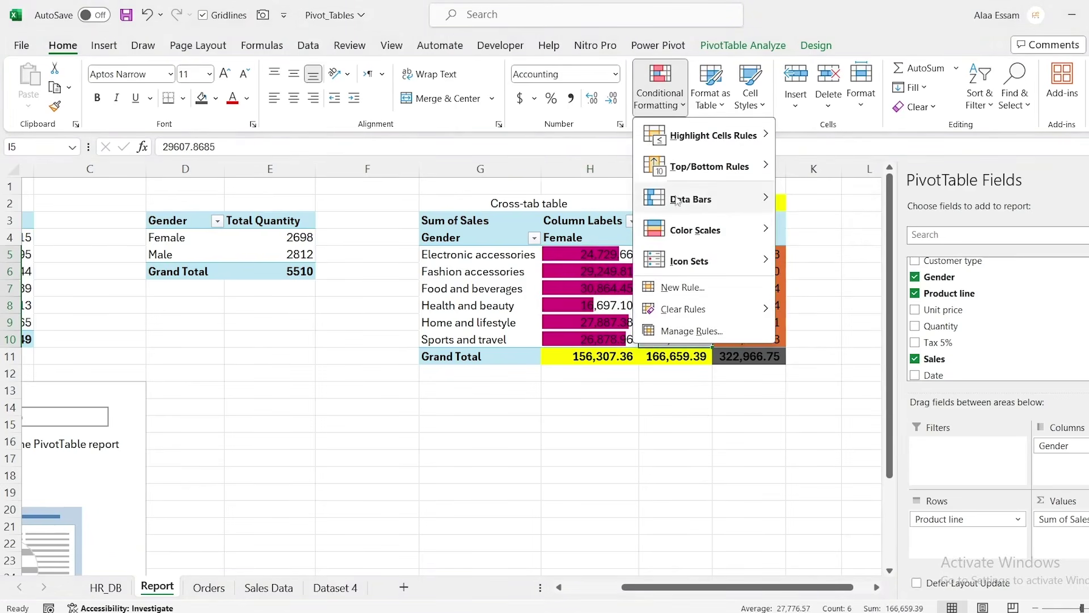
mouse_move(709, 200)
left_click(814, 325)
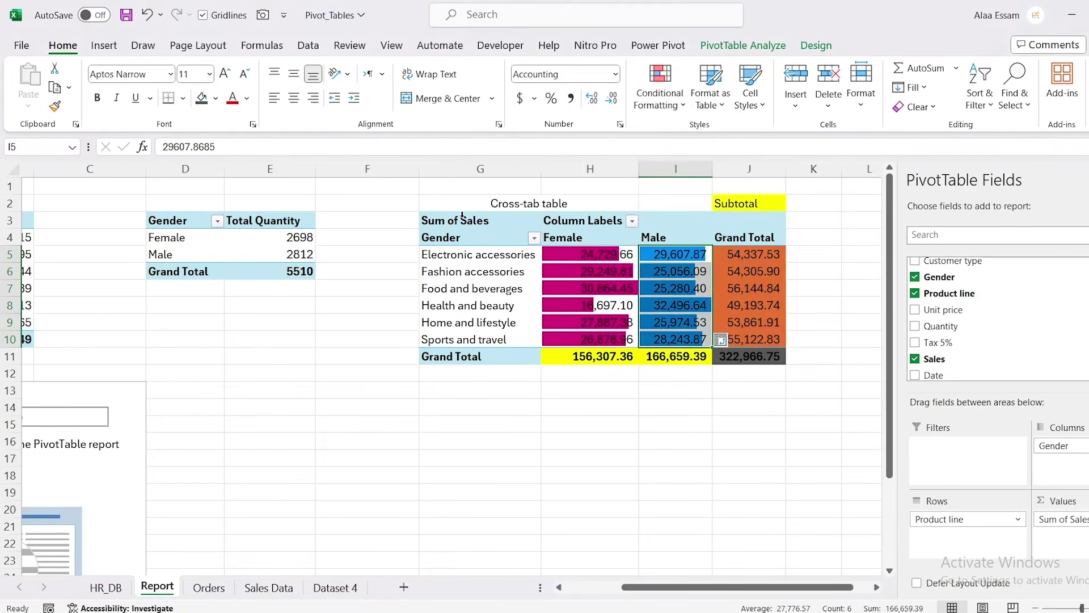
Remove the manual fill colors from the whole cross-tab PivotTable in G3:J11
left_click_drag(468, 223, 772, 357)
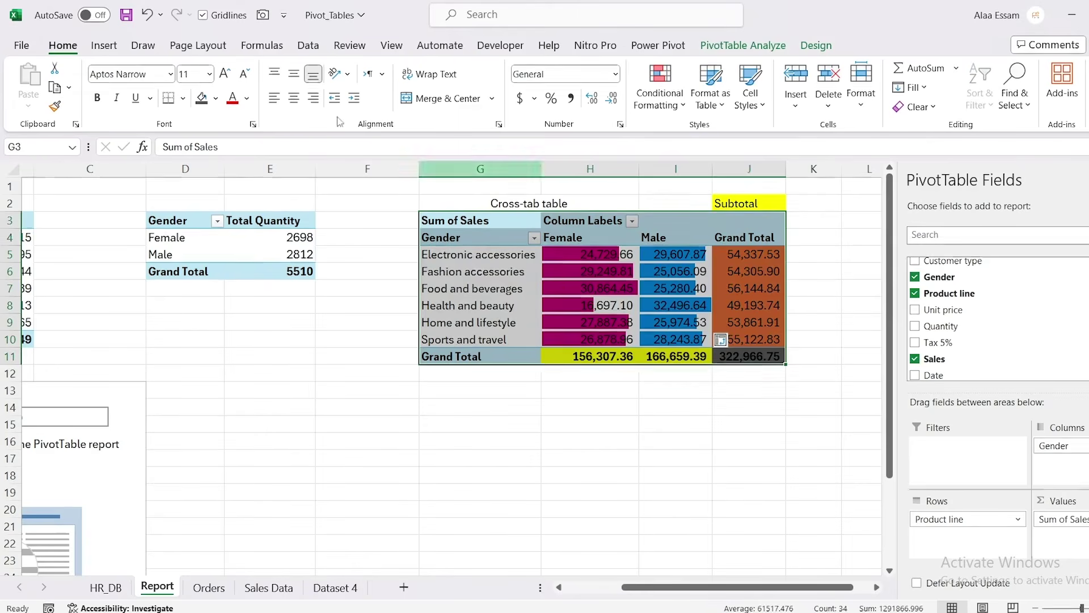
left_click(216, 99)
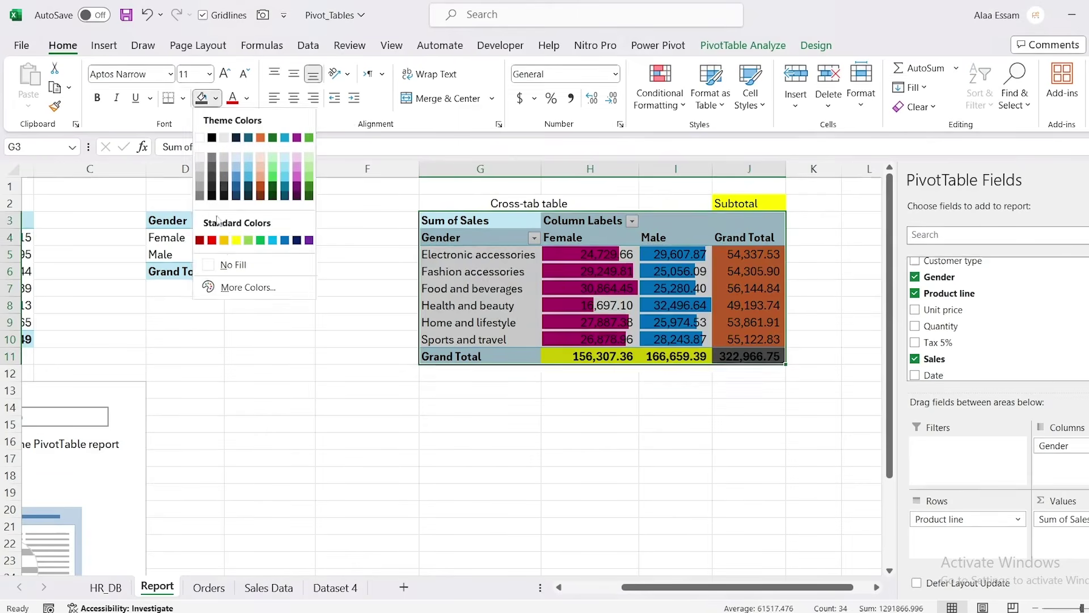
left_click(235, 265)
Examine the Female data bars to compare sales across the product lines, including Food and beverages and Fashion accessories
left_click(591, 304)
left_click(605, 258)
left_click_drag(601, 274, 591, 335)
left_click(605, 289)
left_click_drag(595, 253, 596, 331)
left_click(601, 291)
left_click_drag(600, 291, 504, 290)
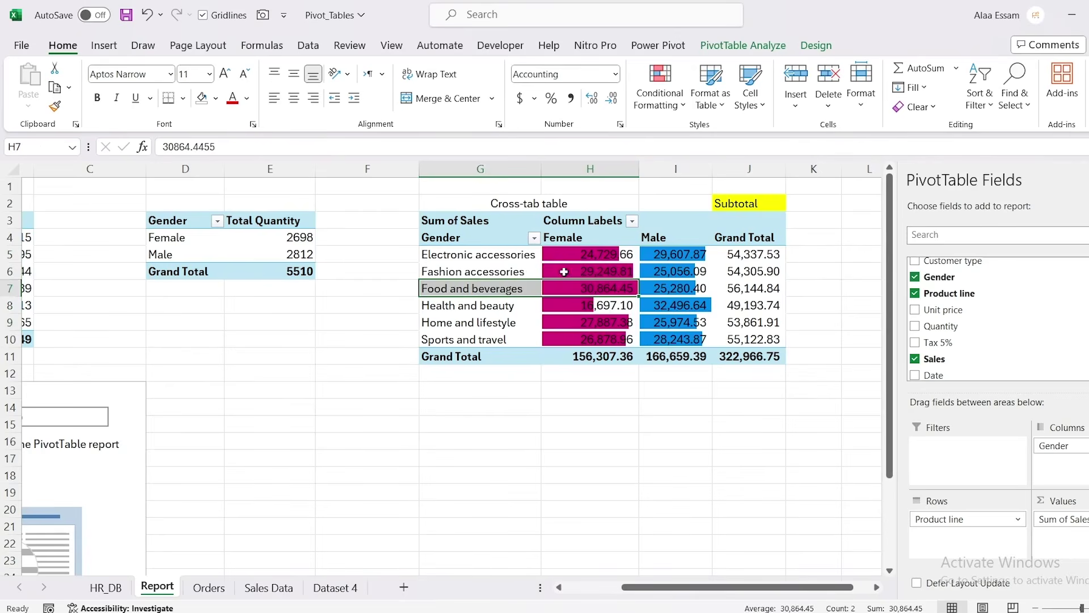
left_click_drag(586, 270, 499, 268)
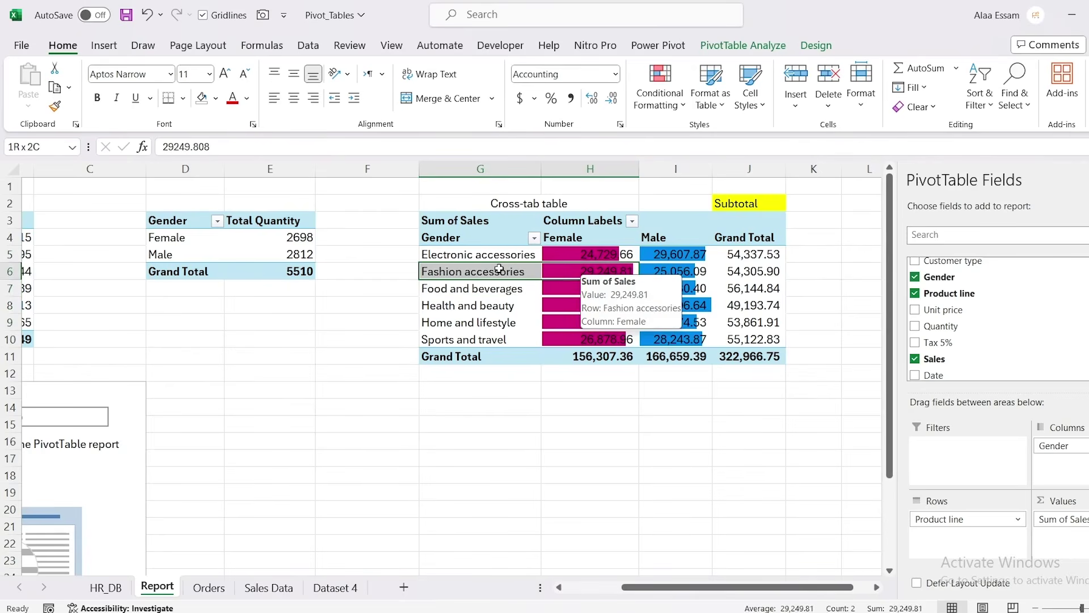
left_click(590, 322)
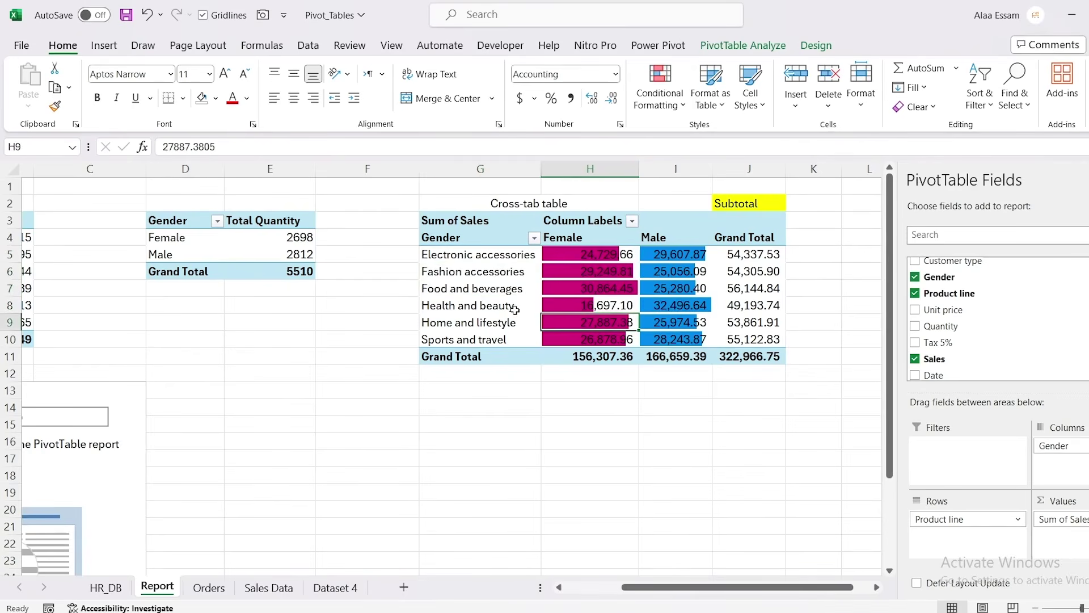
Compare the Female and Male sales bars across the Health and beauty row and the Fashion accessories row
left_click_drag(515, 309, 596, 306)
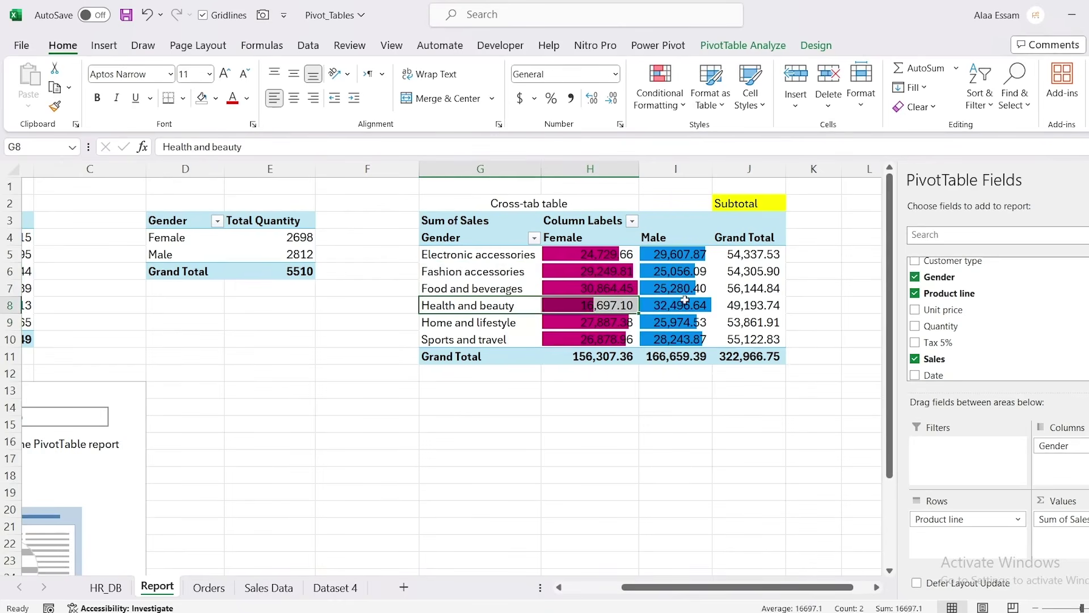
mouse_move(685, 256)
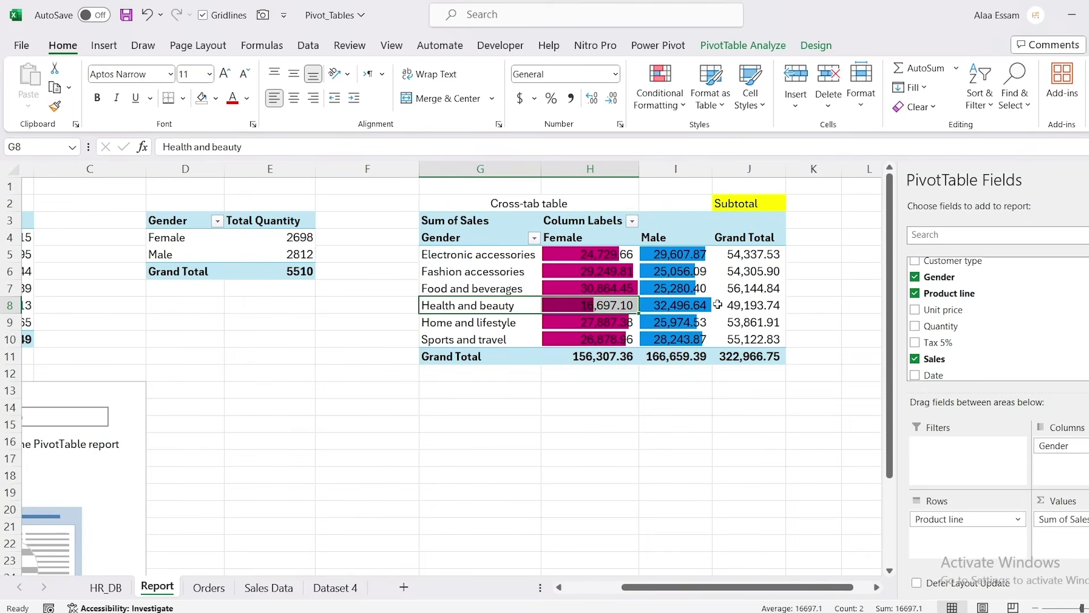
mouse_move(718, 306)
left_click_drag(717, 306, 490, 304)
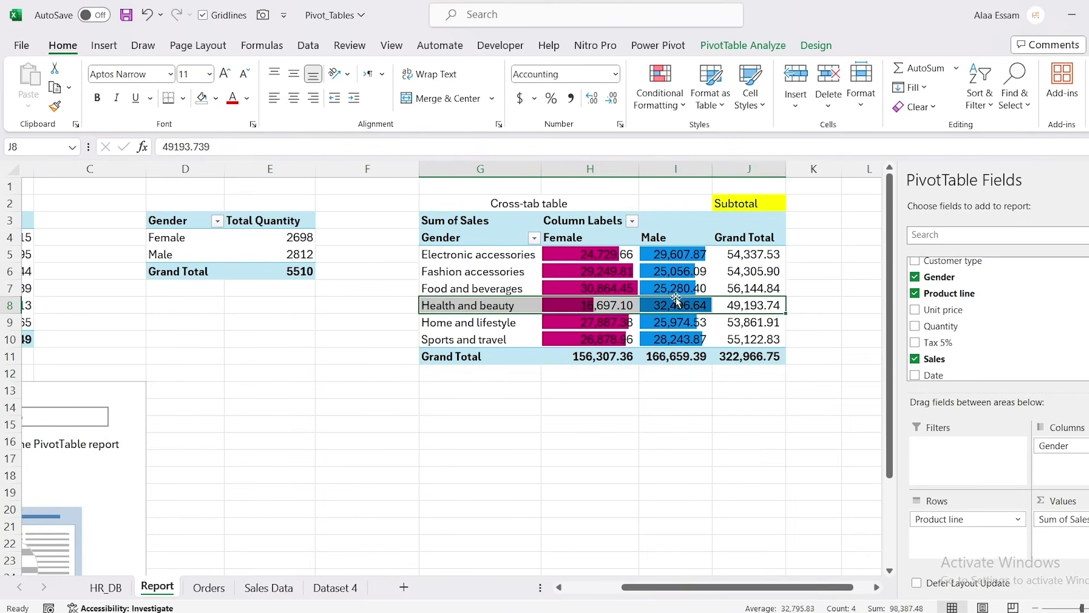
left_click_drag(650, 274, 482, 275)
Sort the cross-tab PivotTable's product lines by Female sales from smallest to largest
left_click(604, 254)
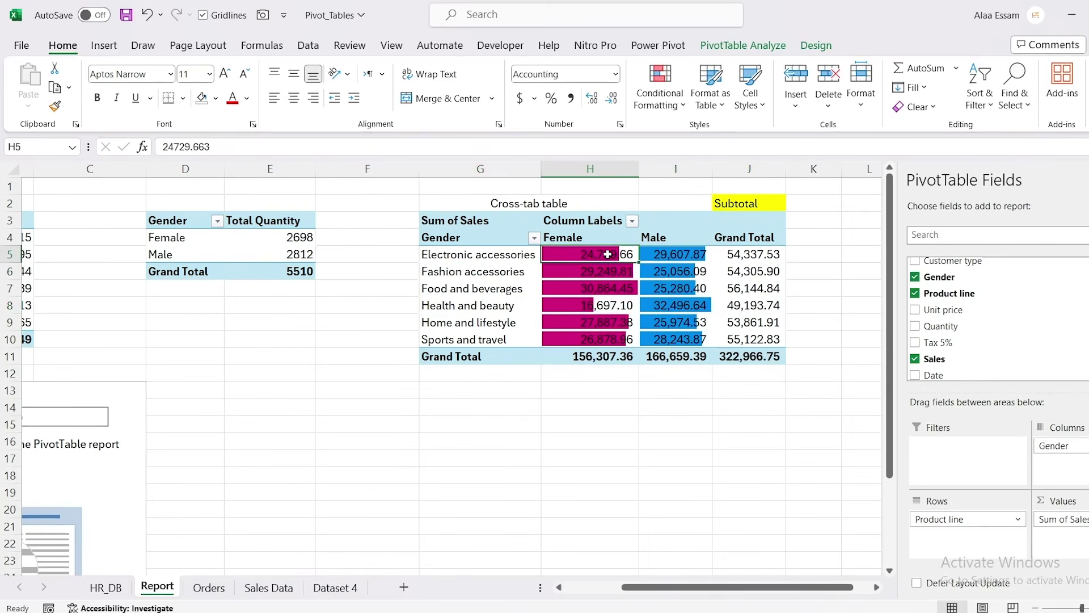
right_click(606, 252)
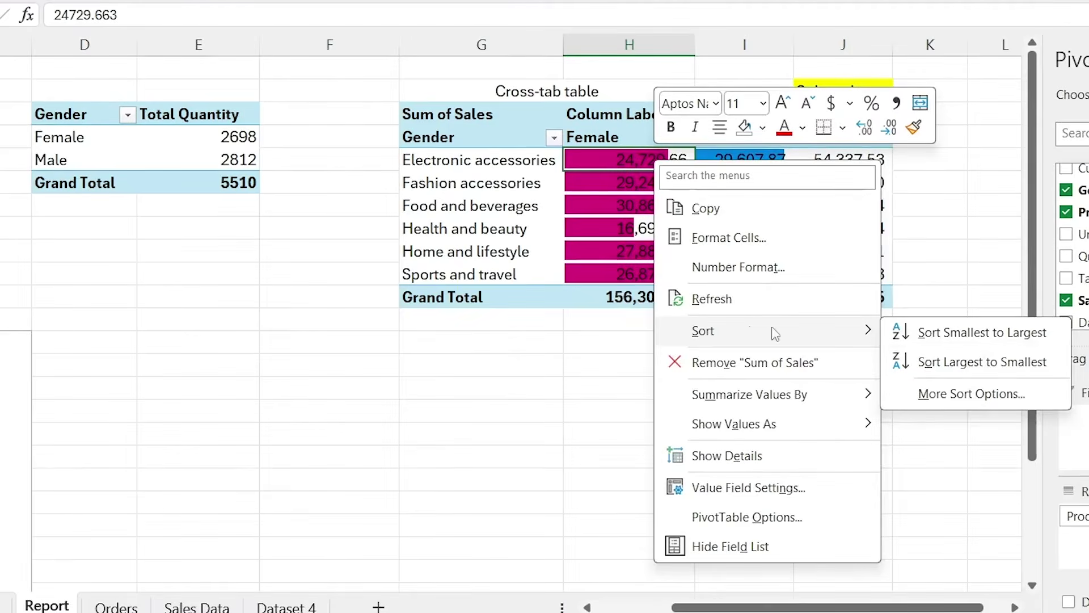
left_click(832, 372)
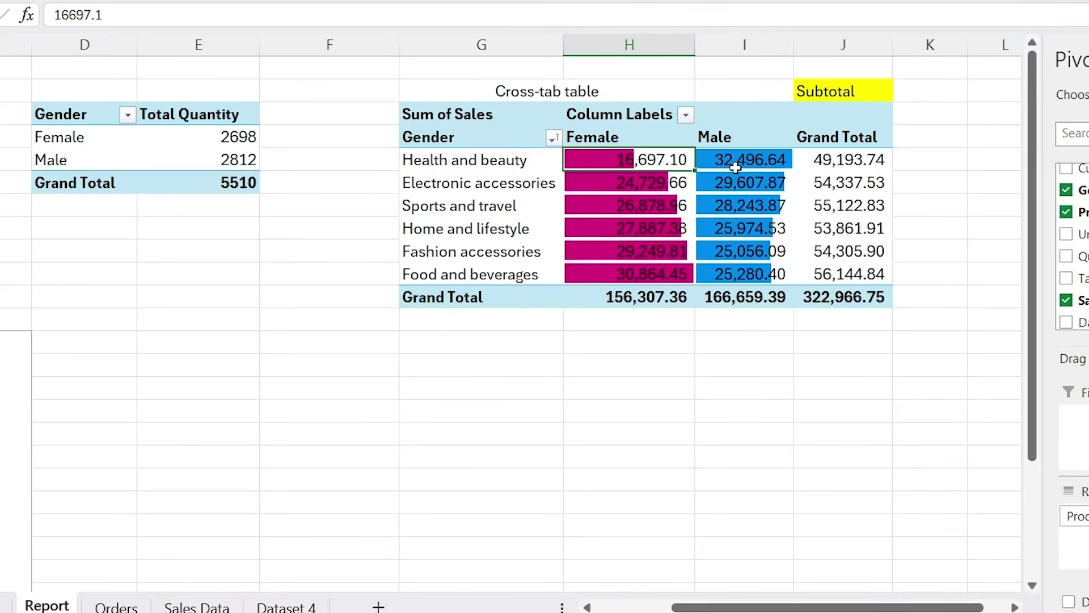
Examine the sorted Female and Male data bars, comparing Health and beauty with Food and beverages and each gender's trend
left_click_drag(779, 161, 466, 160)
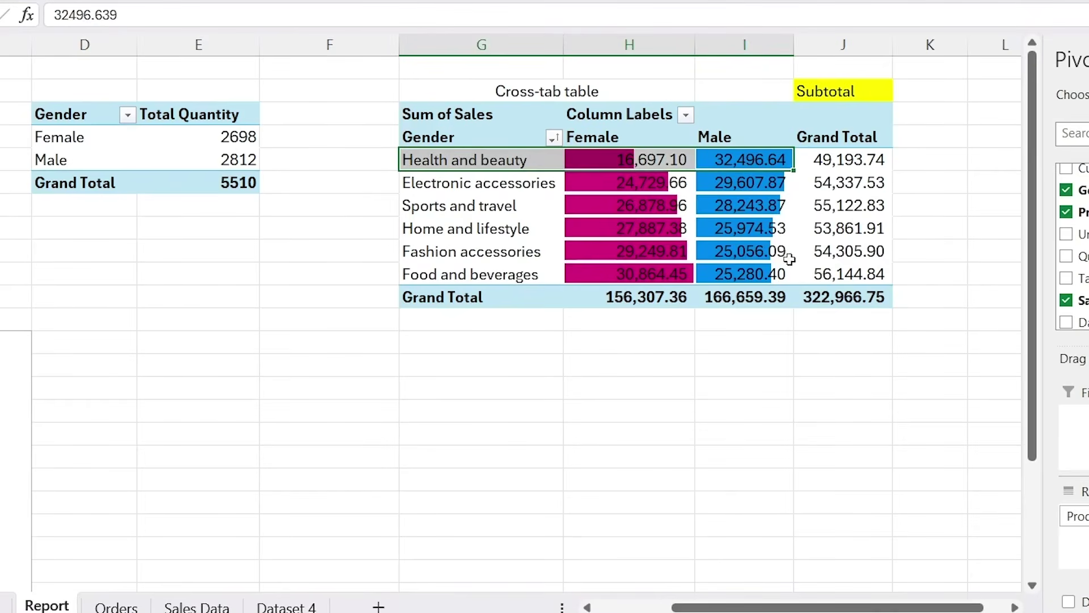
left_click_drag(729, 275, 525, 279)
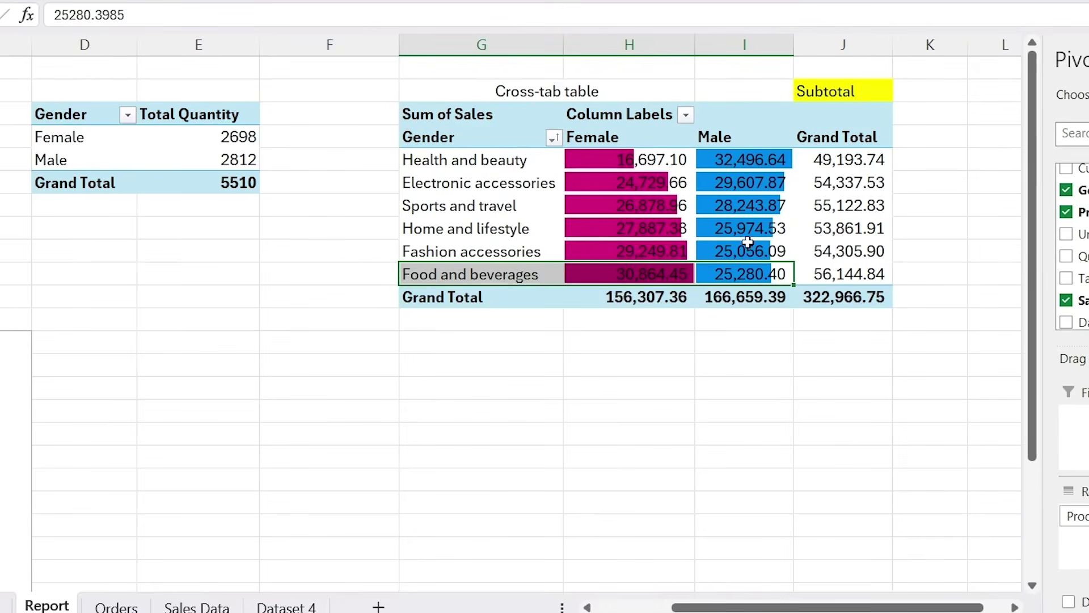
left_click_drag(769, 165, 764, 279)
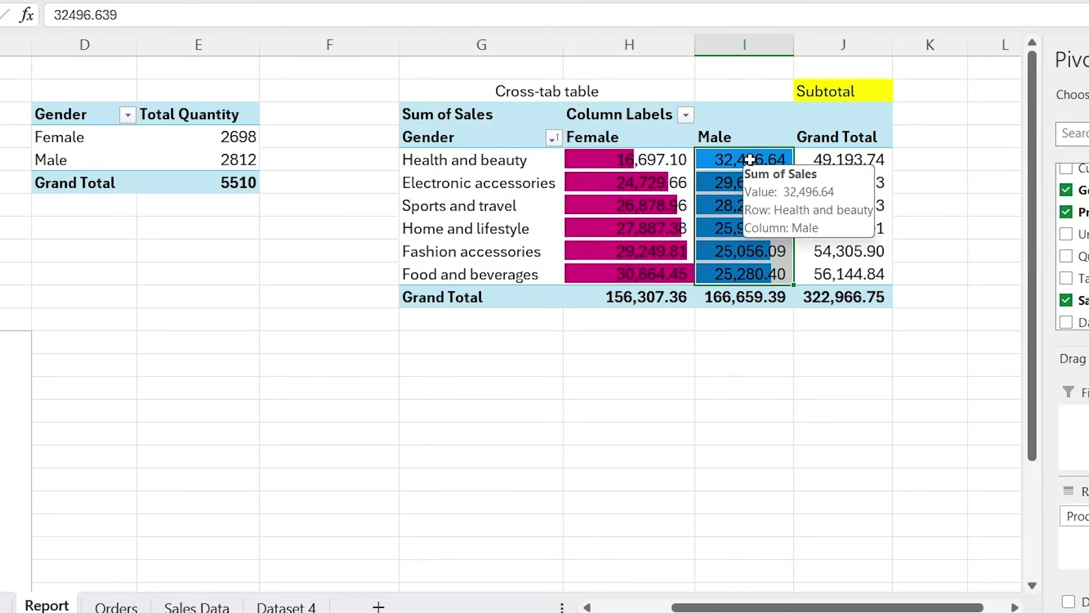
mouse_move(732, 278)
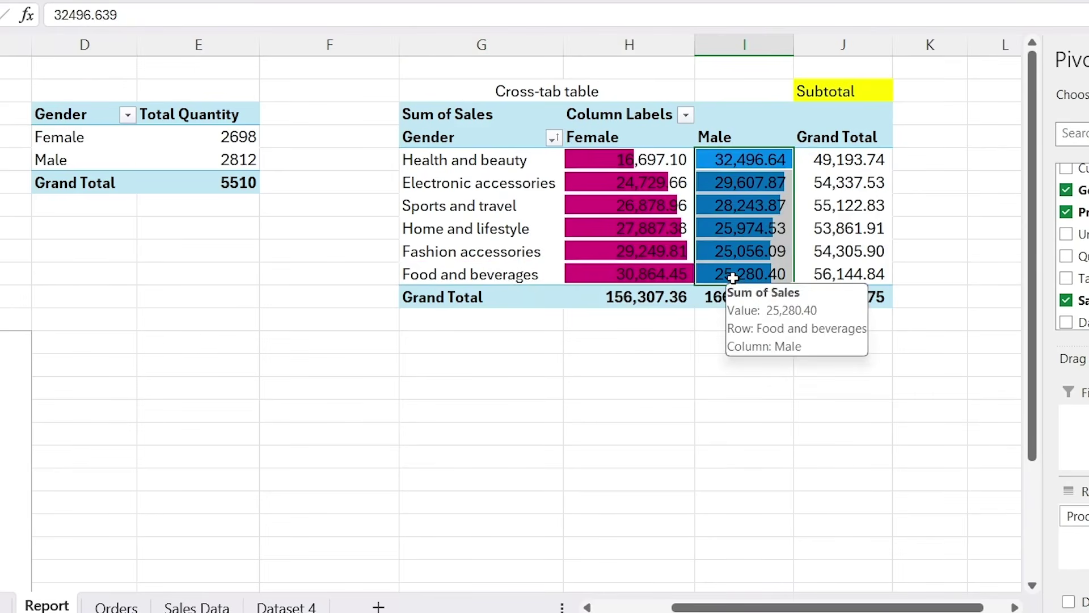
mouse_move(583, 170)
left_mouse_down()
mouse_move(603, 214)
mouse_move(605, 278)
left_mouse_up()
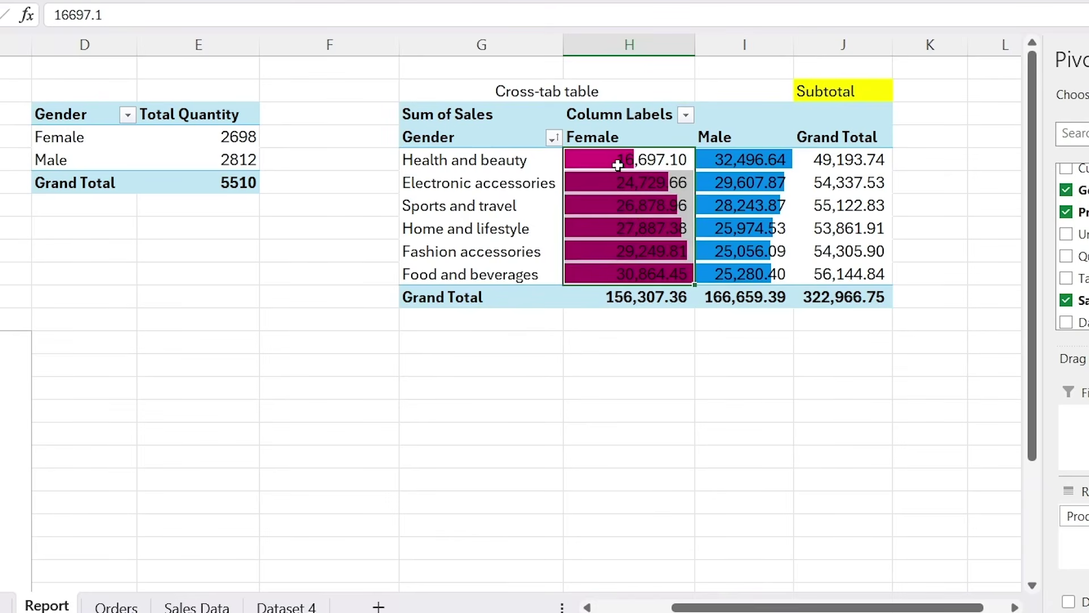
mouse_move(617, 164)
mouse_move(734, 211)
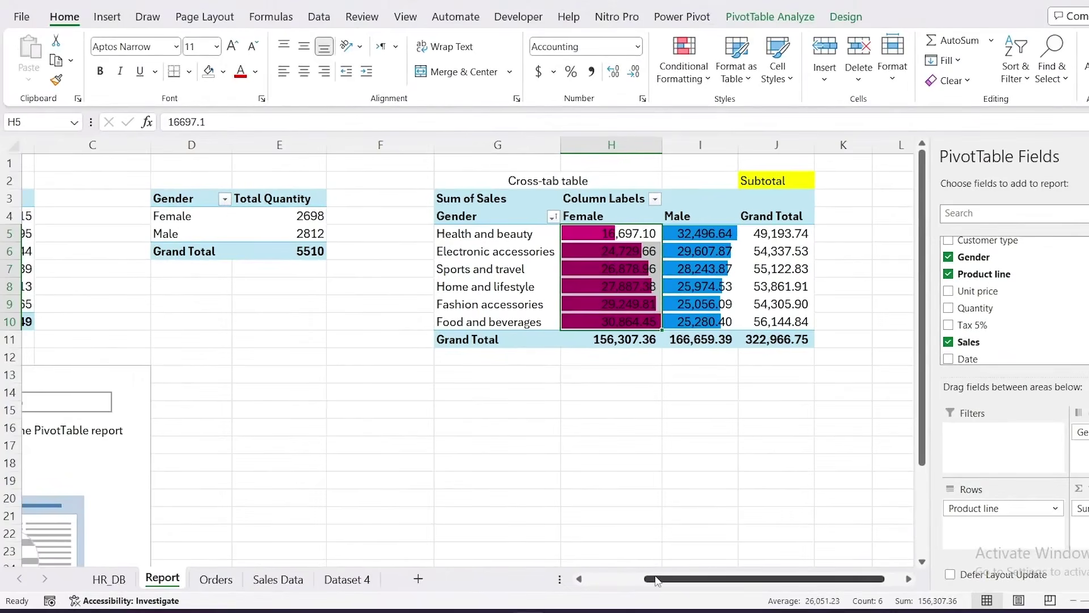
Review the fields behind the product line sales, gender quantity and cross-tab PivotTables on the Report sheet
left_click_drag(660, 578, 603, 578)
left_click(177, 245)
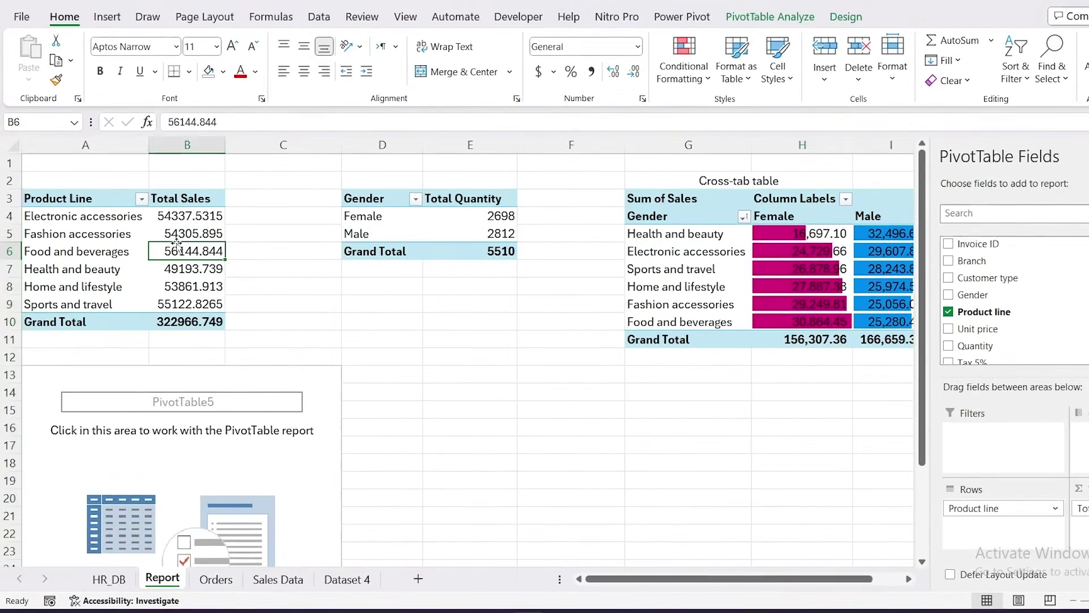
left_click(462, 214)
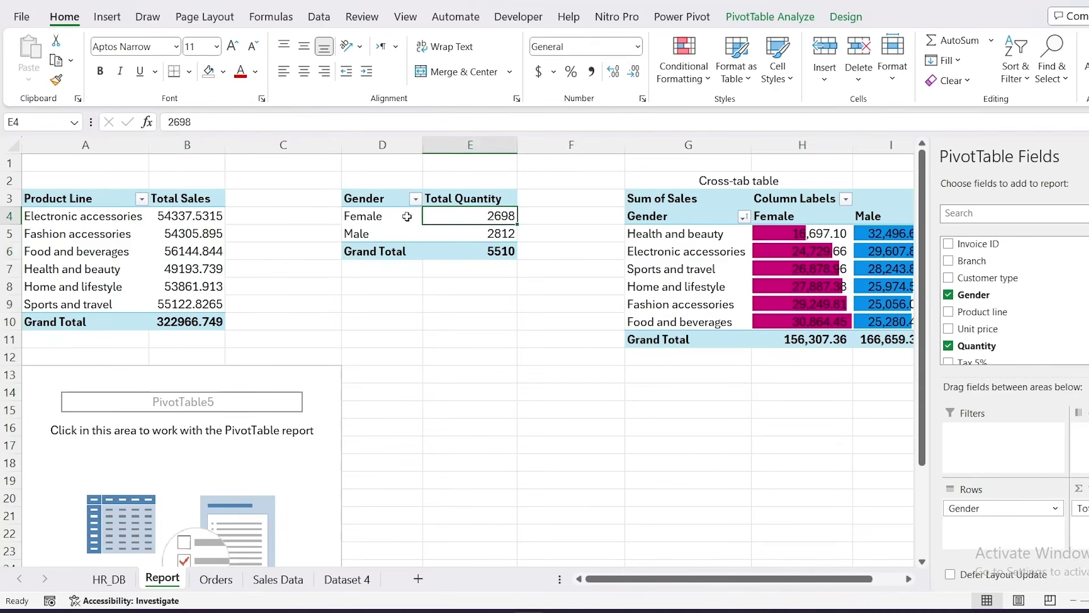
left_click(712, 253)
scroll(788, 576, "right", 3)
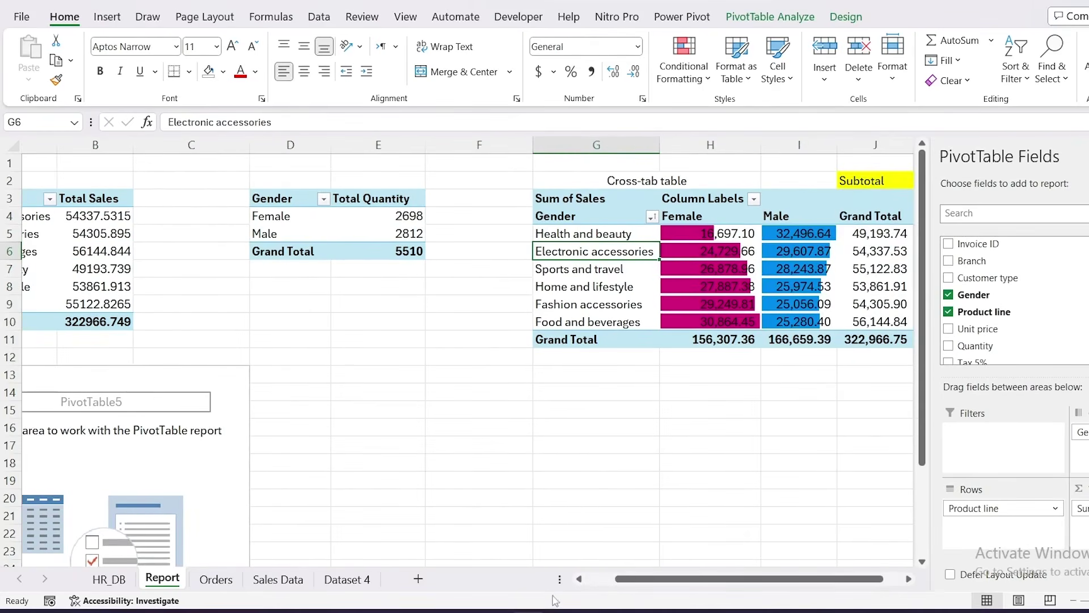
scroll(617, 585, "left", 3)
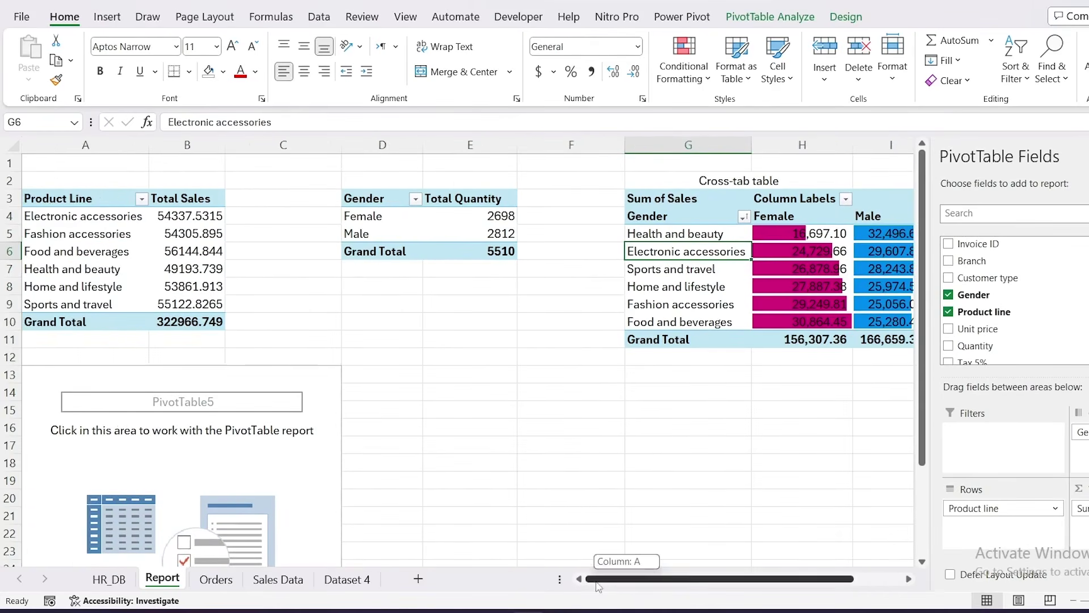
Summarize Quantity by Product line in the empty PivotTable at A13 and relocate that table to start at A16
left_click(66, 377)
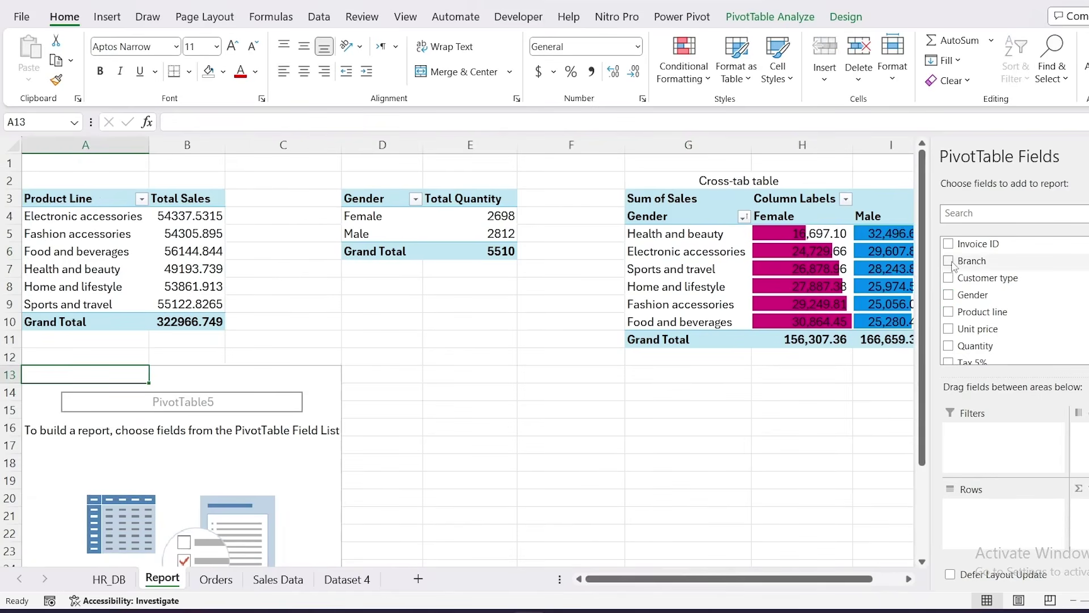
left_click(948, 311)
left_click(948, 345)
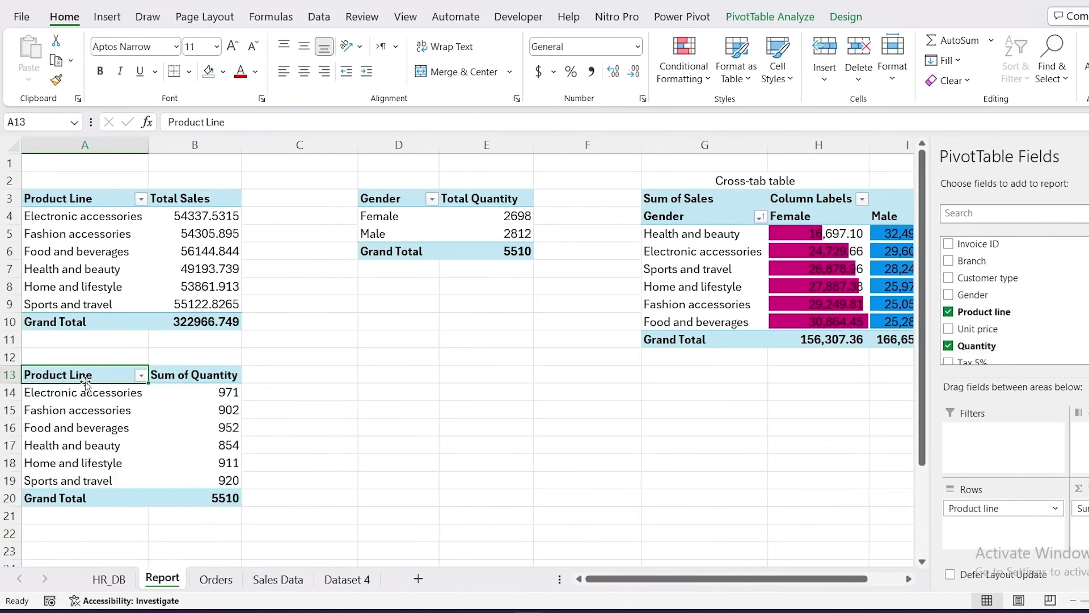
left_click_drag(91, 377, 195, 548)
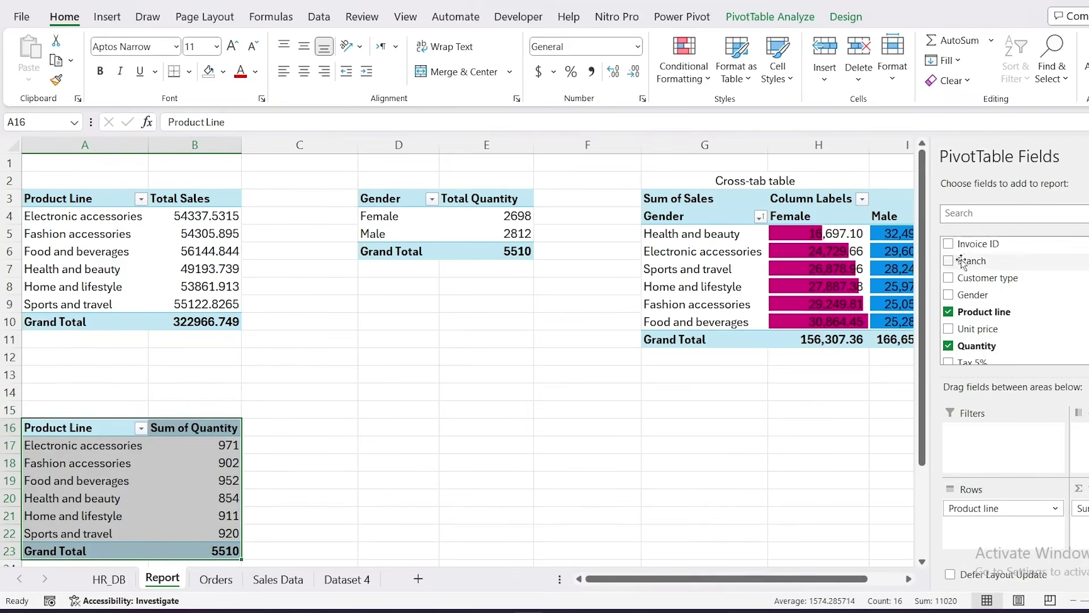
Try Branch as the column field of the product line quantity PivotTable and move it to the report filter area
scroll(168, 435, "down", 1)
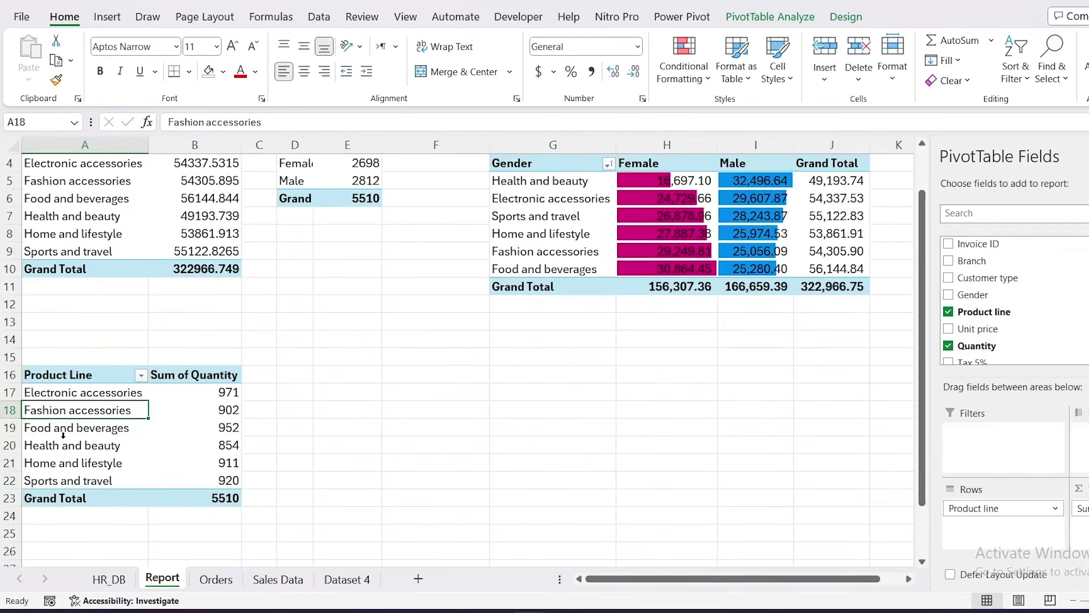
left_click_drag(81, 392, 203, 480)
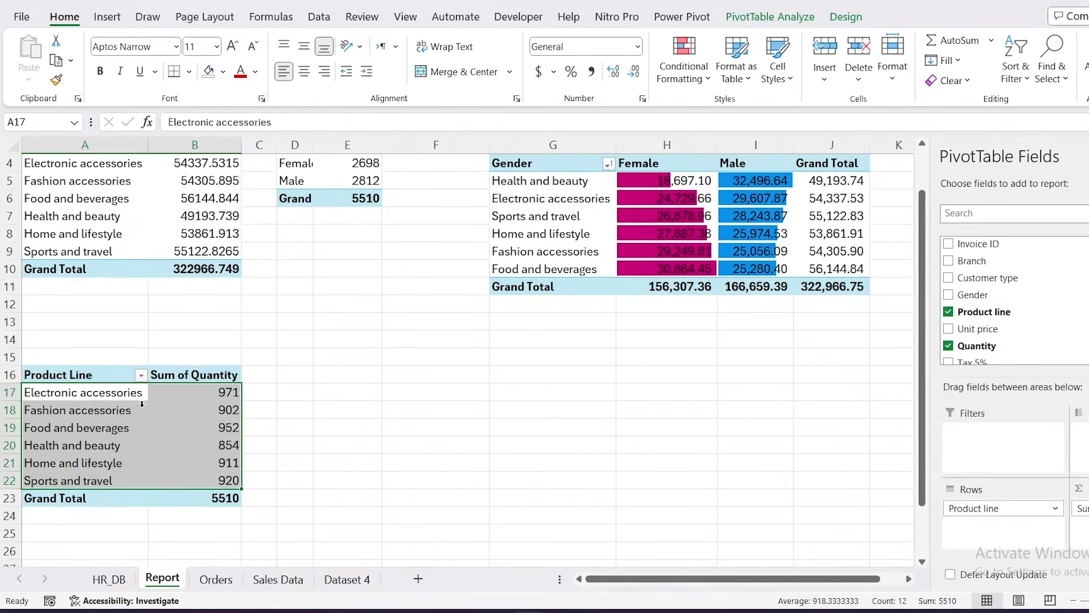
left_click(174, 396)
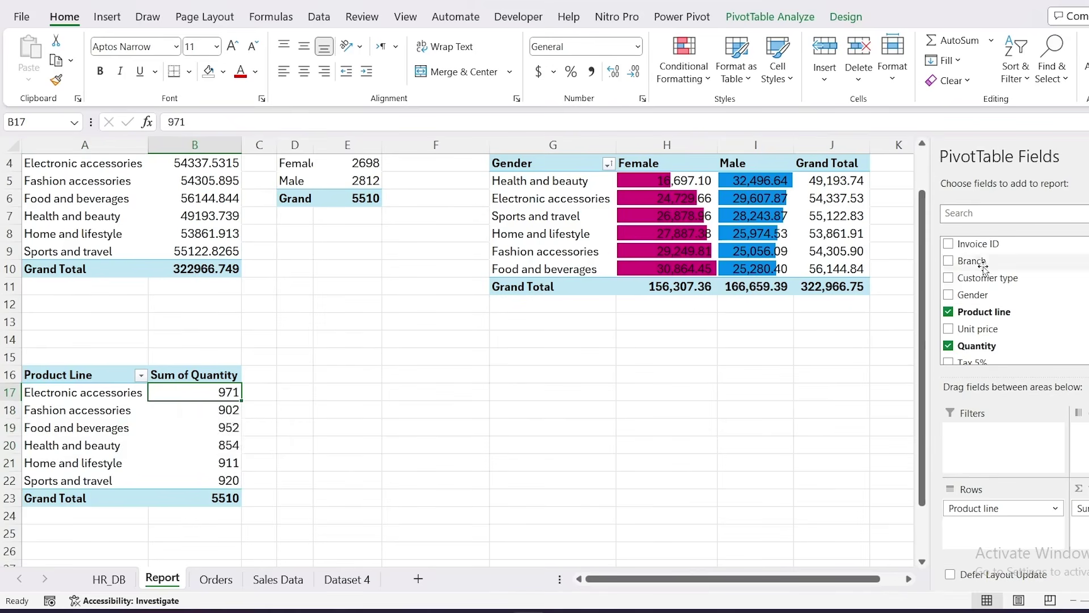
left_click_drag(993, 261, 1082, 436)
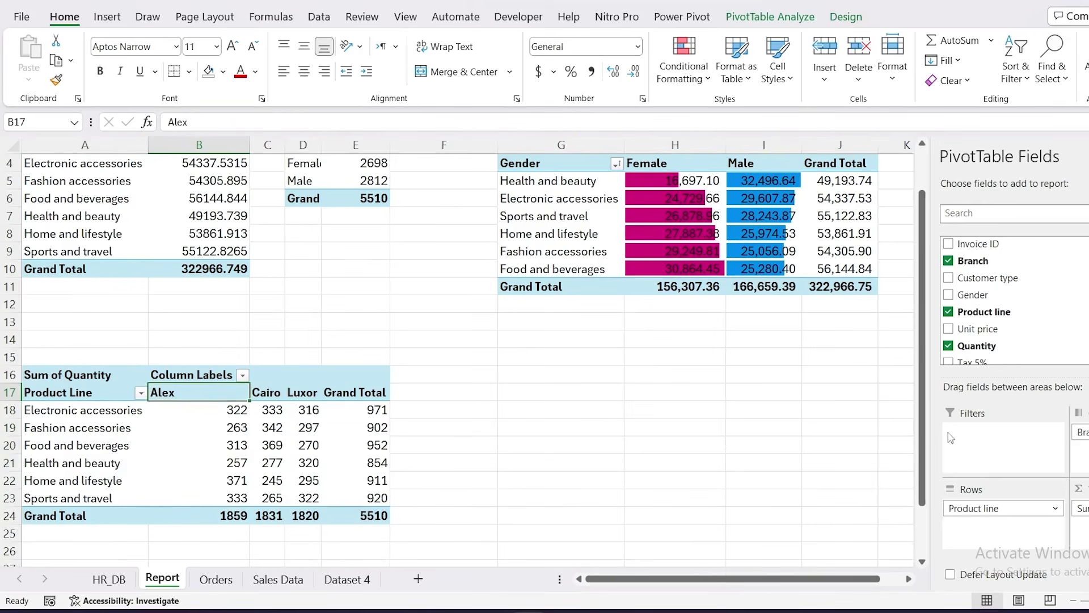
left_click_drag(1086, 433, 999, 440)
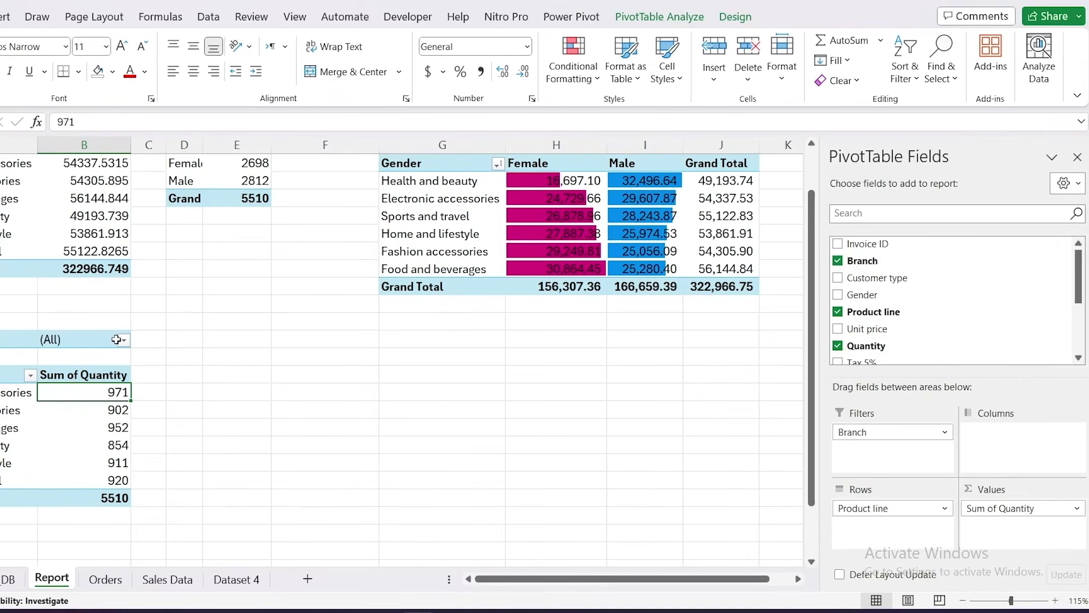
Filter the product line quantity PivotTable to the Alex branch and check its quantities
left_click(120, 339)
left_click(82, 393)
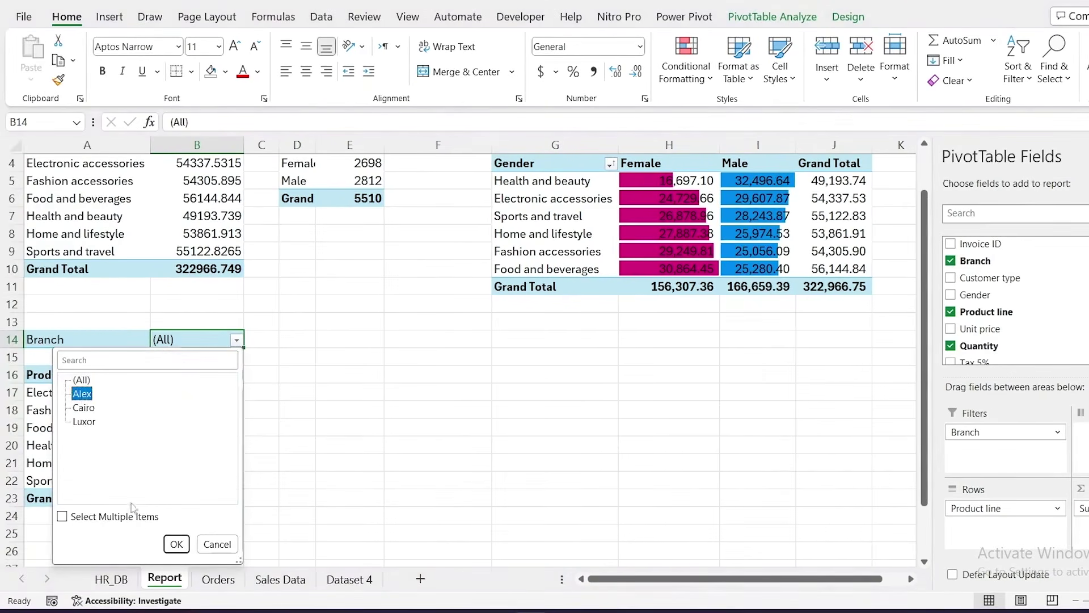
left_click(175, 544)
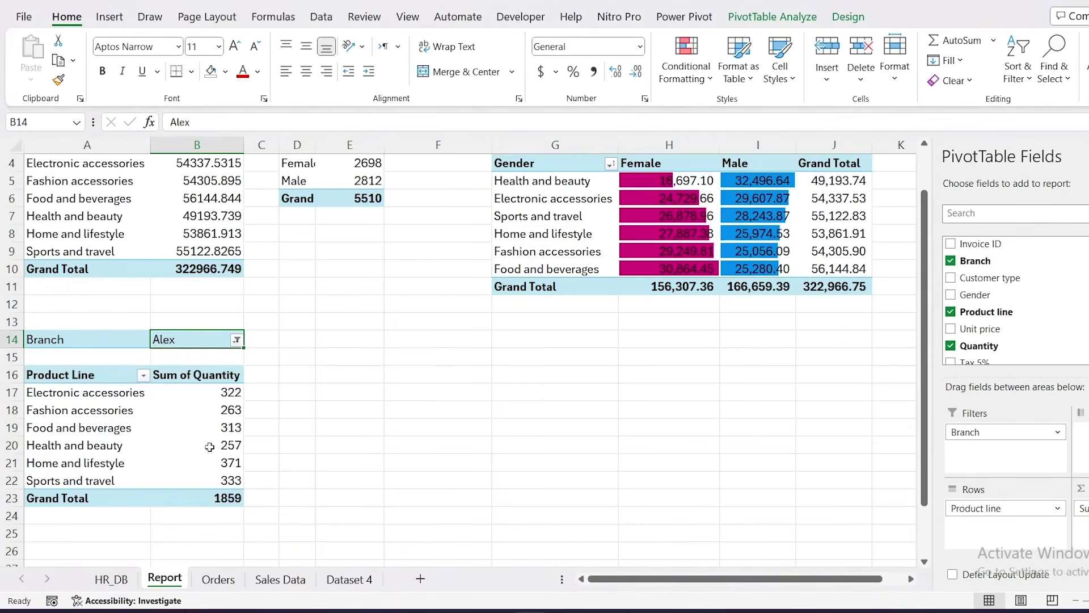
mouse_move(189, 412)
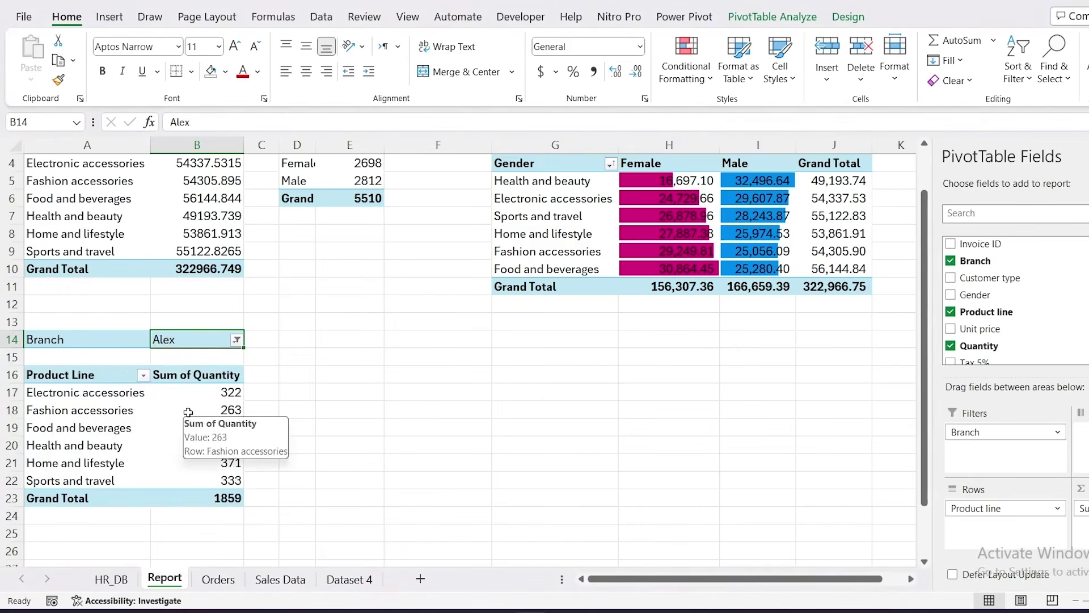
Switch the quantity PivotTable's Branch filter to Cairo and check its quantities
left_click(236, 339)
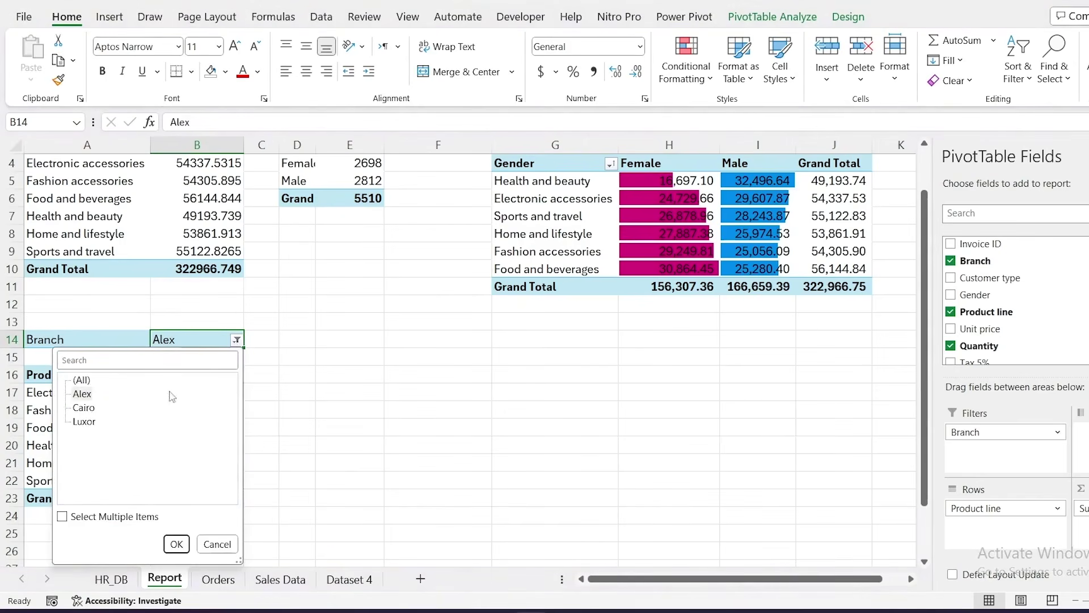
left_click(85, 408)
left_click(176, 544)
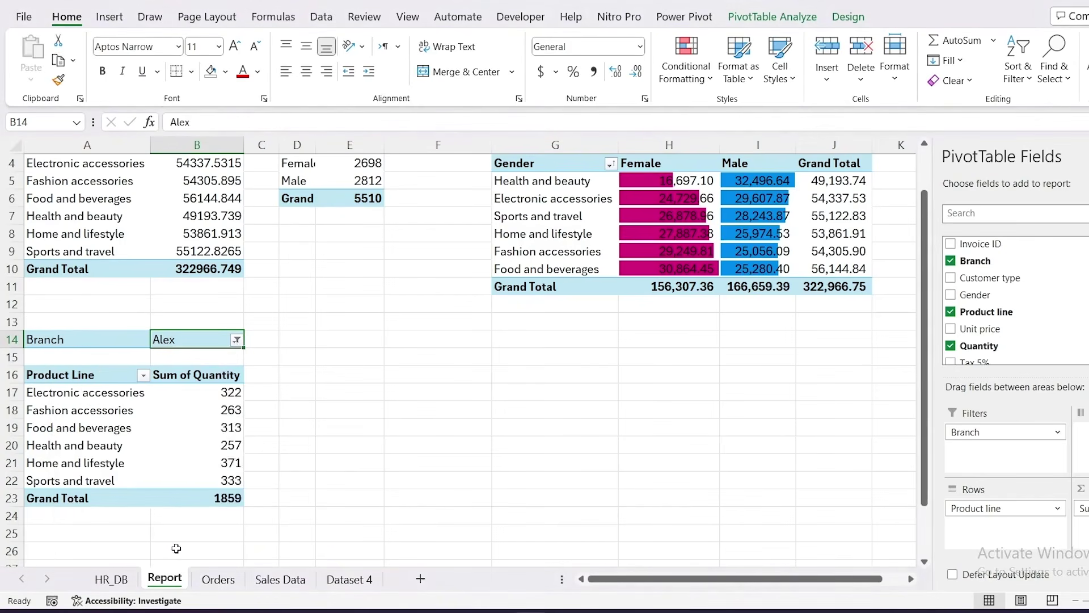
mouse_move(207, 387)
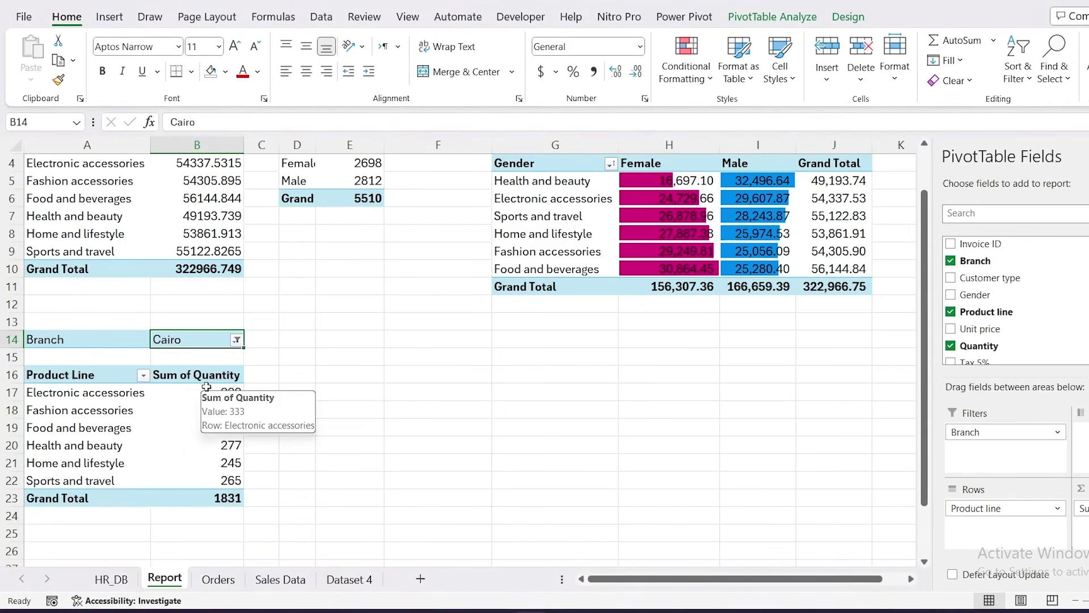
Set the Branch filter of the product line quantity PivotTable to Luxor
left_click(237, 340)
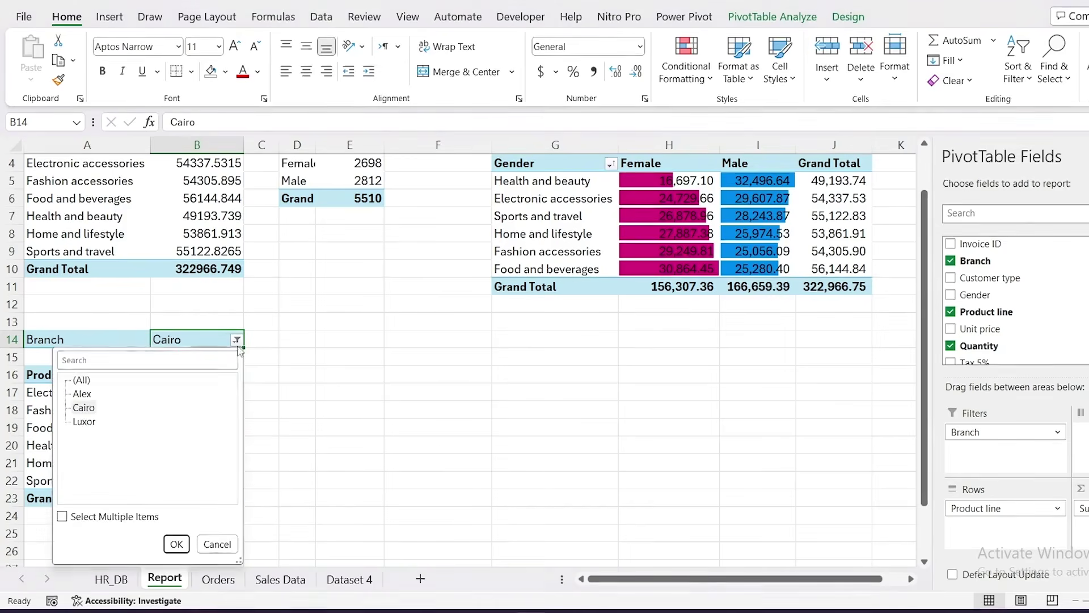
left_click(85, 422)
left_click(180, 548)
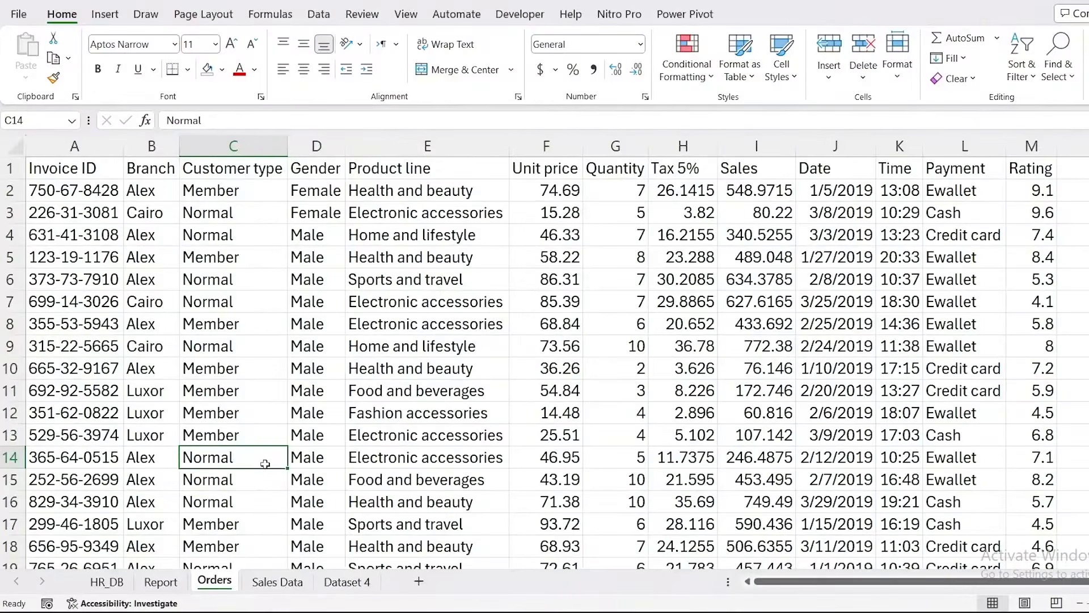
Duplicate the last seven order records in A995:M1001 of the Orders sheet directly below the data, starting at A1002
key("ctrl+Down")
scroll(72, 351, "down", 2)
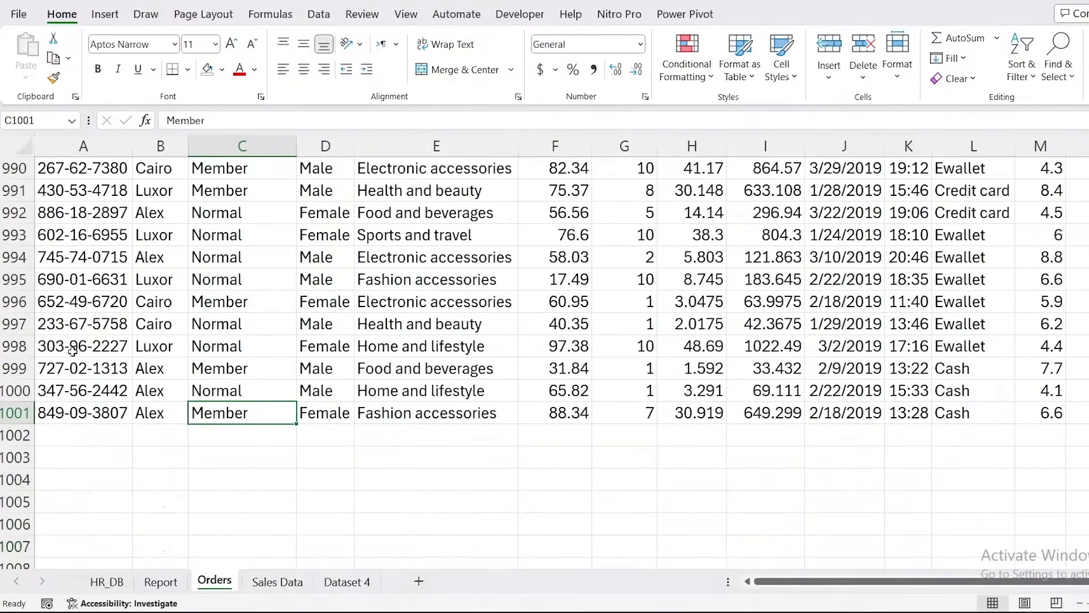
left_click_drag(53, 287, 1035, 415)
key("ctrl+c")
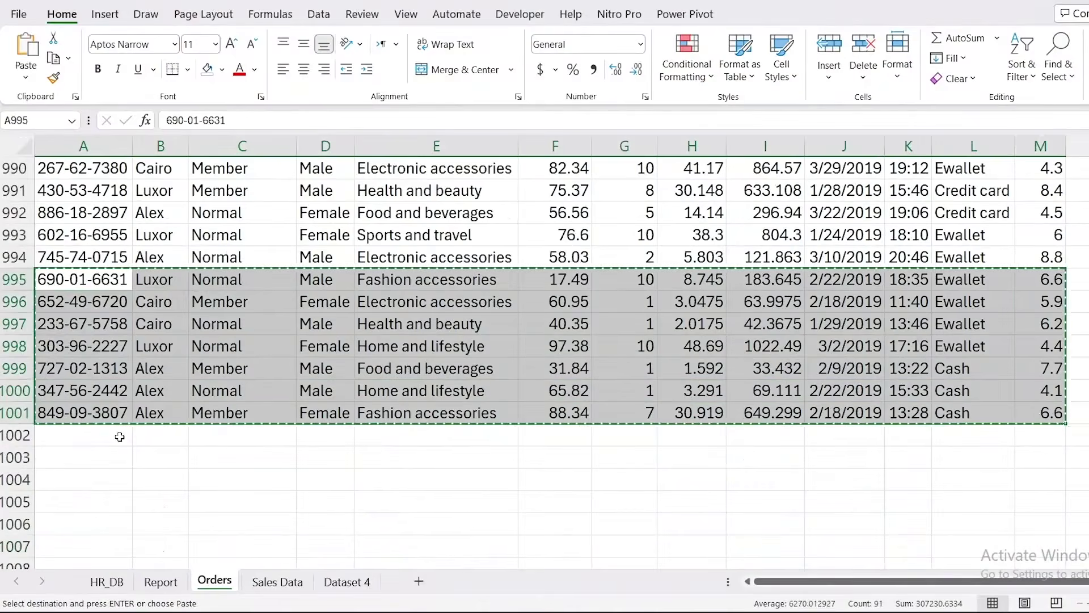
left_click(120, 436)
key("ctrl+v")
left_click(199, 457)
scroll(200, 457, "down", 3)
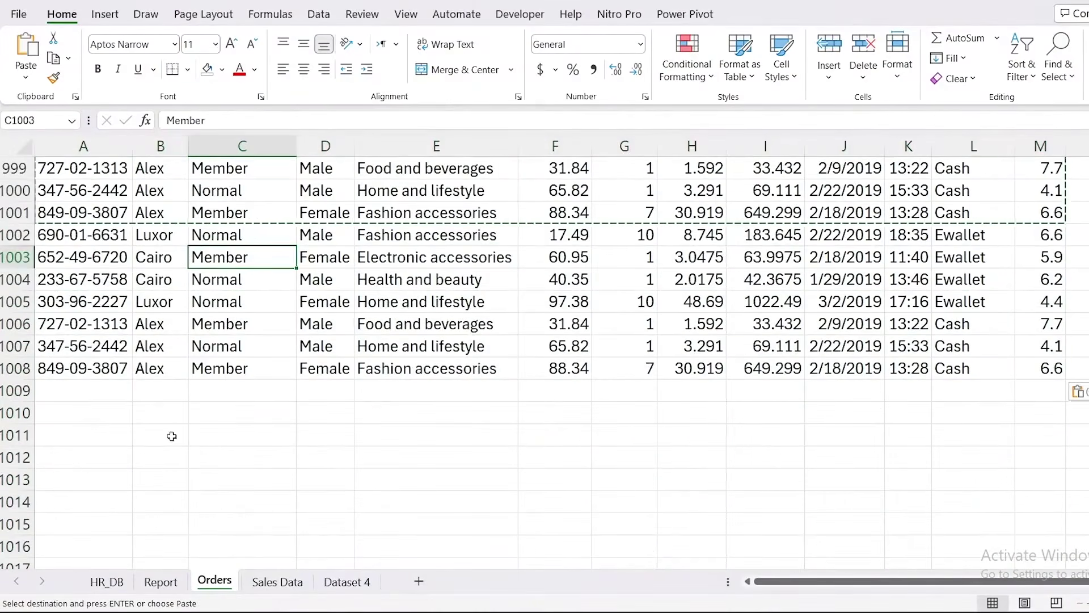
Replace the branch with Aswan in all seven duplicated order rows, B1002:B1008, and review the new rows against the originals
left_click_drag(173, 230, 169, 368)
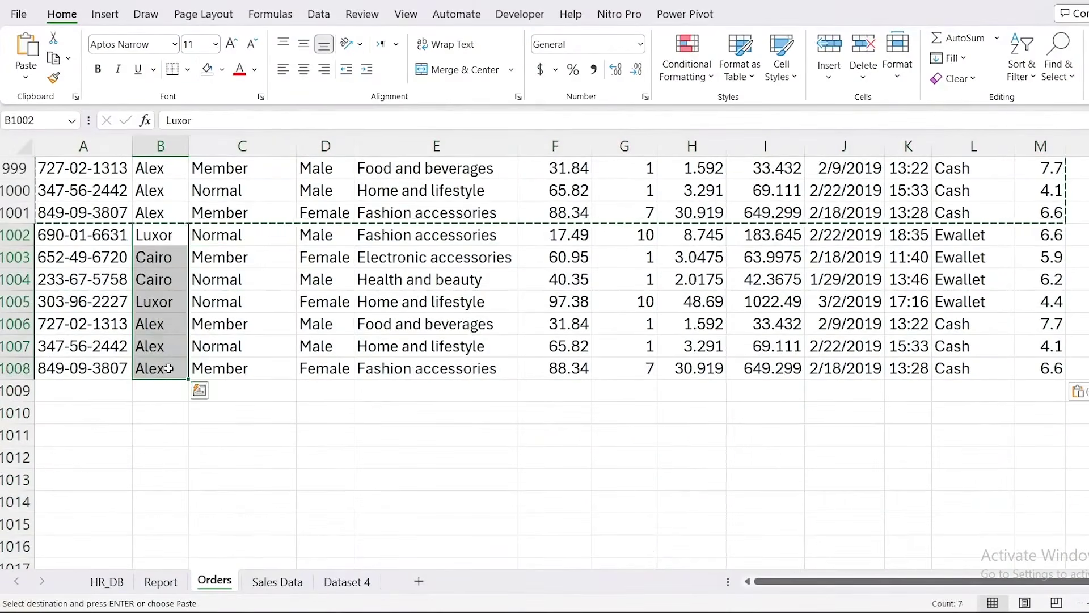
type("Aswan")
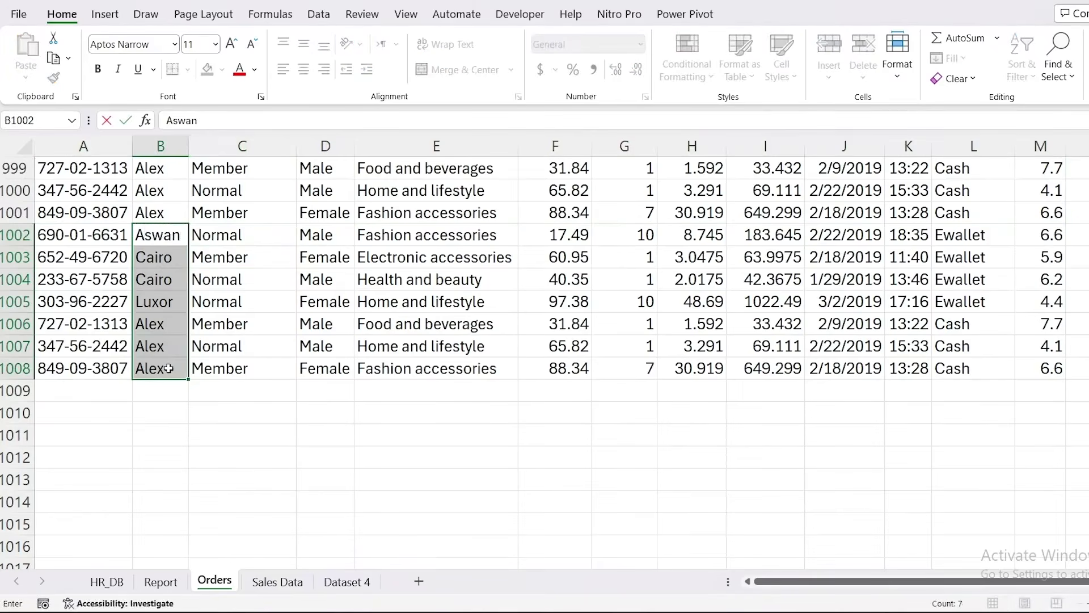
key("ctrl+Return")
left_click(276, 289)
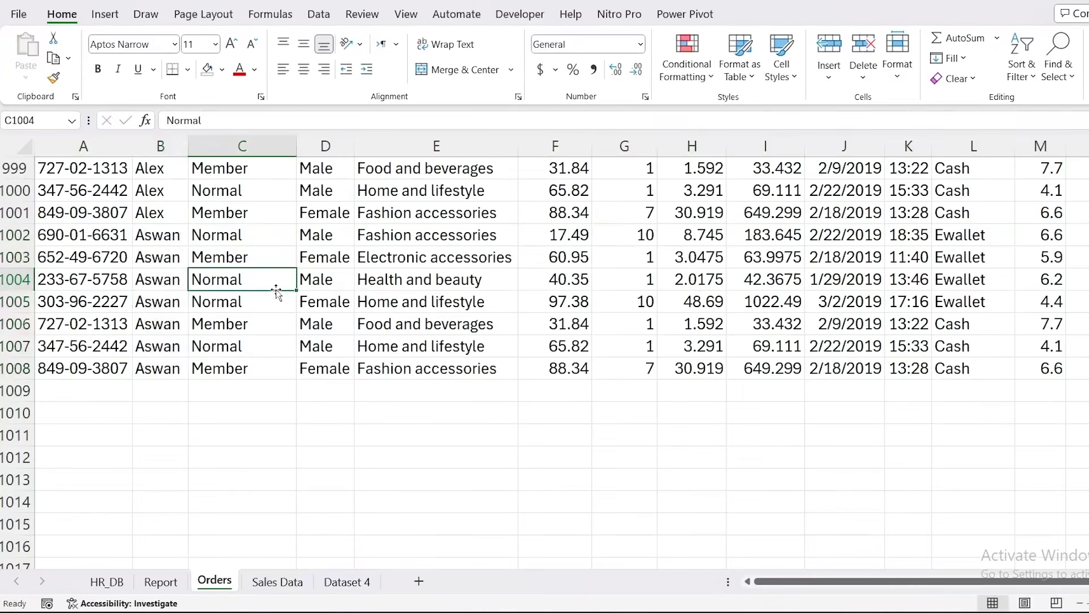
scroll(278, 286, "up", 4)
scroll(183, 373, "down", 2)
left_click_drag(85, 371, 58, 496)
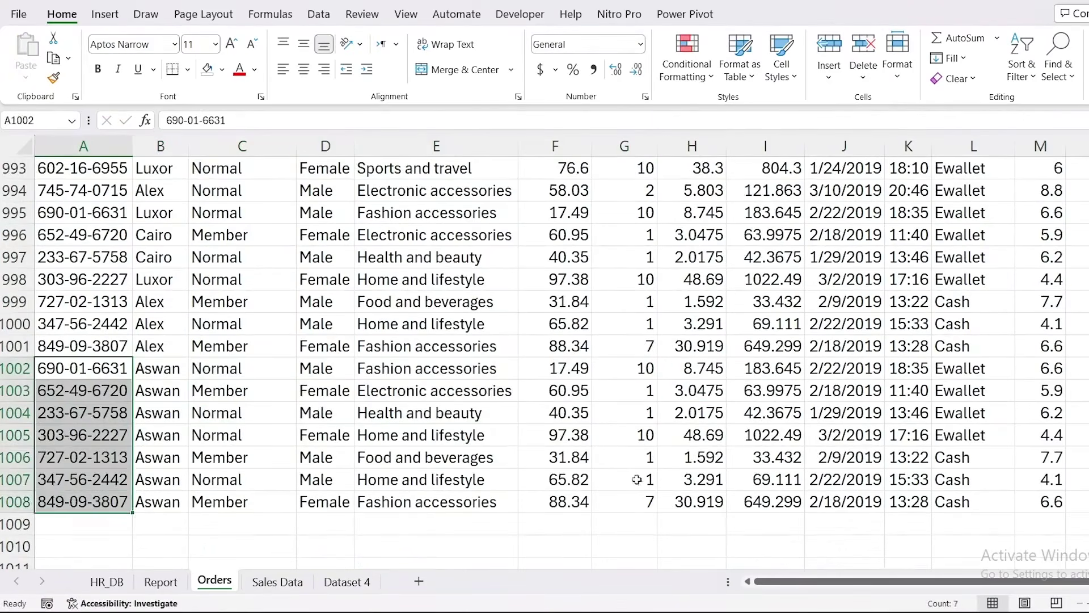
left_click(267, 347)
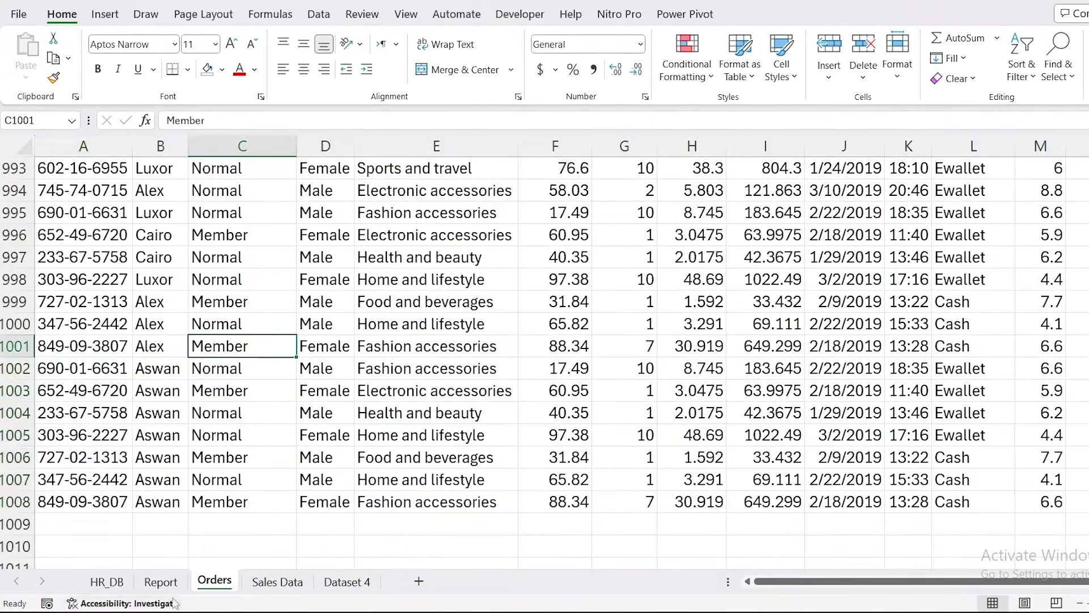
Check the Branch filter choices of the quantity PivotTable on the Report sheet against the added rows on the Orders sheet
left_click(160, 581)
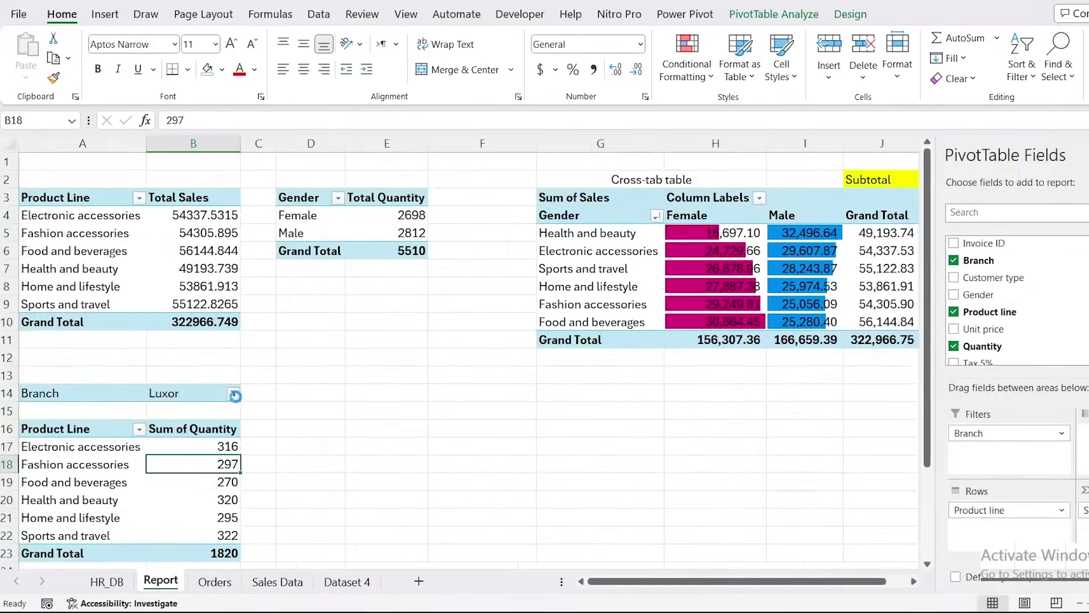
left_click(234, 394)
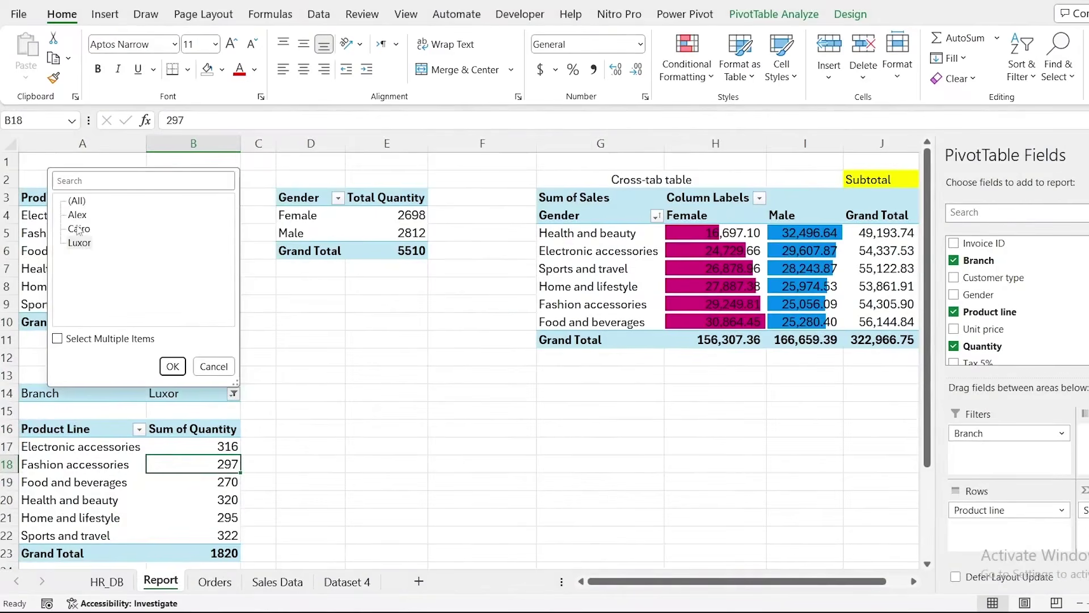
left_click(161, 496)
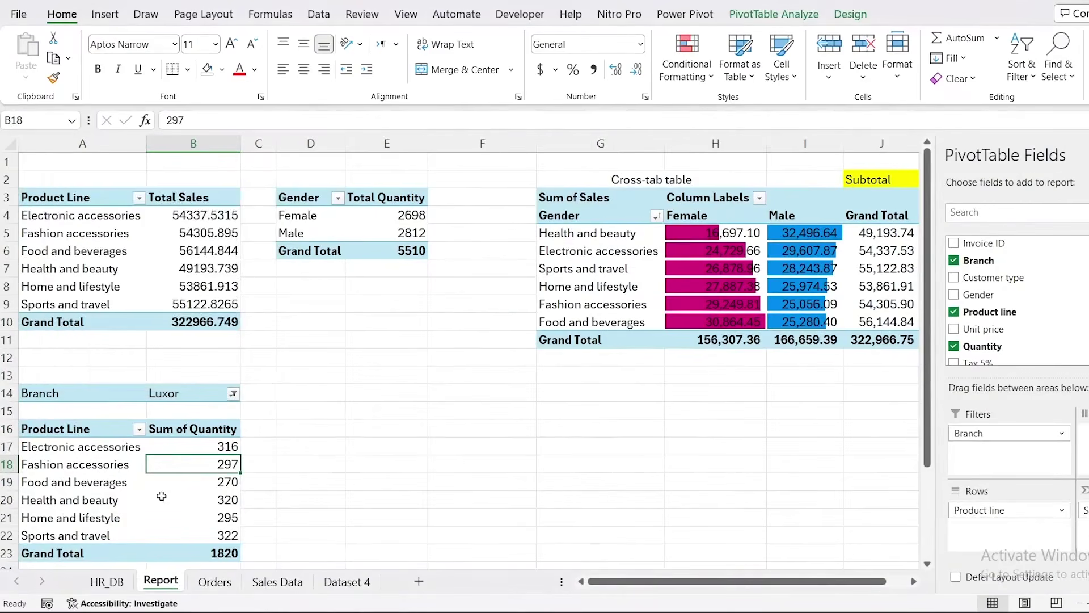
left_click(222, 590)
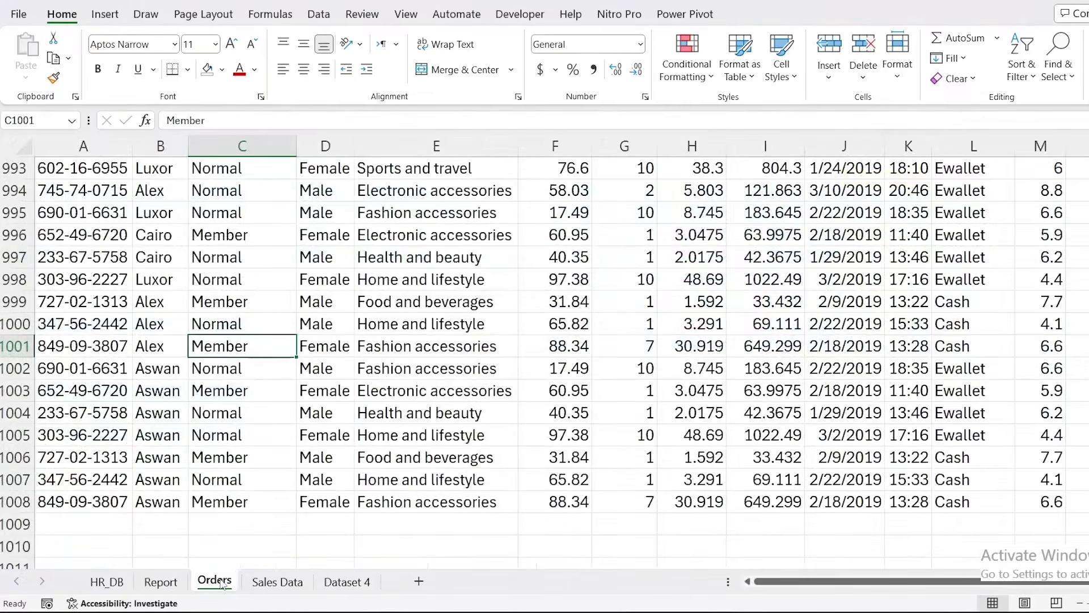
left_click(149, 585)
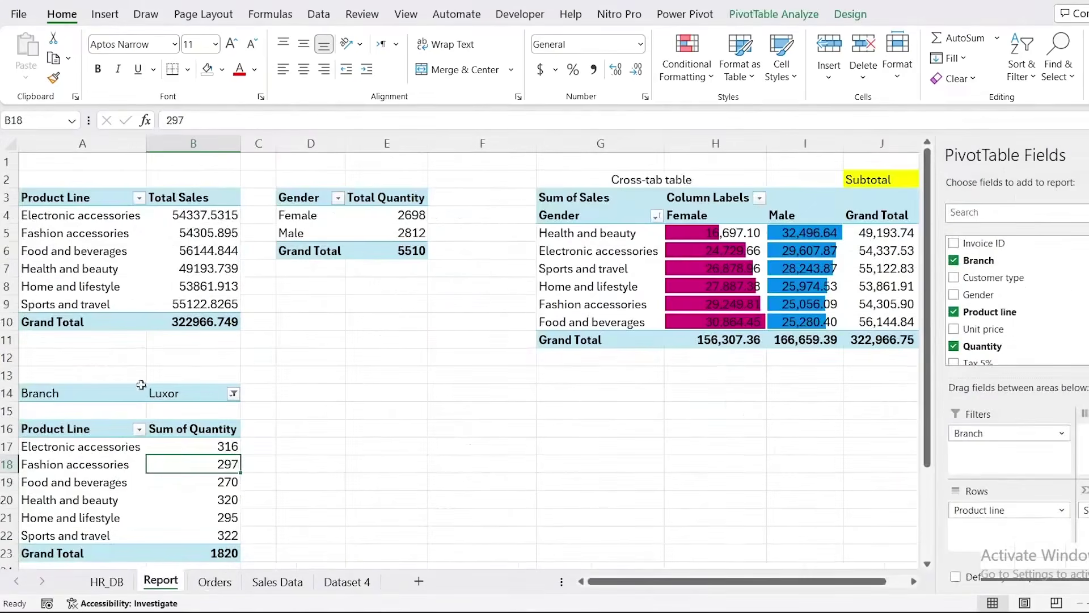
Refresh the product line quantity PivotTable on the Report sheet and check its Branch filter choices again
right_click(182, 464)
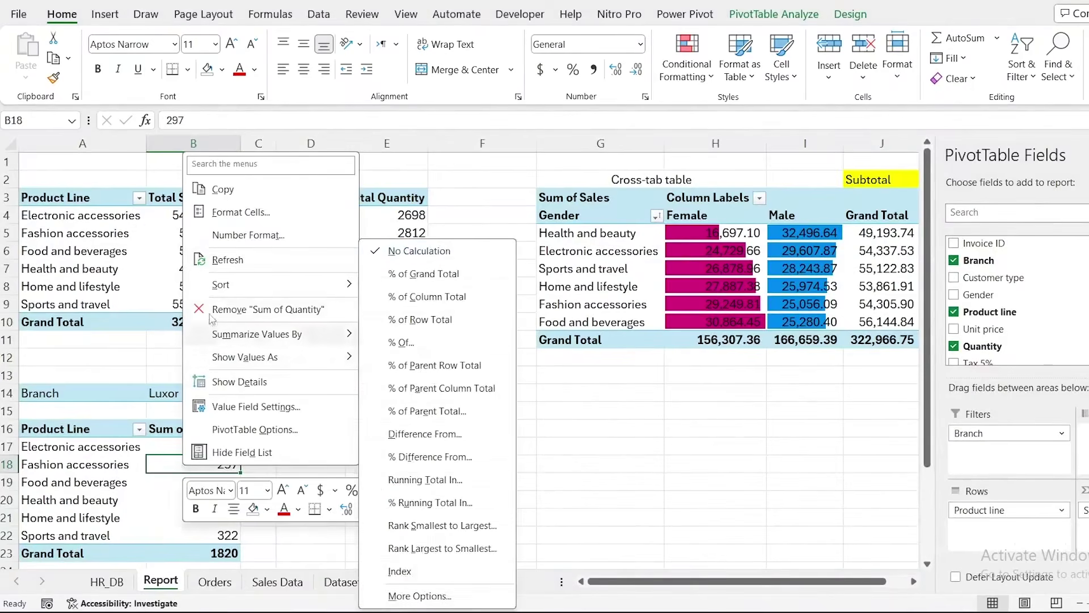
left_click(237, 260)
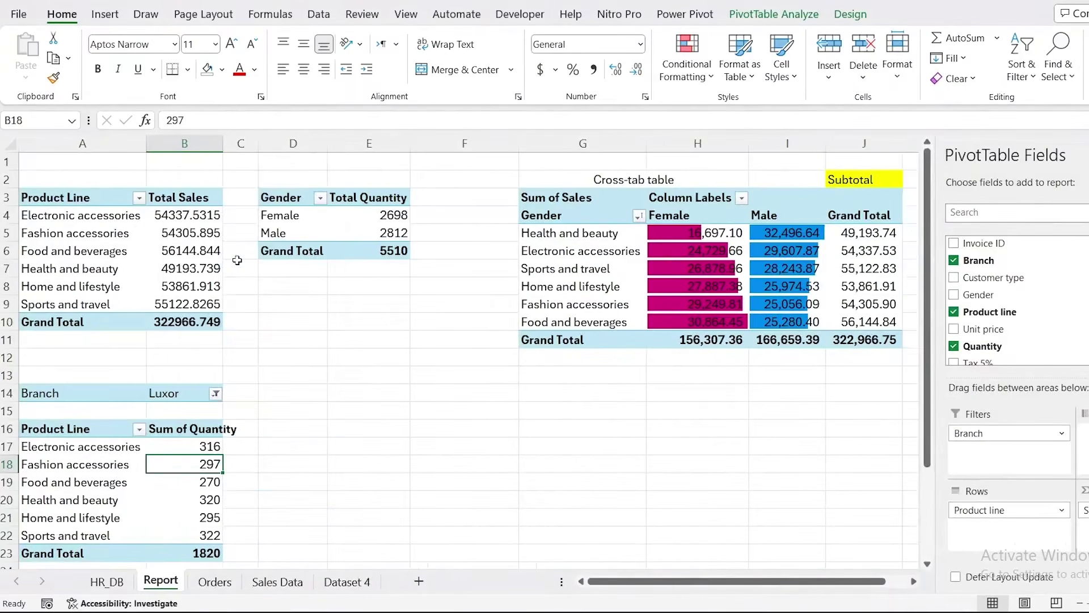
left_click(215, 393)
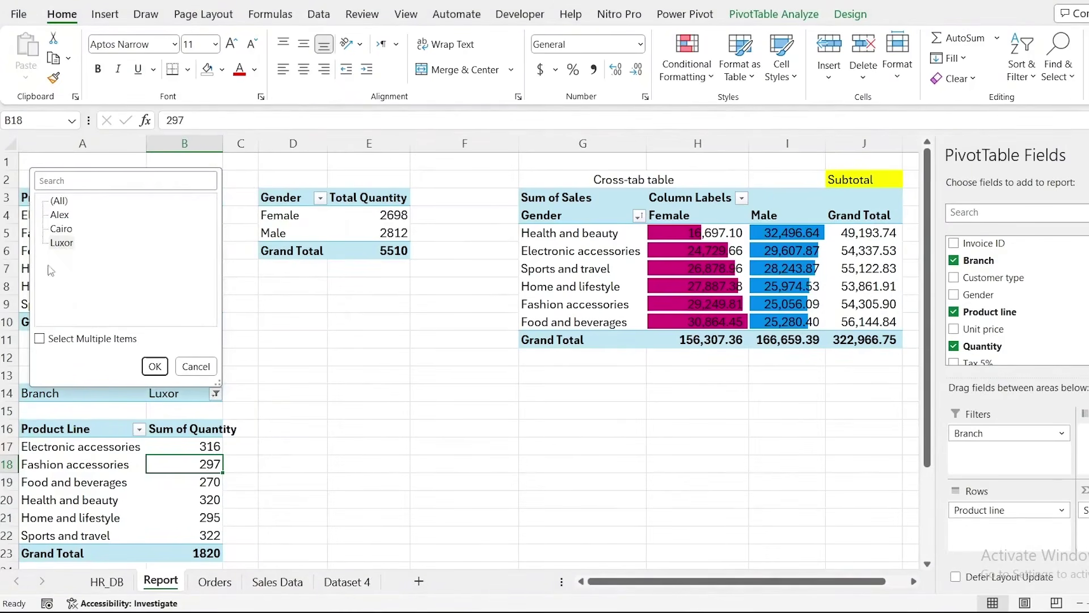
left_click(122, 455)
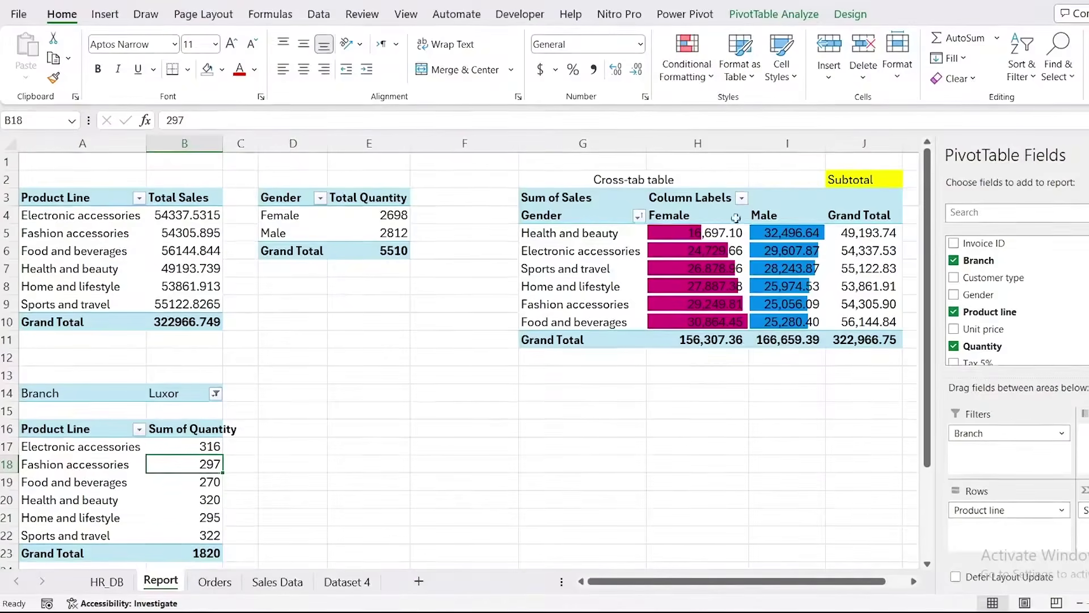
Change the quantity PivotTable's data source to Orders!$A$1:$M$1008 to include the added rows
left_click(767, 14)
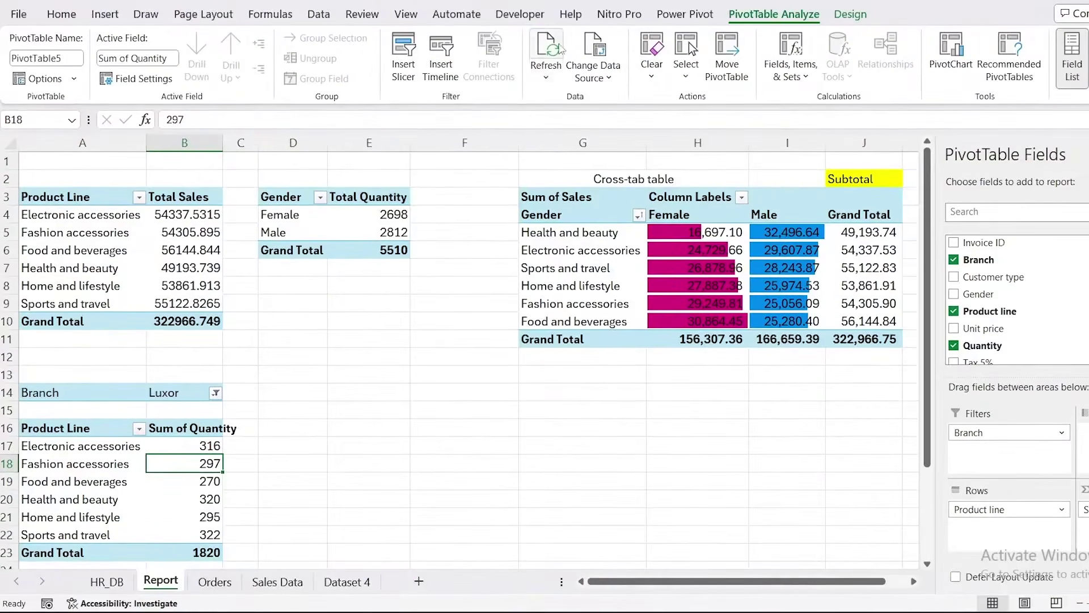
left_click(598, 49)
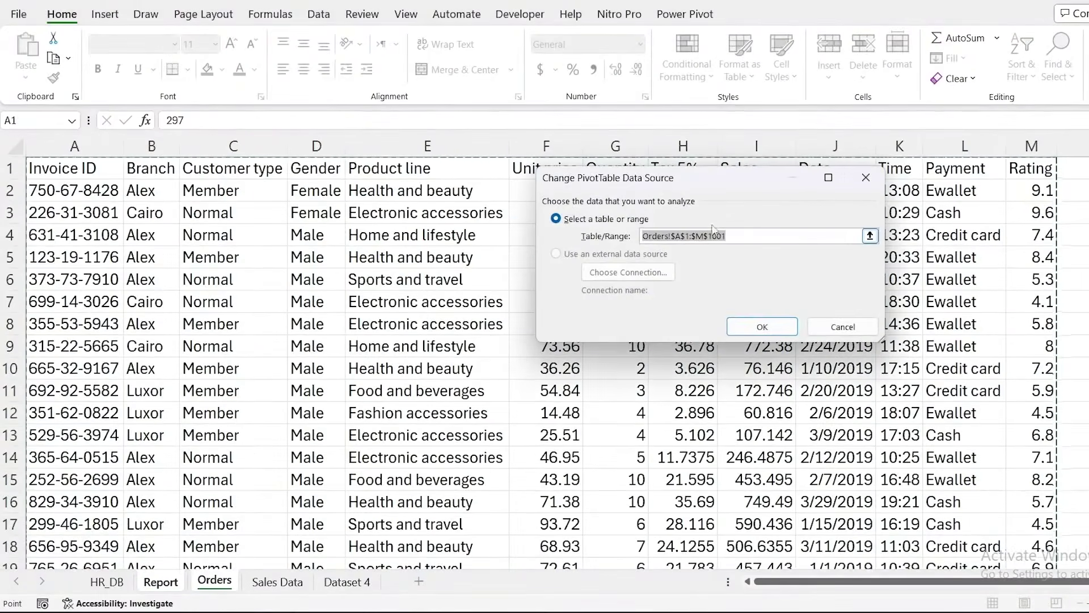
left_click(740, 236)
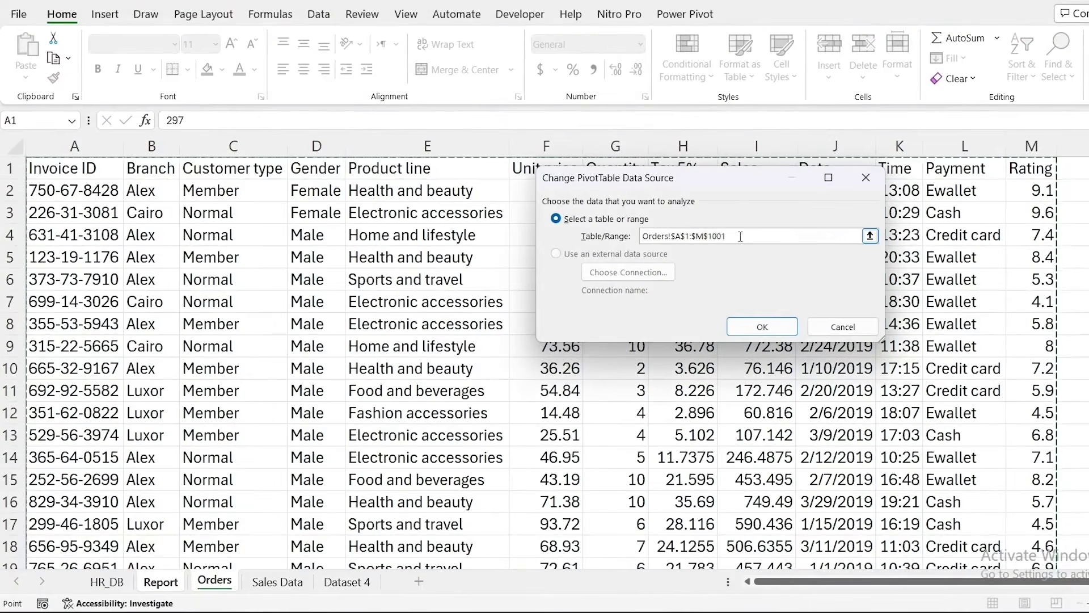
left_click_drag(679, 241, 447, 237)
left_click(85, 169)
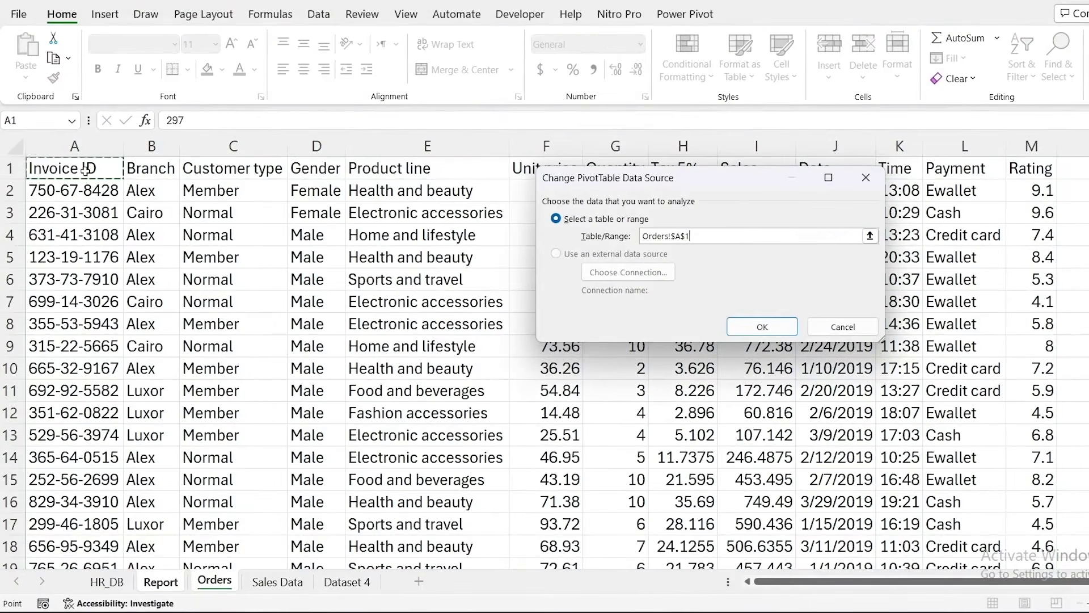
key("ctrl+shift+Right")
key("ctrl+shift+Down")
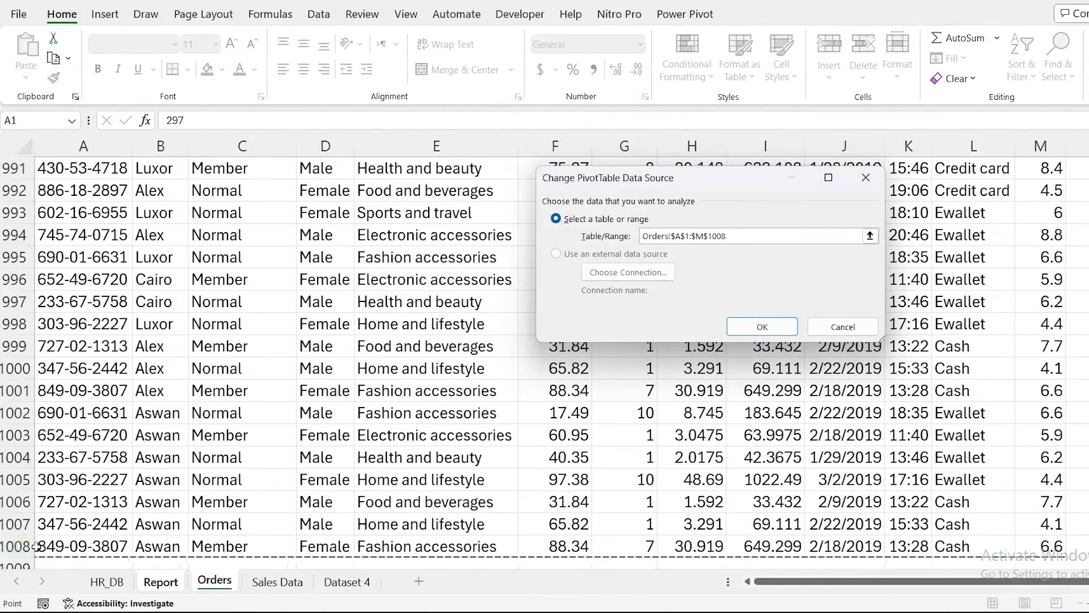
left_click(785, 331)
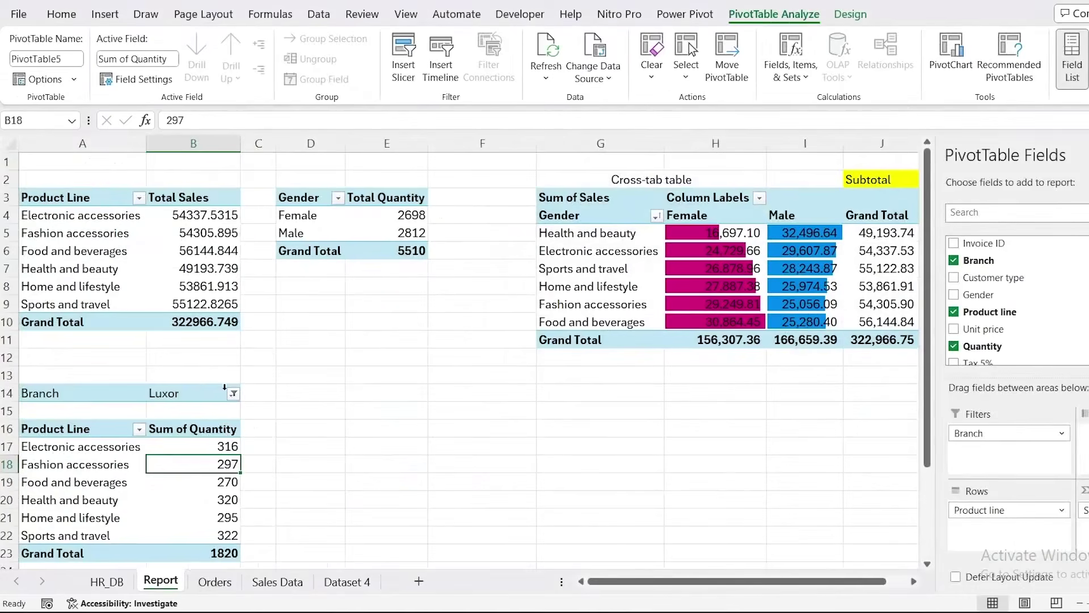
Filter the quantity PivotTable to the Aswan branch to check its quantities, and reset the Branch filter to all branches
left_click(233, 393)
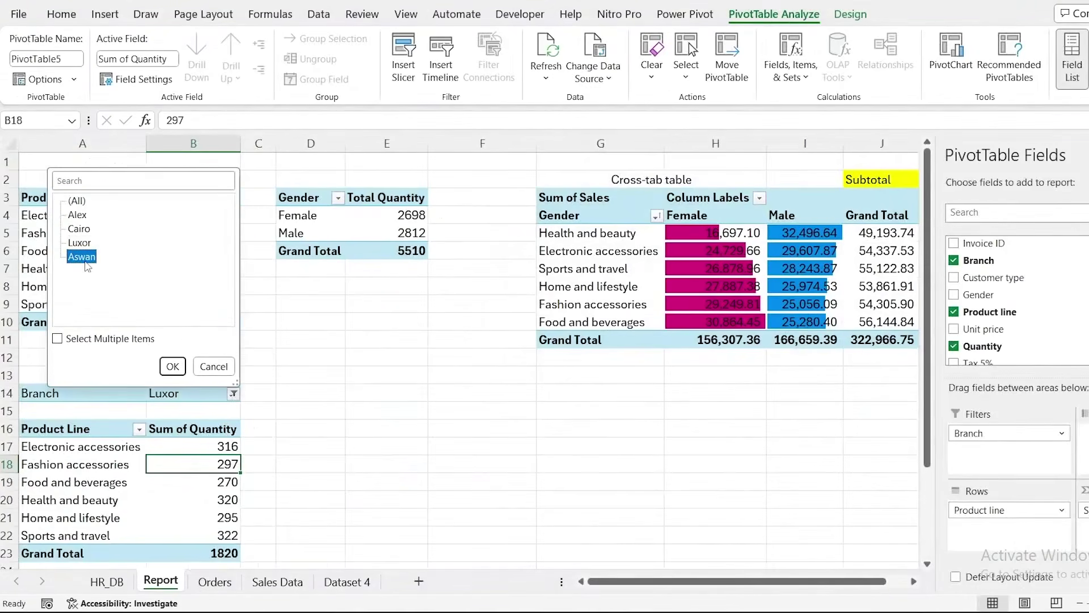
left_click(173, 367)
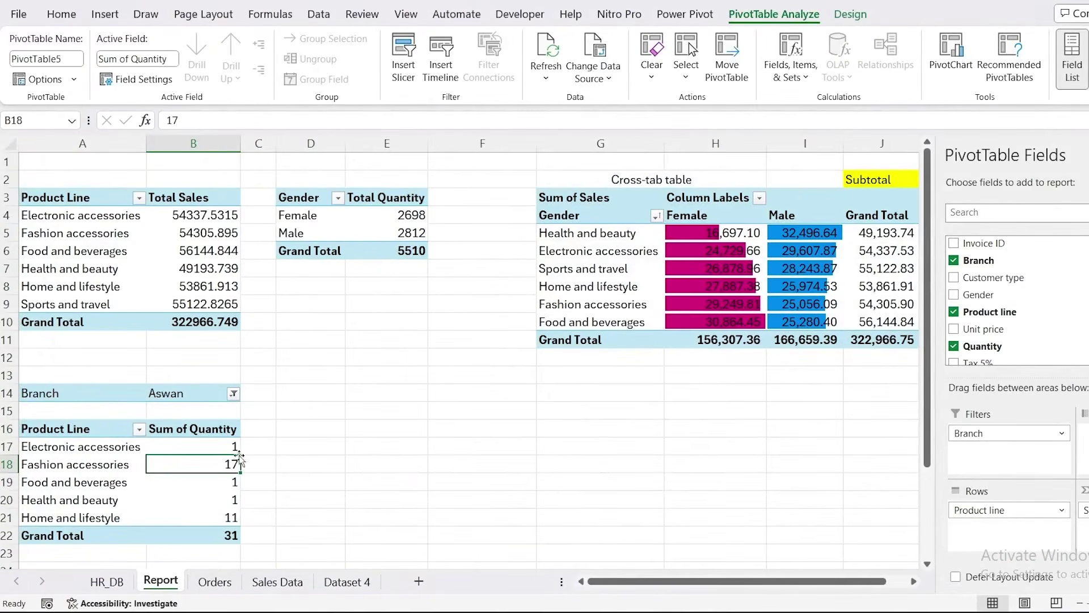
left_click(233, 396)
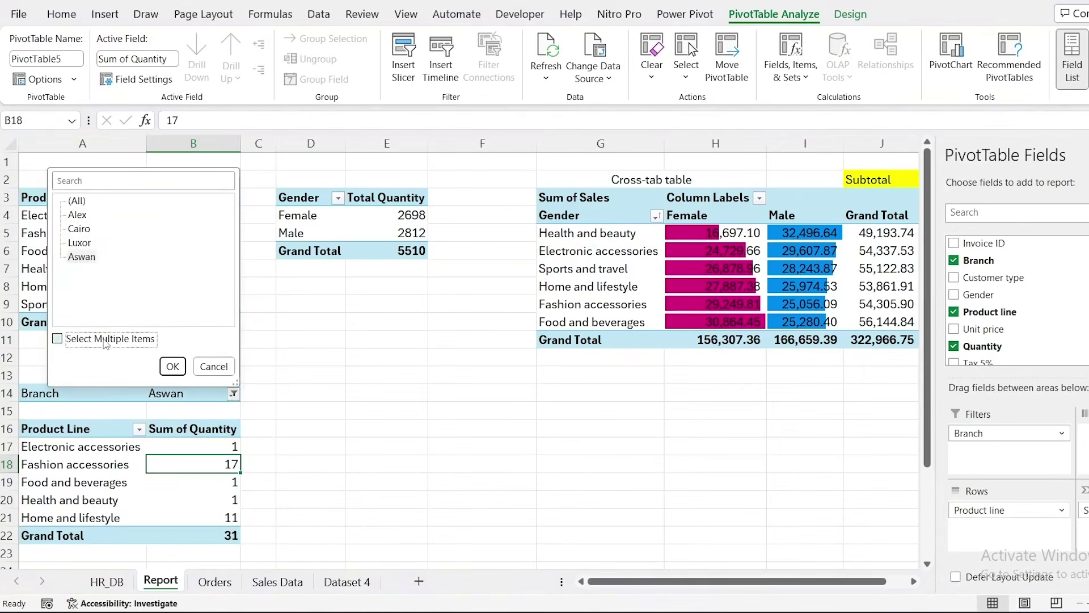
left_click(71, 201)
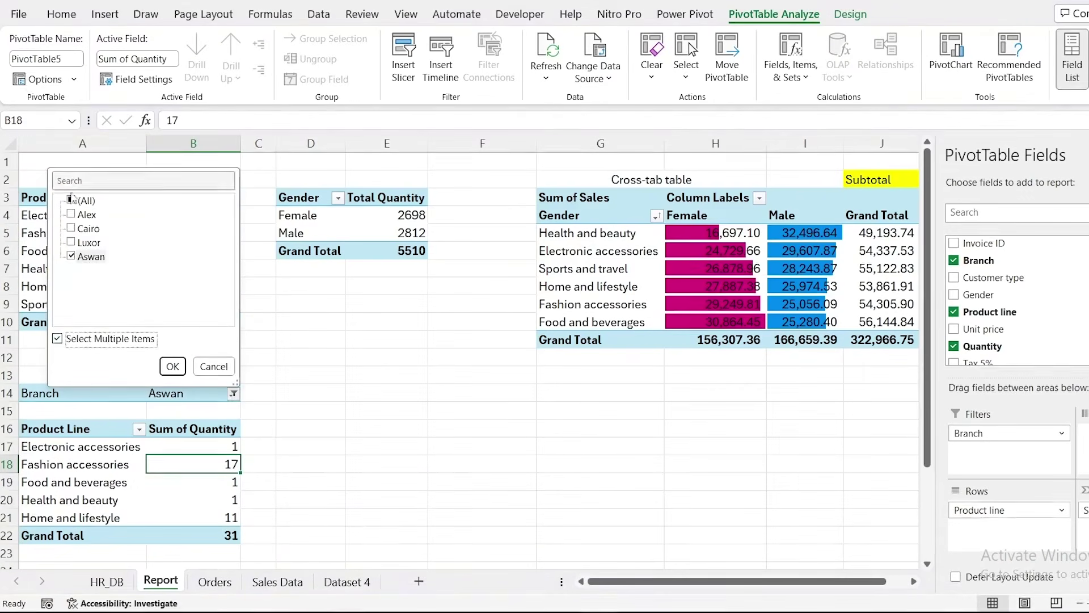
left_click(172, 366)
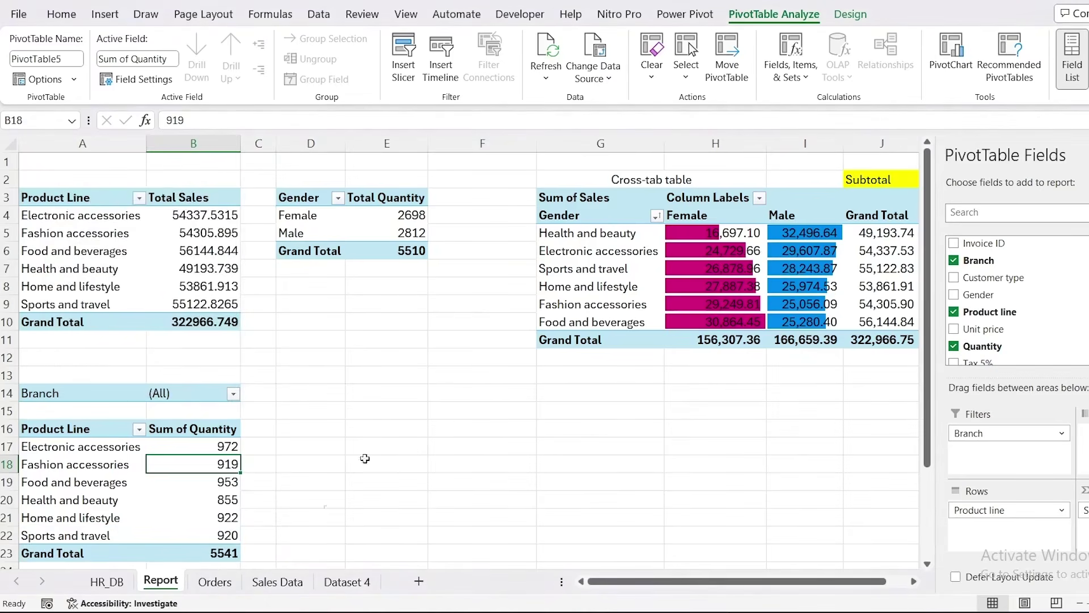
Convert the data range on the Orders sheet into an Excel table with its first row as headers
left_click(214, 582)
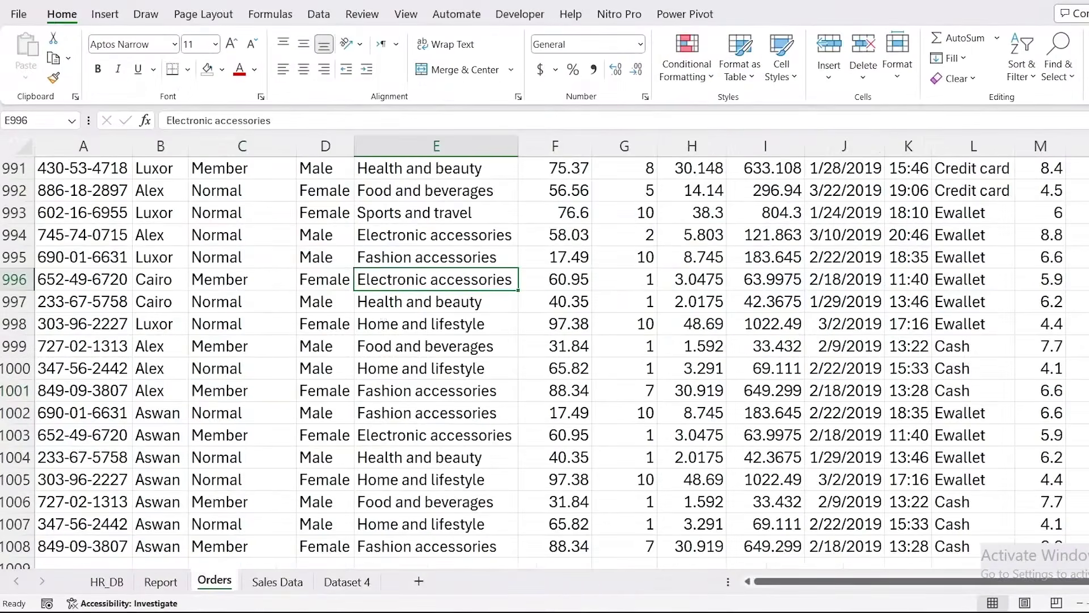
scroll(544, 363, "up", 20)
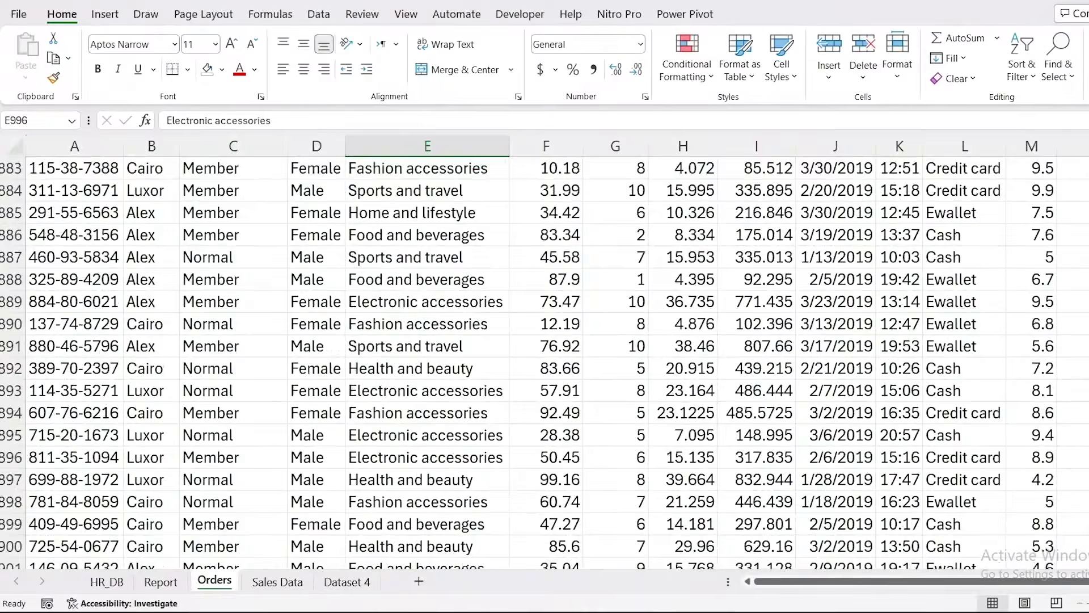
scroll(545, 363, "up", 20)
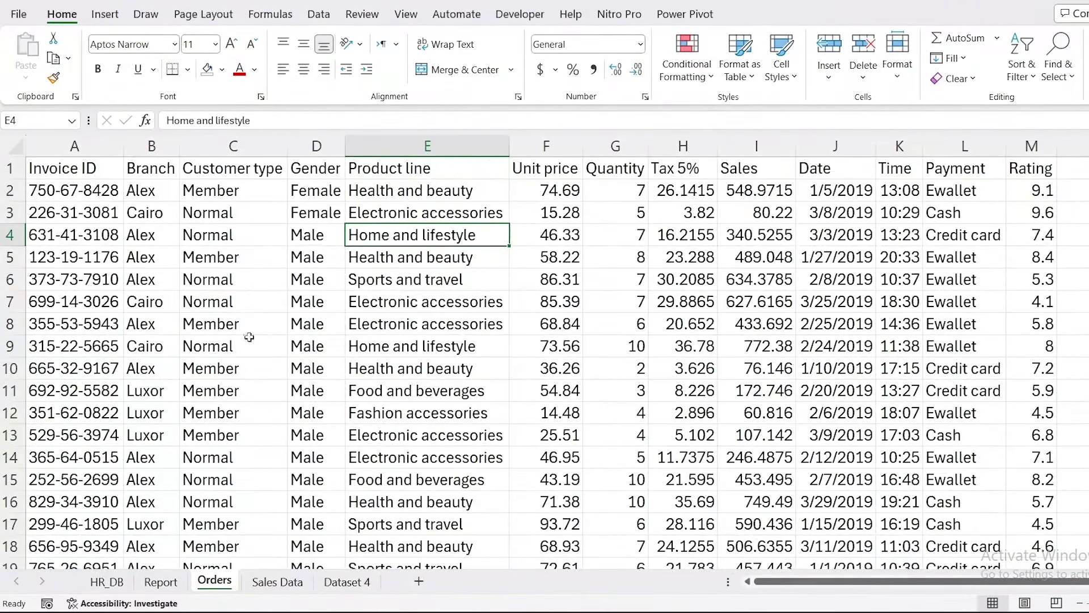
left_click(108, 15)
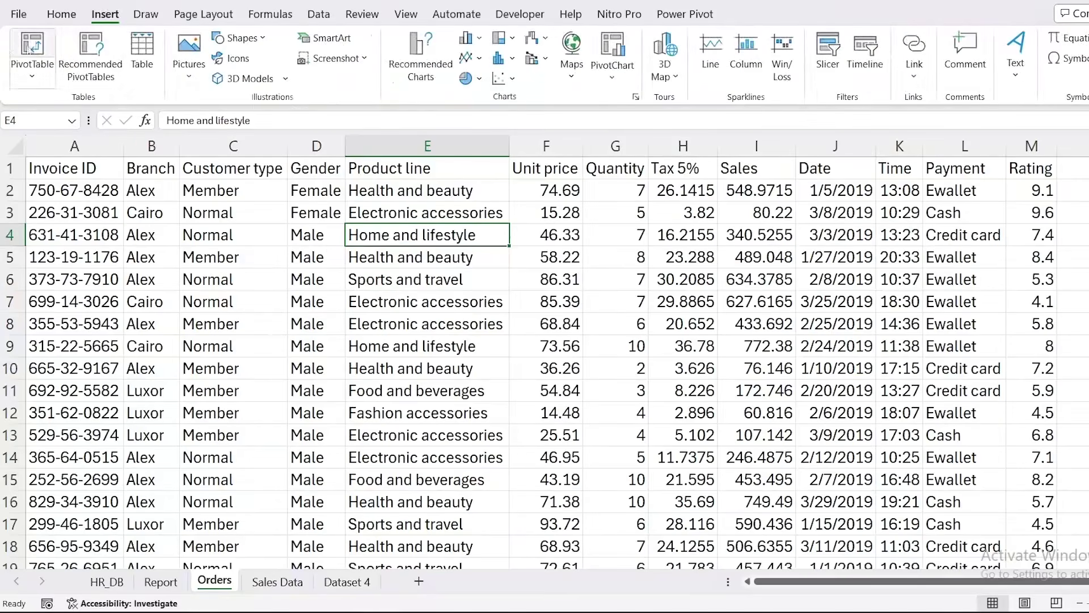
left_click(142, 46)
left_click(695, 318)
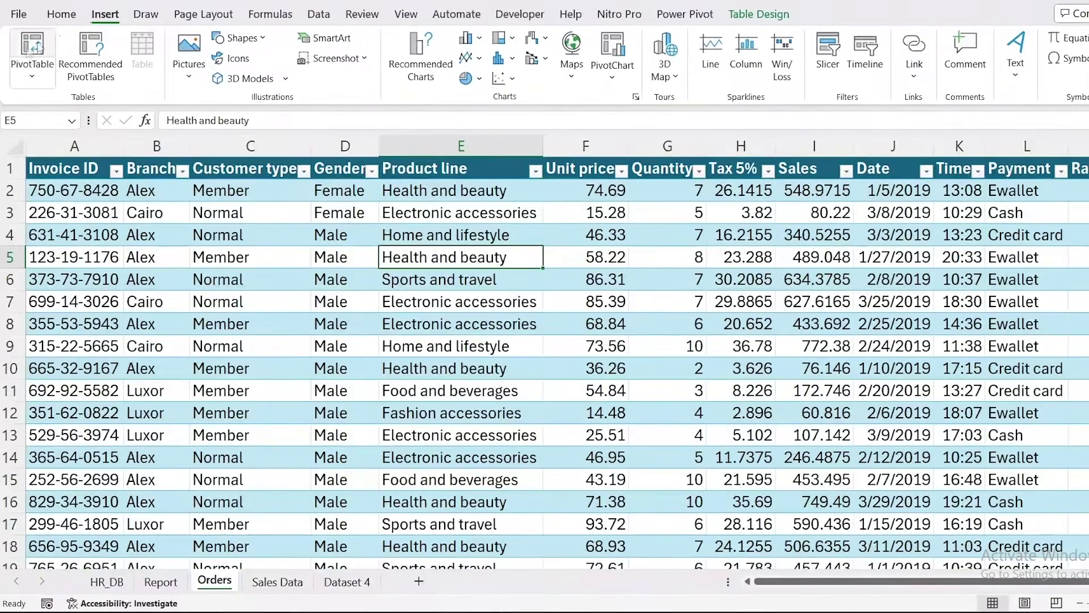
Create a PivotTable from the DS table on a new worksheet, with Branch as rows and the sum of Quantity as values
left_click(33, 51)
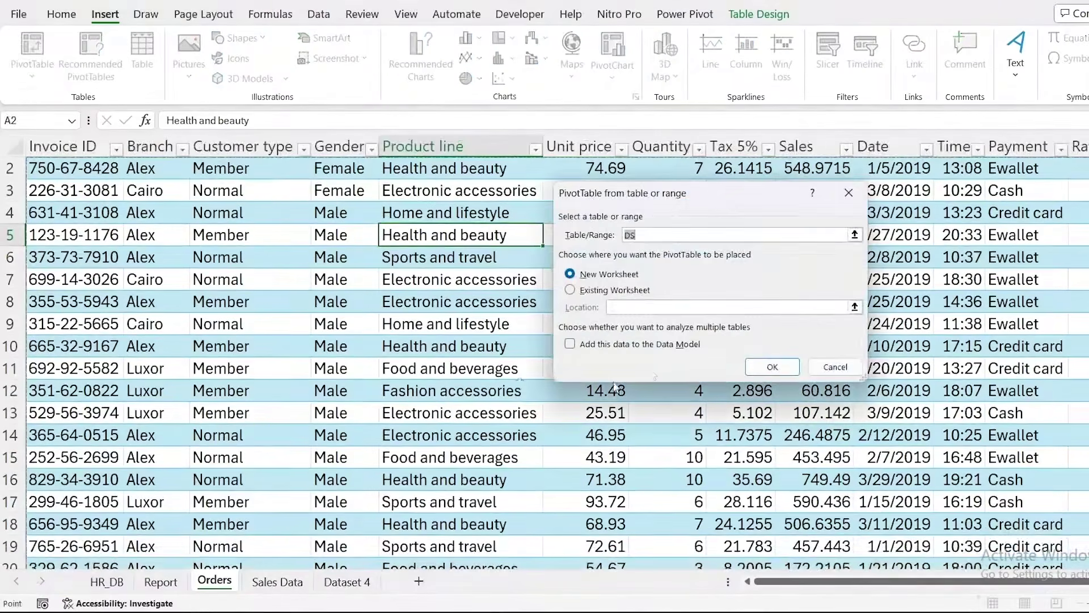
left_click(772, 366)
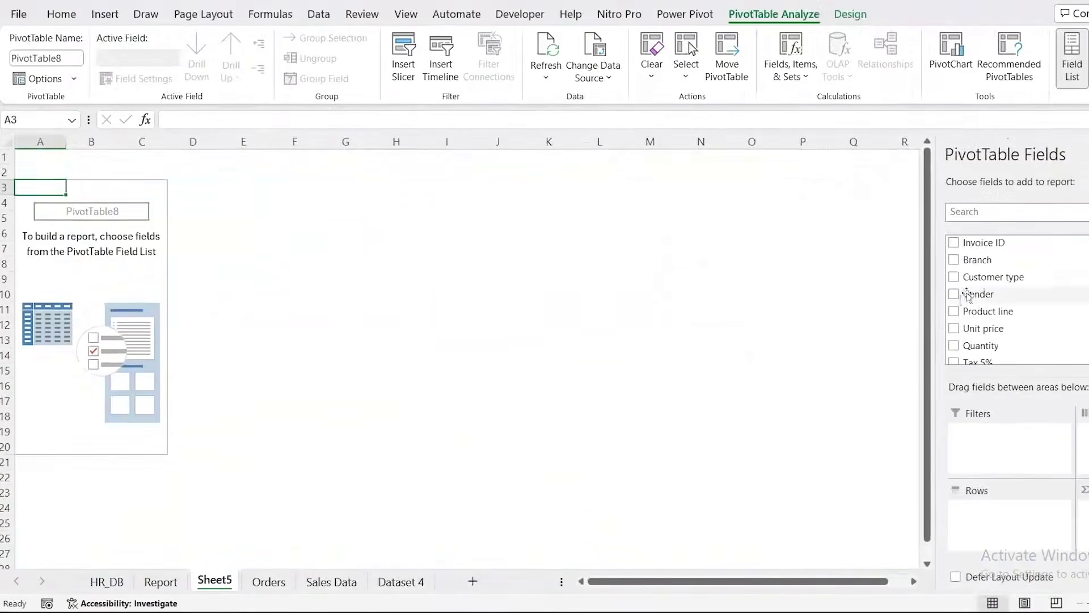
left_click(954, 262)
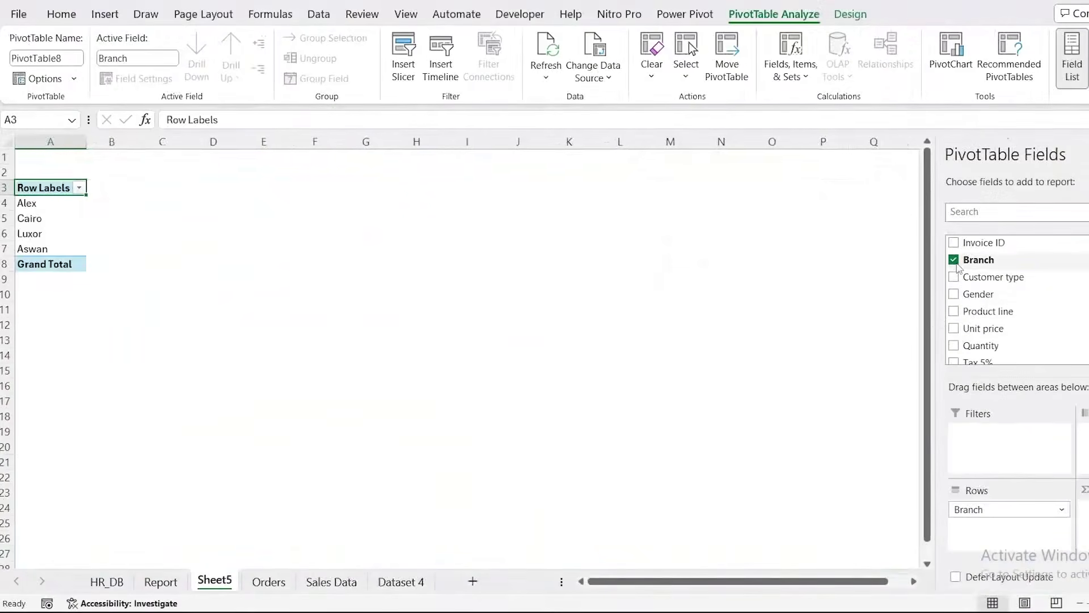
left_click(953, 346)
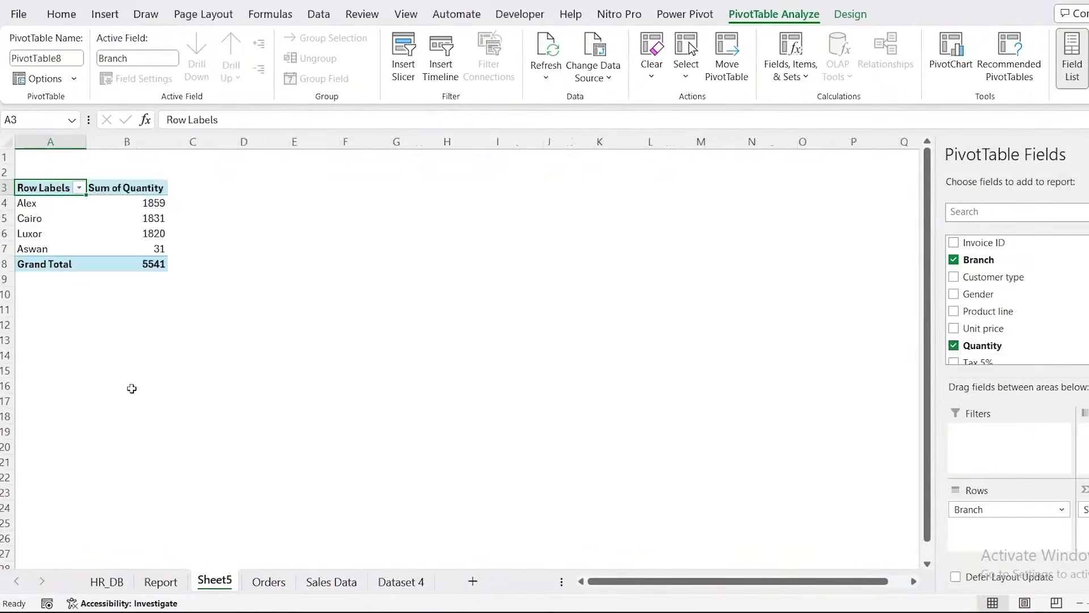
scroll(131, 387, "up", 4)
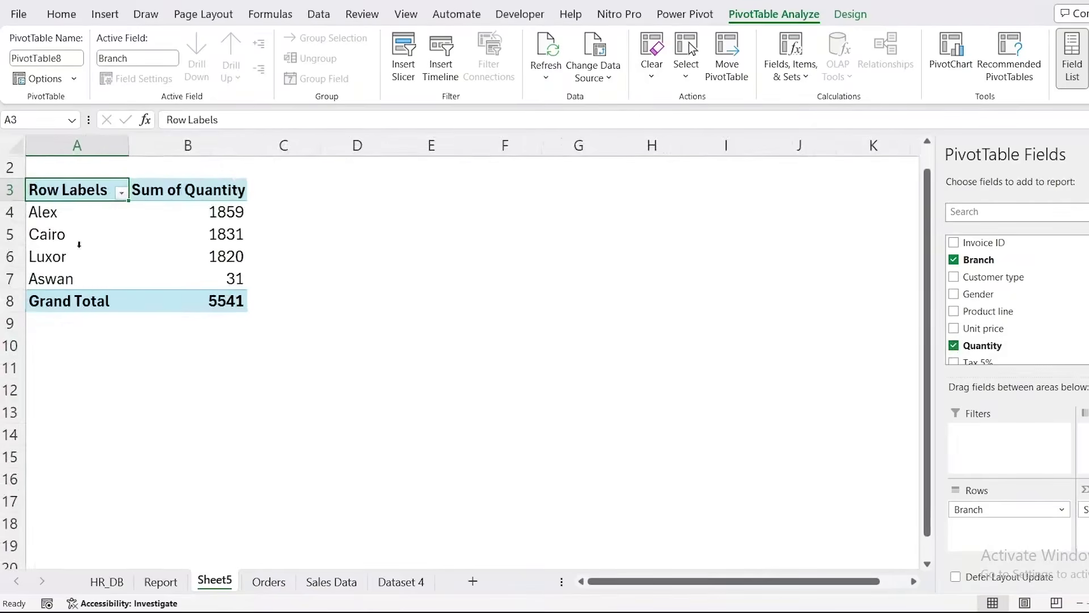
Copy the Aswan order rows 1002 to 1008 across all columns of the table on the Orders sheet
left_click_drag(228, 283, 86, 289)
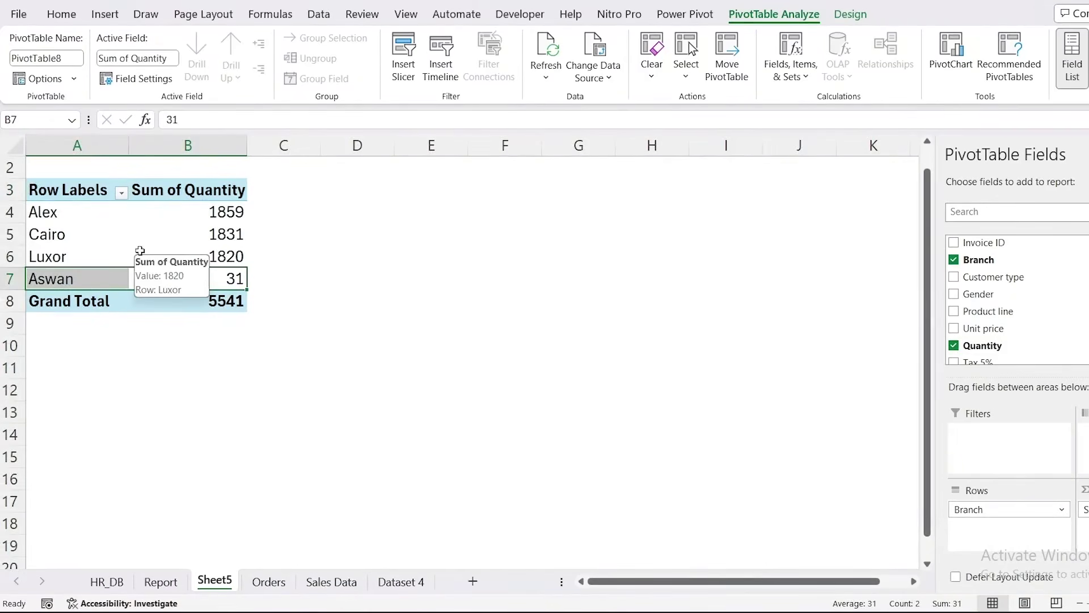
left_click(167, 247)
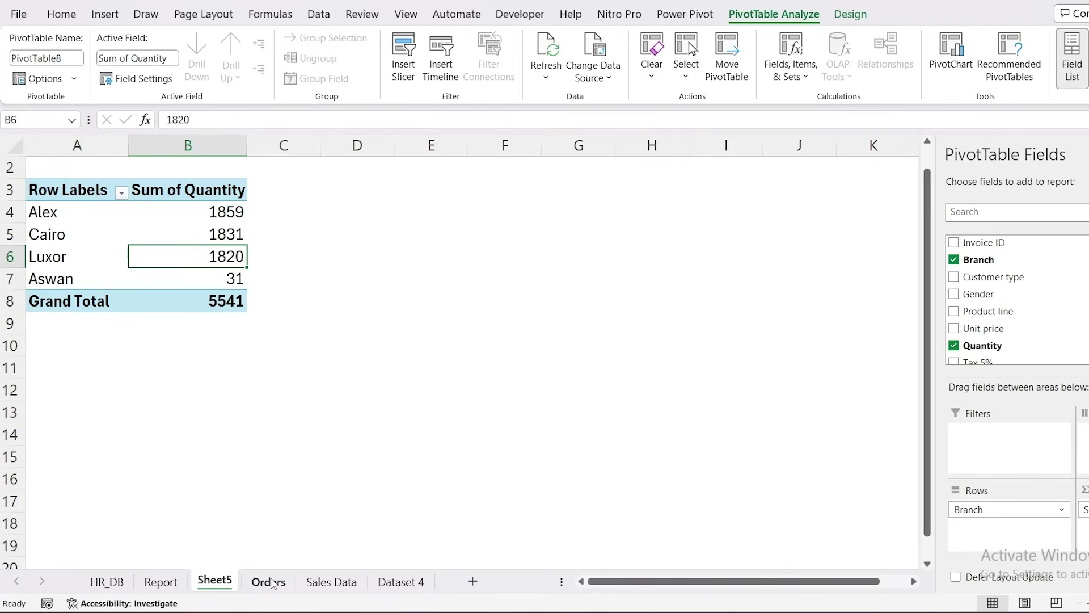
left_click(271, 583)
left_click(409, 499)
key("ctrl+Down")
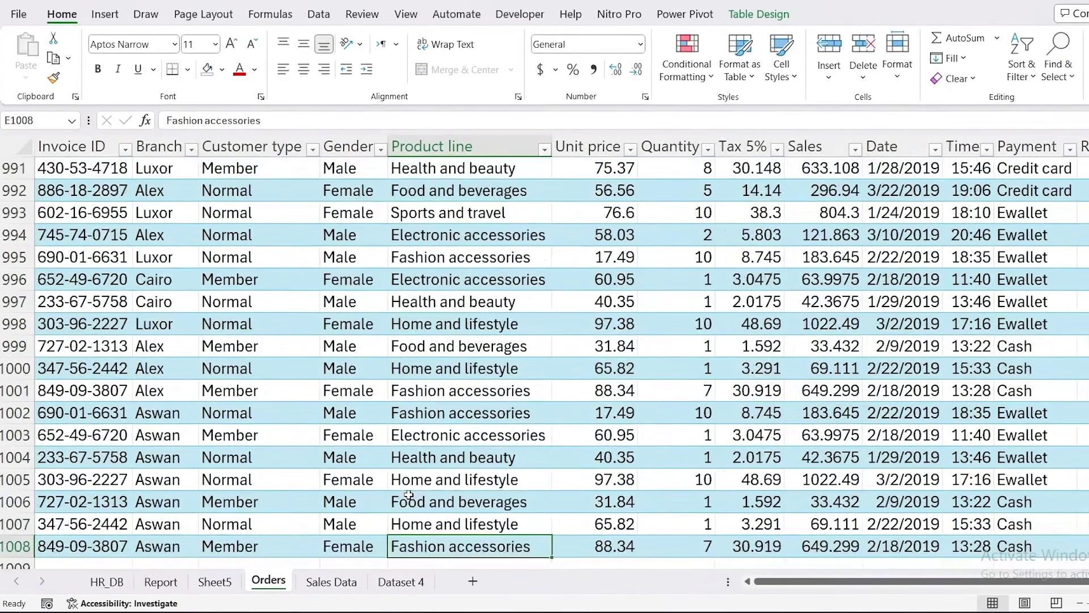
left_click(88, 413)
key("ctrl+shift+Right")
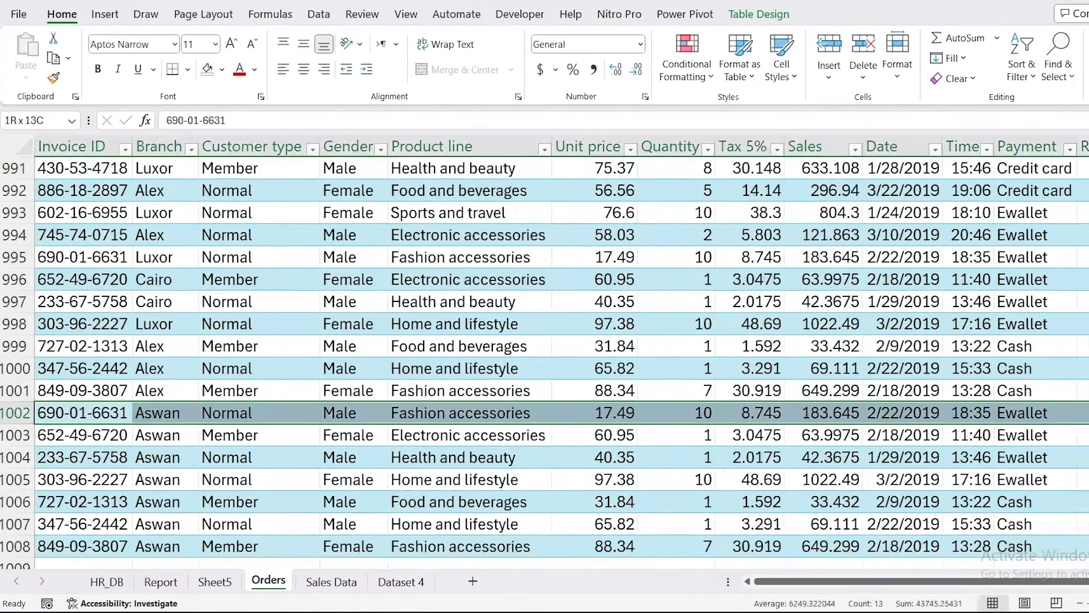
key("ctrl+shift+Down")
key("ctrl+c")
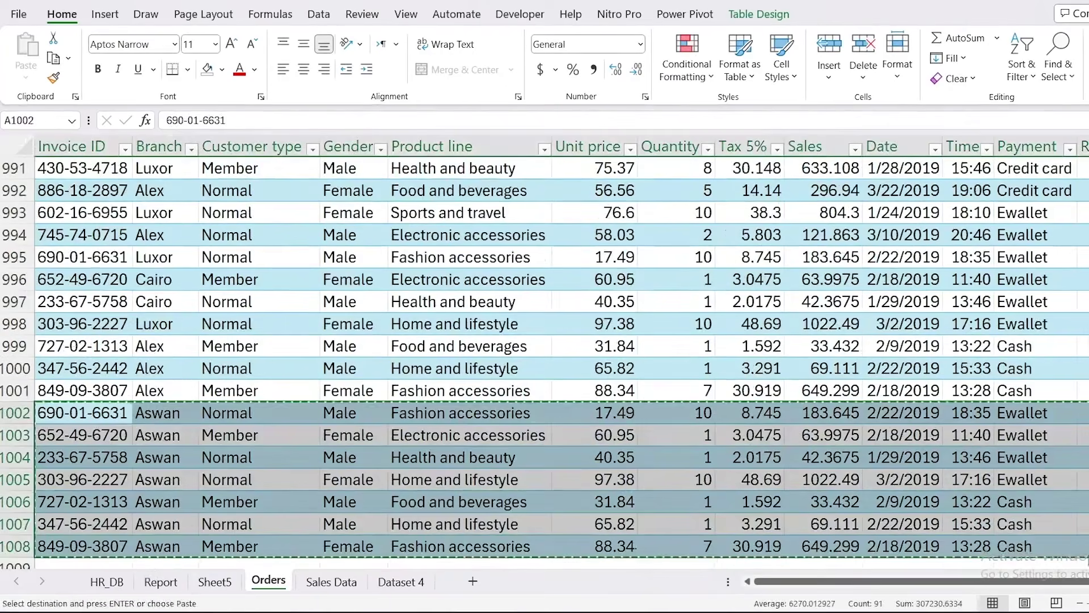
Paste the copied Aswan rows twice directly below the Orders table, starting at A1009 and then A1016
scroll(70, 441, "down", 2)
left_click(70, 441)
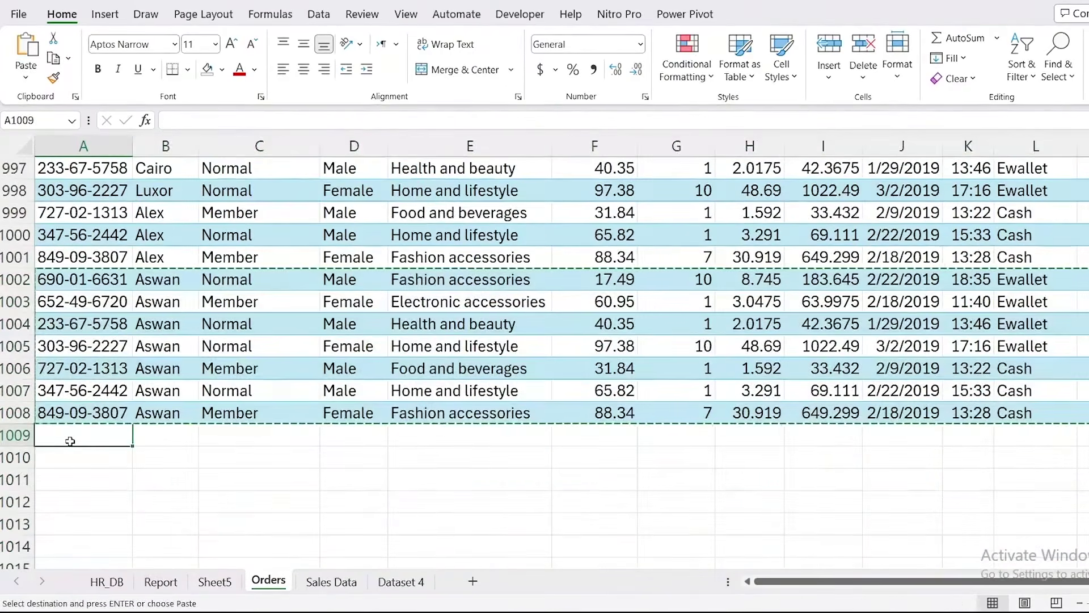
key("ctrl+v")
scroll(69, 441, "down", 3)
left_click(115, 392)
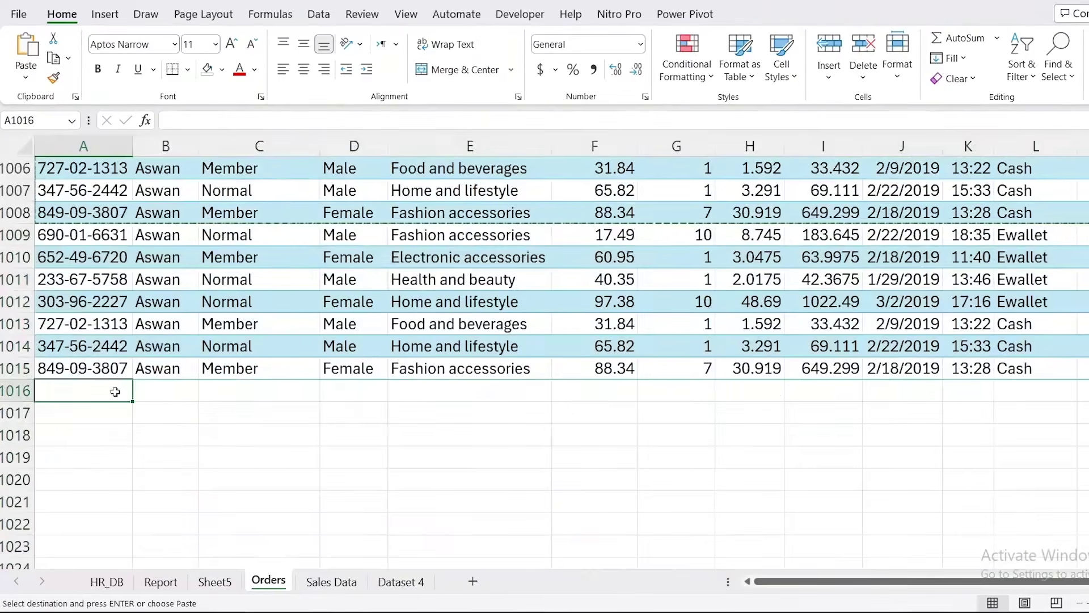
key("ctrl+v")
left_click(227, 347)
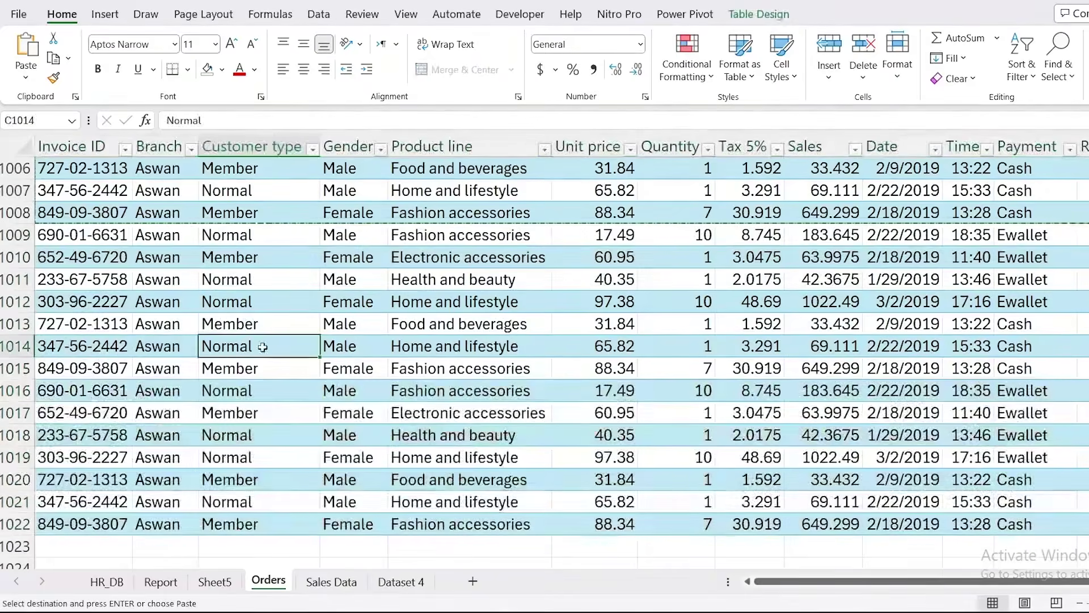
Refresh the branch quantity PivotTable on Sheet5 to include the added Aswan rows
left_click(214, 582)
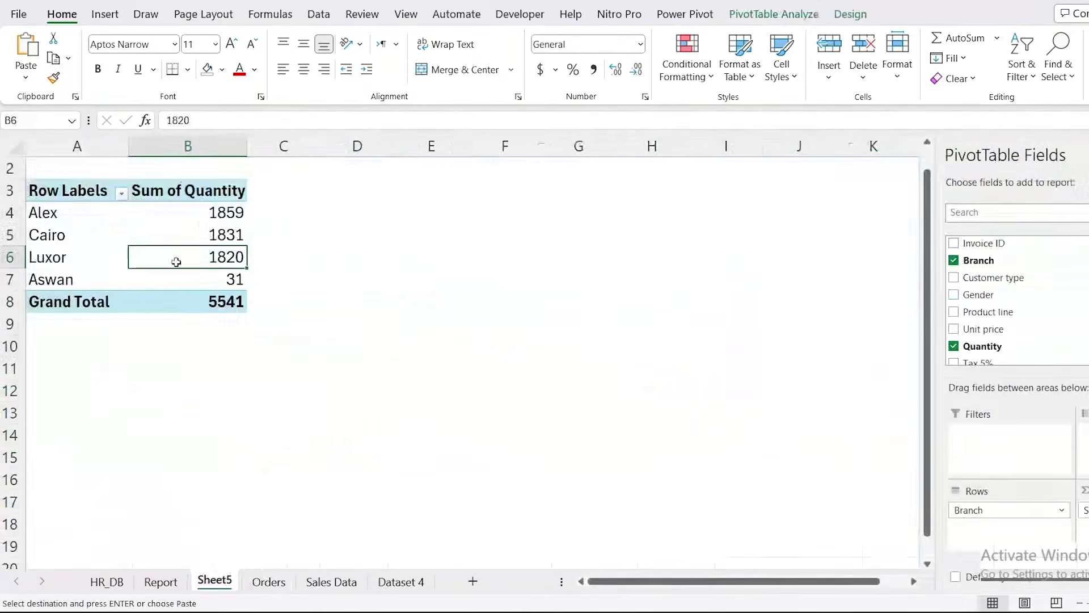
left_click(204, 279)
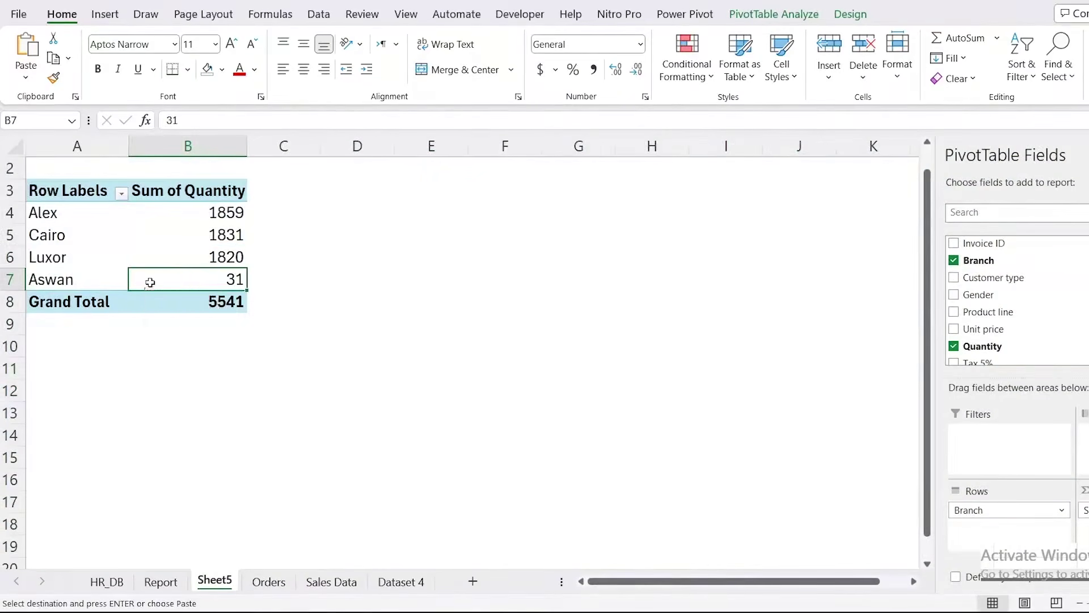
right_click(150, 282)
left_click(171, 390)
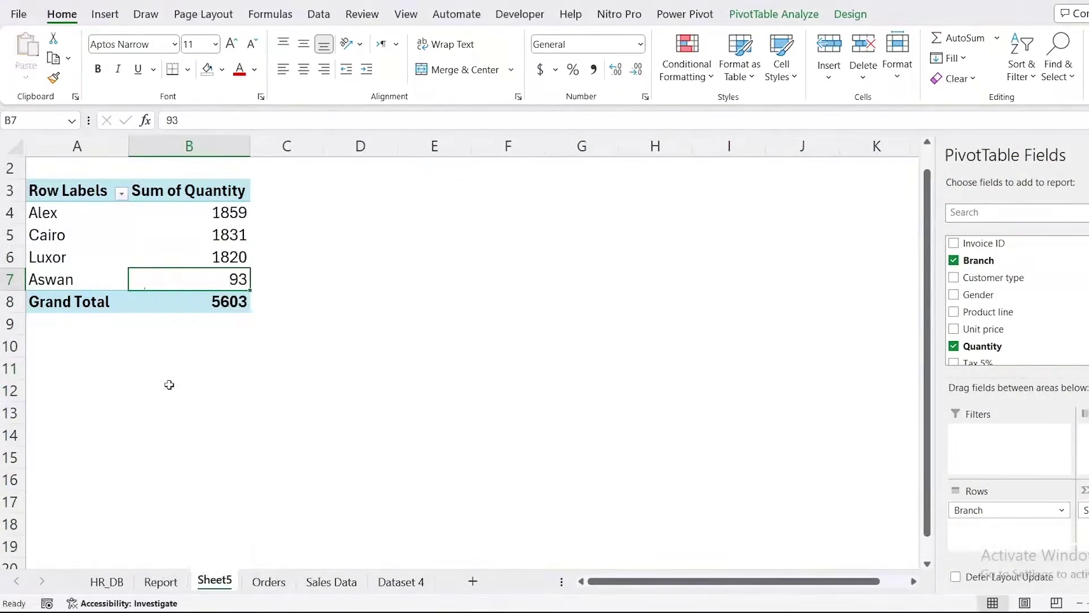
mouse_move(187, 273)
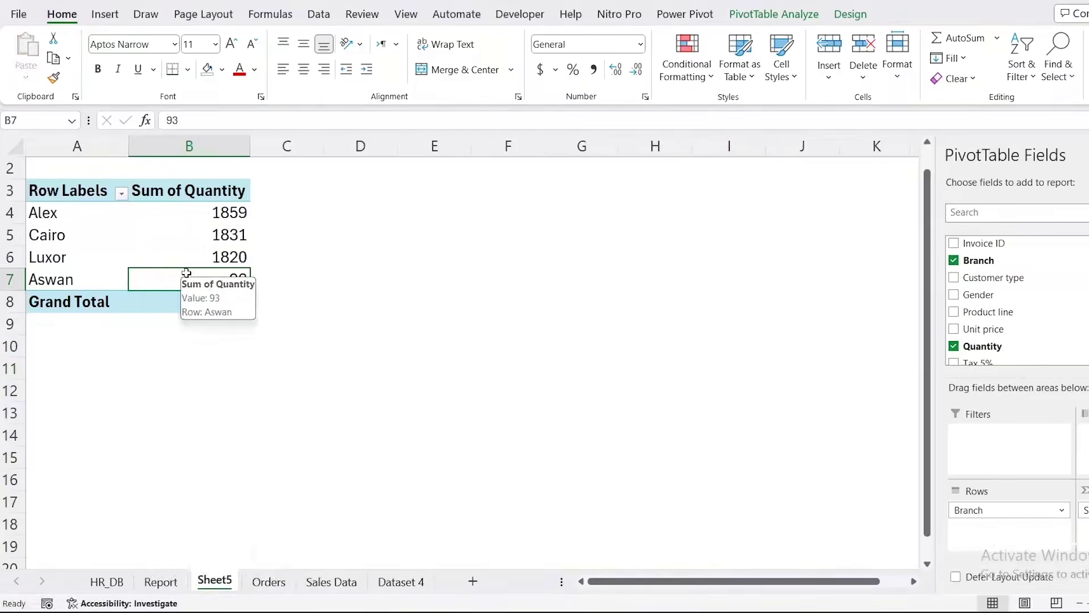